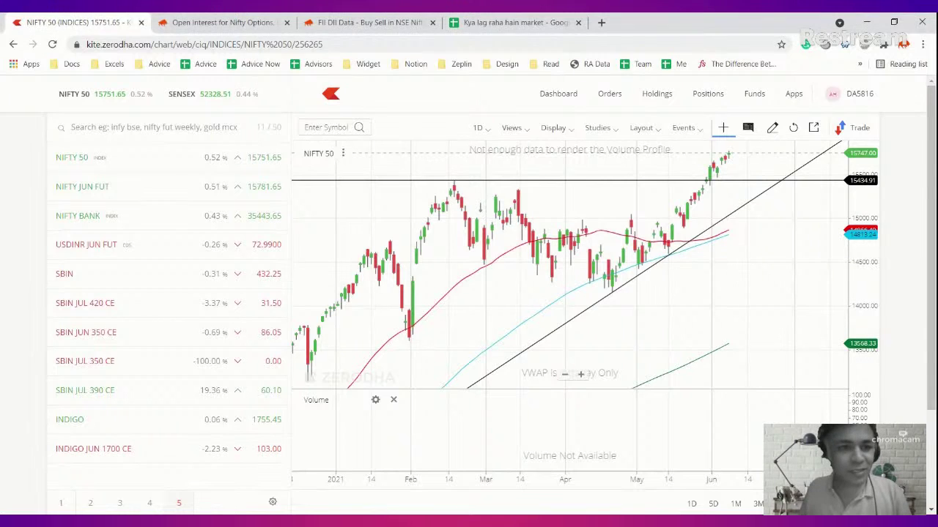
In the Kya lag raha hain market spreadsheet, hide the first 3rd June block's notes in B2:B9 by setting their text colour to white.
key("ctrl+4")
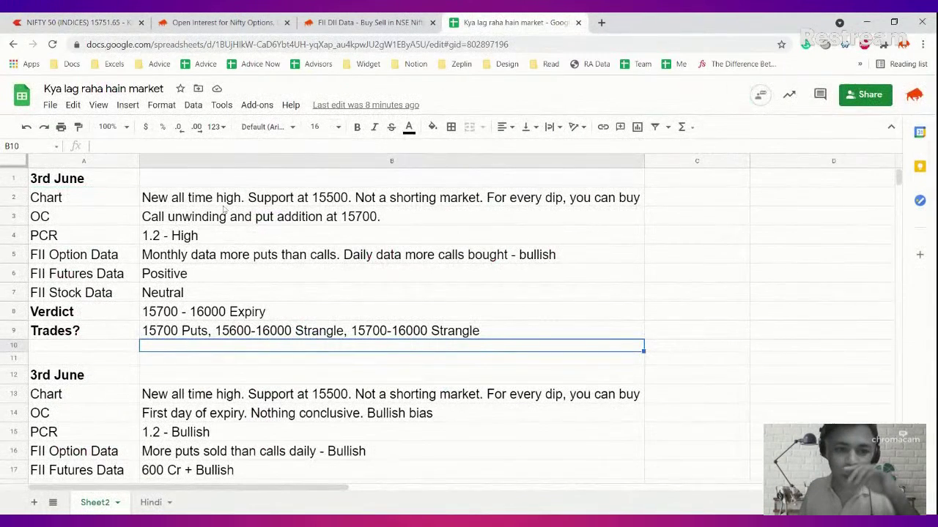
left_click(228, 210)
key("shift+Down")
key("shift+Down")
key("shift+Down")
key("shift+Down")
key("shift+Down")
key("shift+Down")
key("shift+Down")
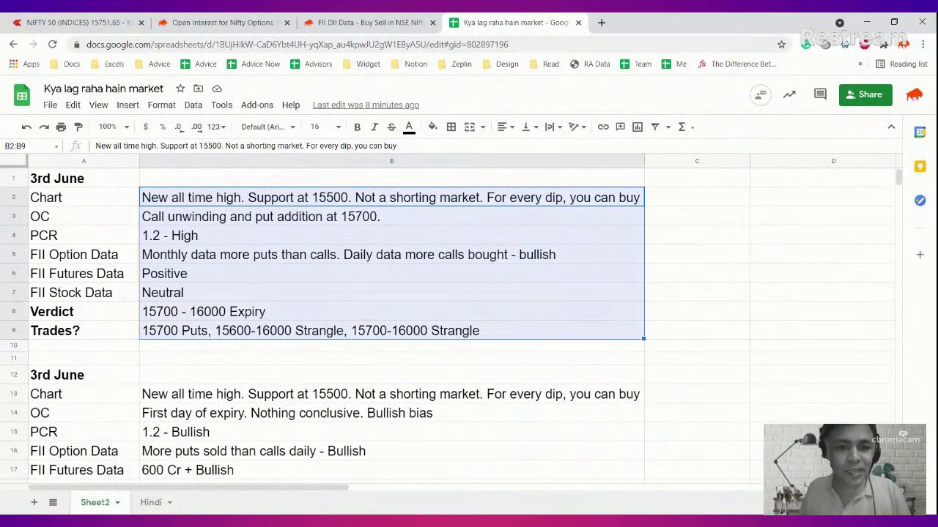
left_click(409, 127)
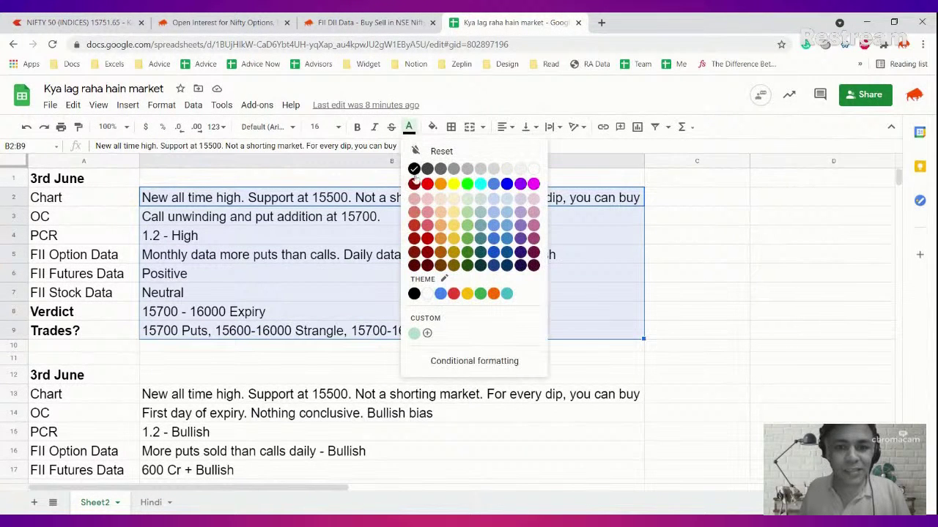
left_click(427, 295)
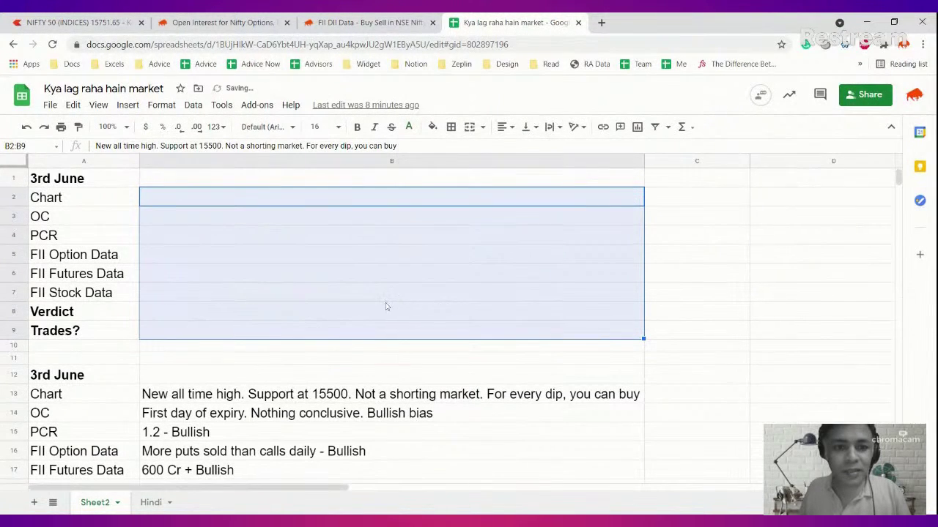
left_click(236, 212)
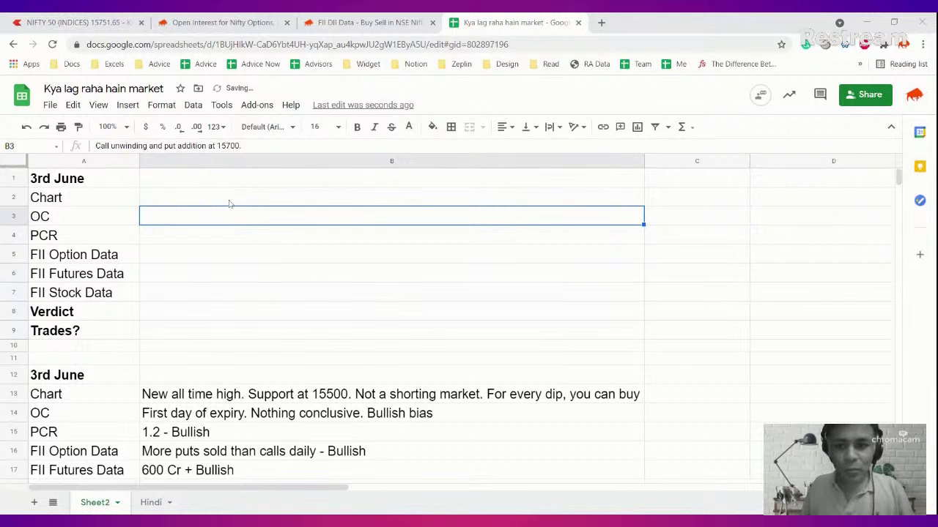
Review the notes in the second 3rd June block, from Chart through PCR and FII Option Data to Verdict and Trades.
scroll(184, 346, "down", 1)
left_click(178, 344)
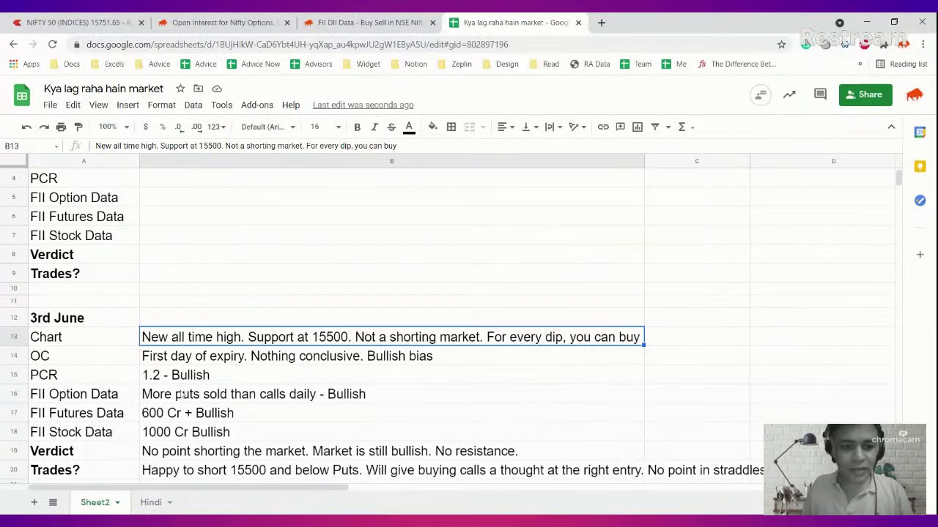
scroll(192, 371, "down", 1)
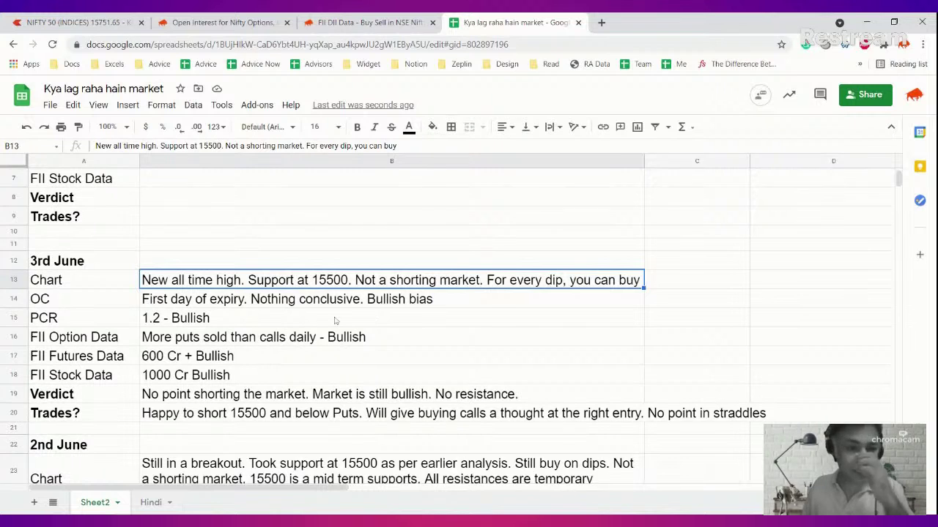
left_click(171, 322)
left_click(192, 343)
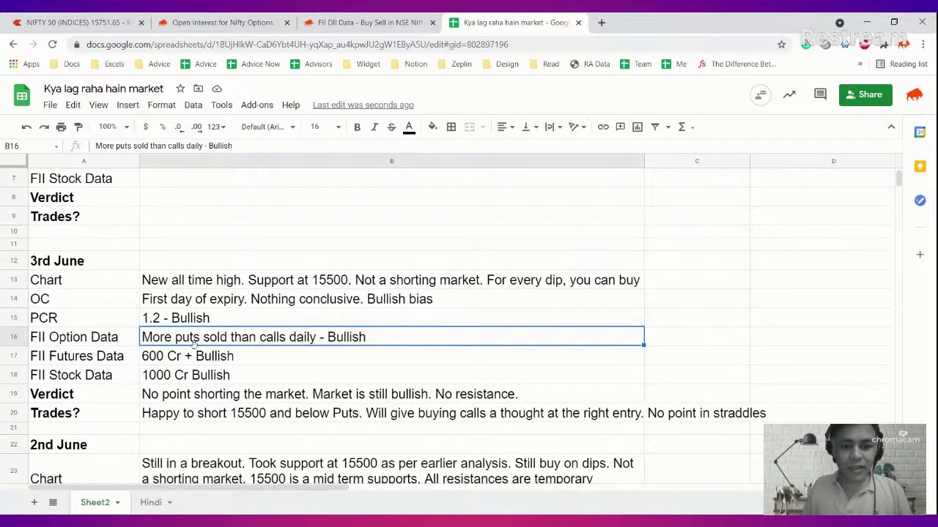
left_click(173, 400)
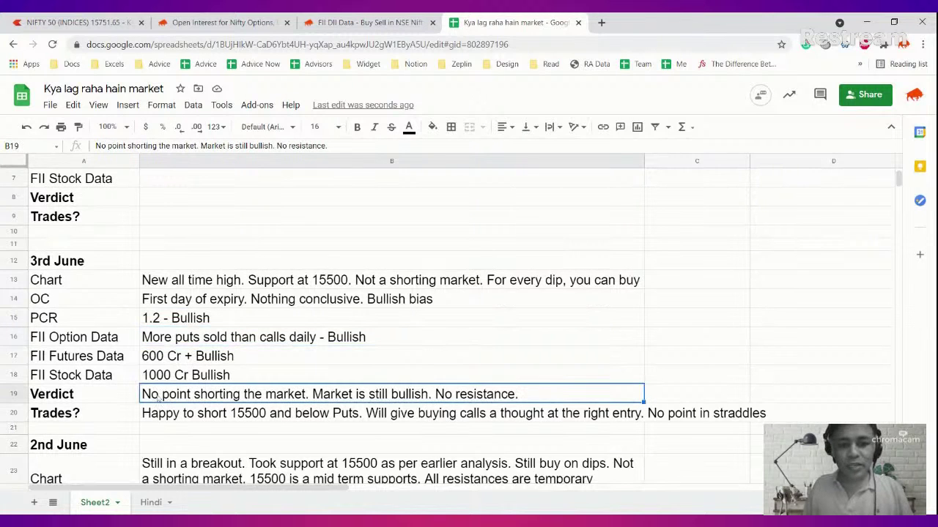
left_click(160, 420)
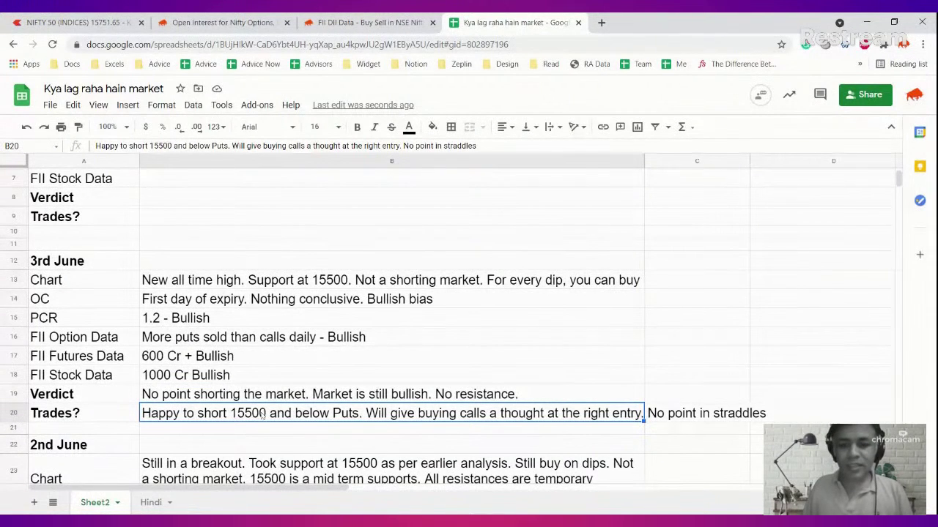
Switch to the Zerodha Kite chart and examine the recent daily NIFTY 50 candles against the horizontal support line.
left_click(366, 22)
left_click(77, 22)
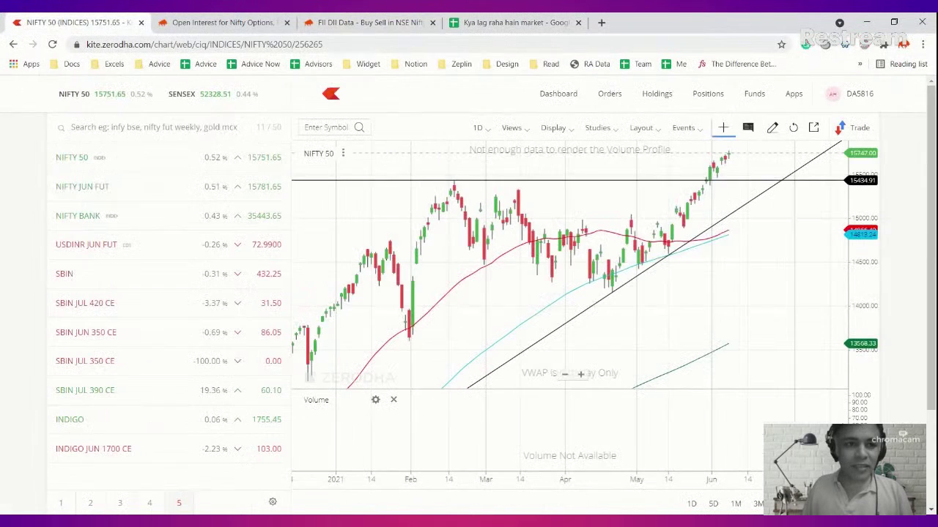
scroll(687, 182, "up", 3)
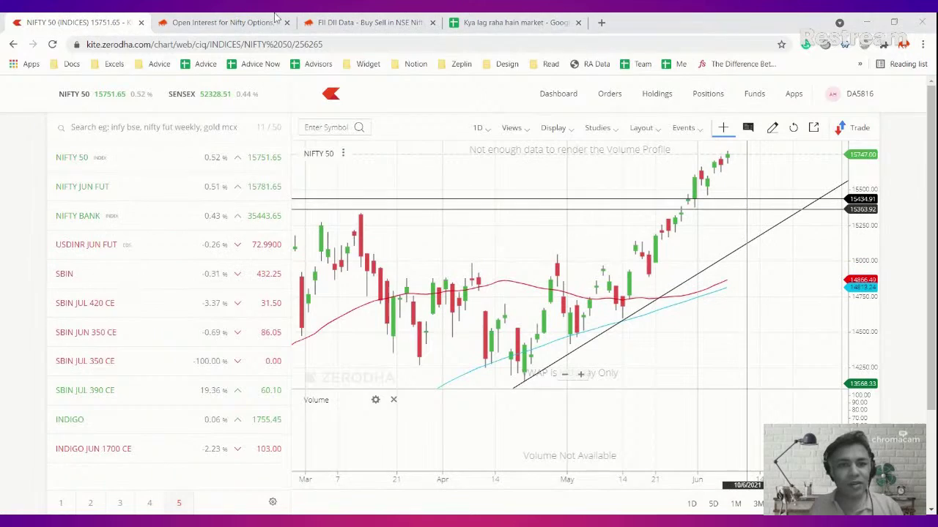
Return to the Kya lag raha hain market spreadsheet and reveal the Chart note in B2 by resetting its text colour.
left_click(513, 22)
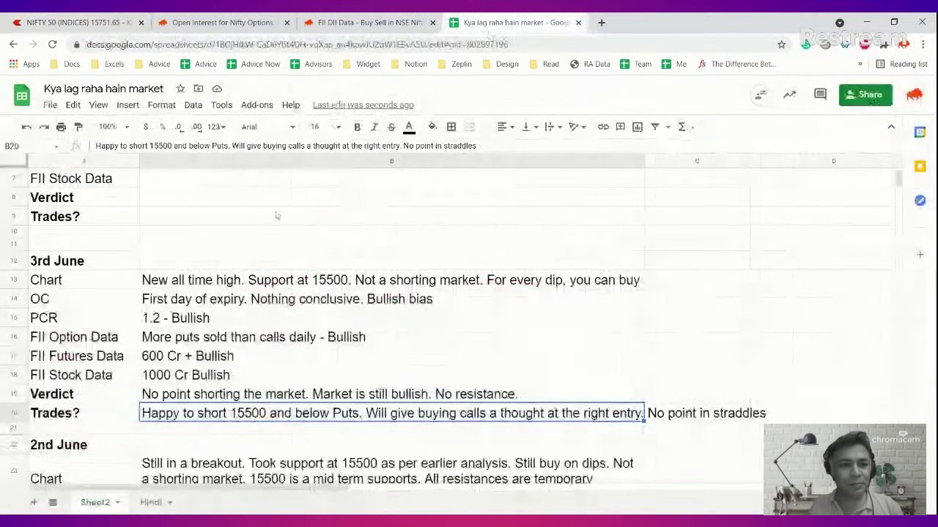
left_click(355, 189)
scroll(293, 220, "up", 3)
left_click(196, 198)
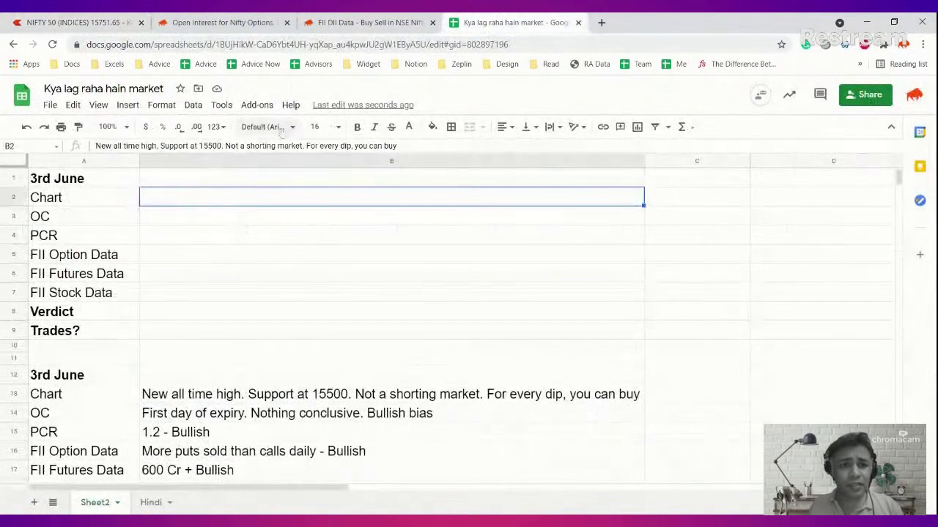
left_click(409, 128)
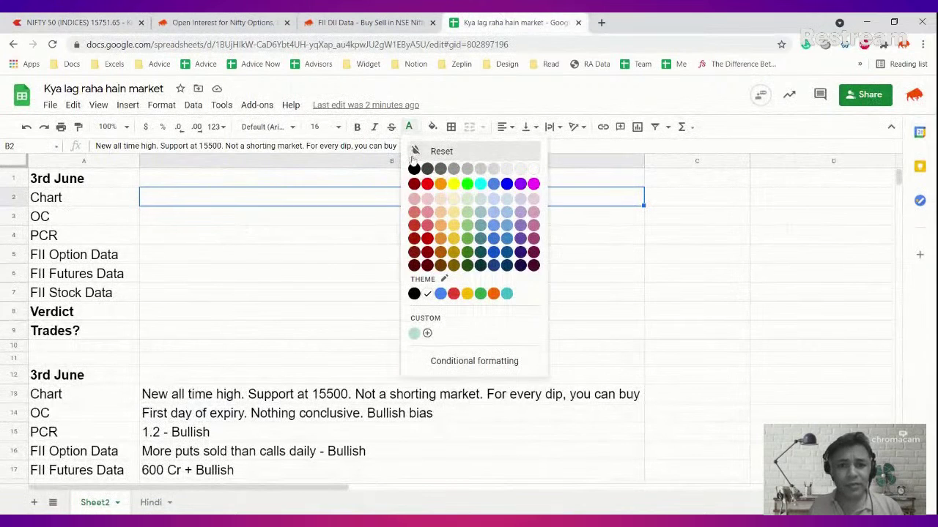
left_click(416, 151)
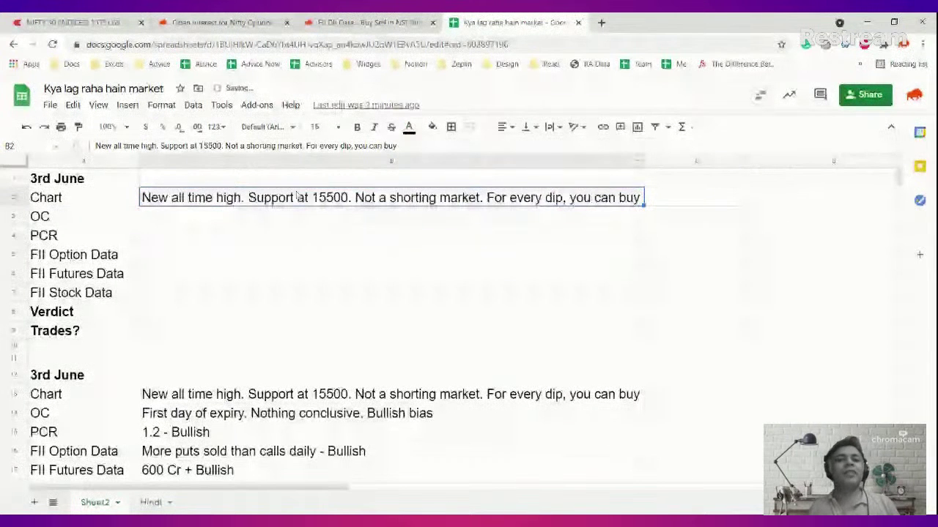
left_click(205, 224)
key("Up")
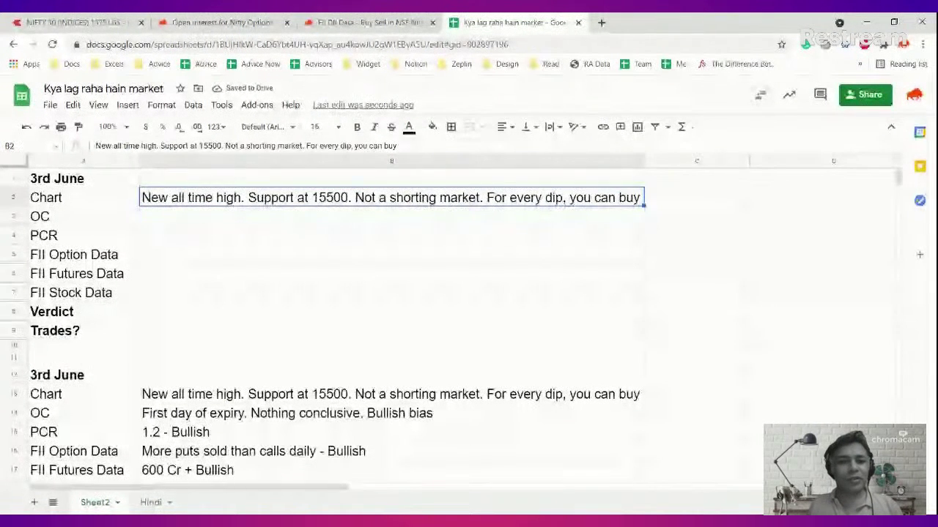
key("Down")
key("Down")
key("Down")
key("Down")
key("Down")
key("Down")
key("Down")
key("Down")
key("Down")
key("Down")
key("Down")
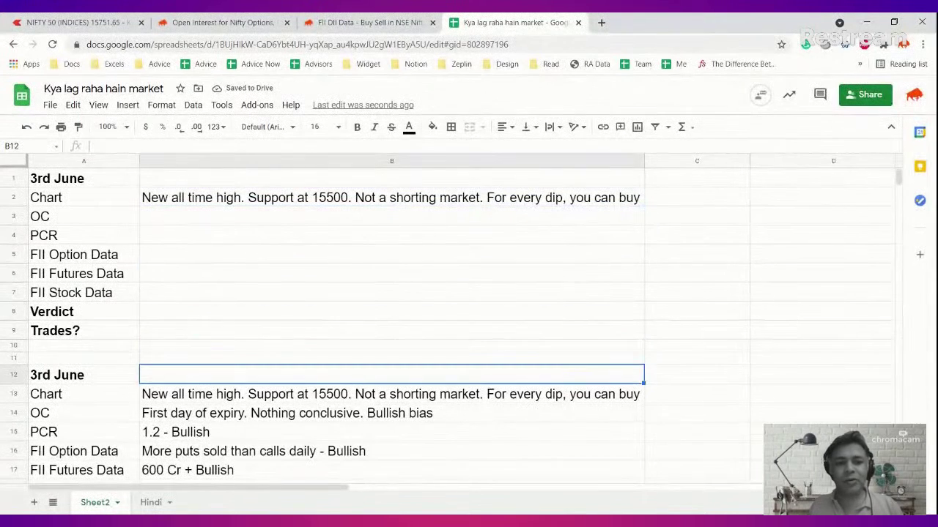
key("Up")
key("Up")
key("Up")
key("Up")
key("Up")
key("Up")
key("Up")
key("Up")
key("Up")
key("Up")
key("Up")
key("Up")
key("Down")
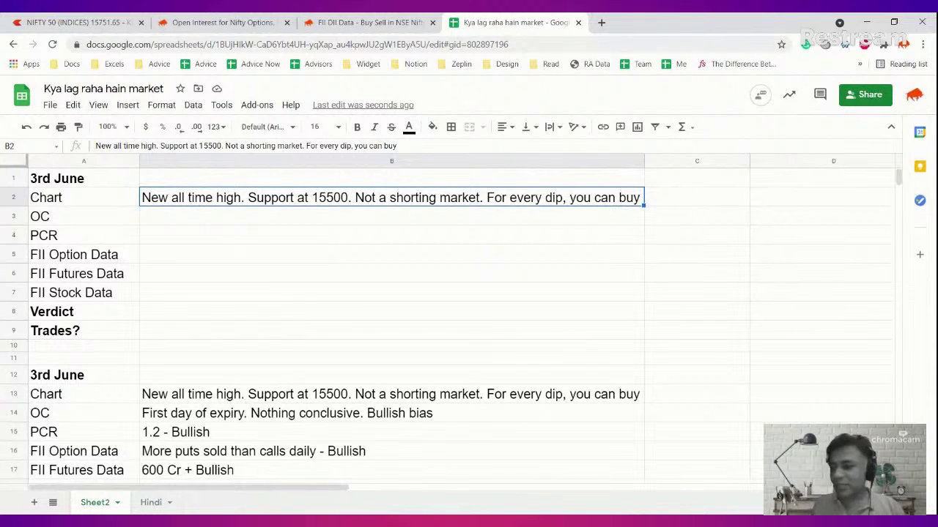
Append ". No resistance" to the Chart note in B2 and narrow column B slightly.
key("Return")
type(". N")
type("o r")
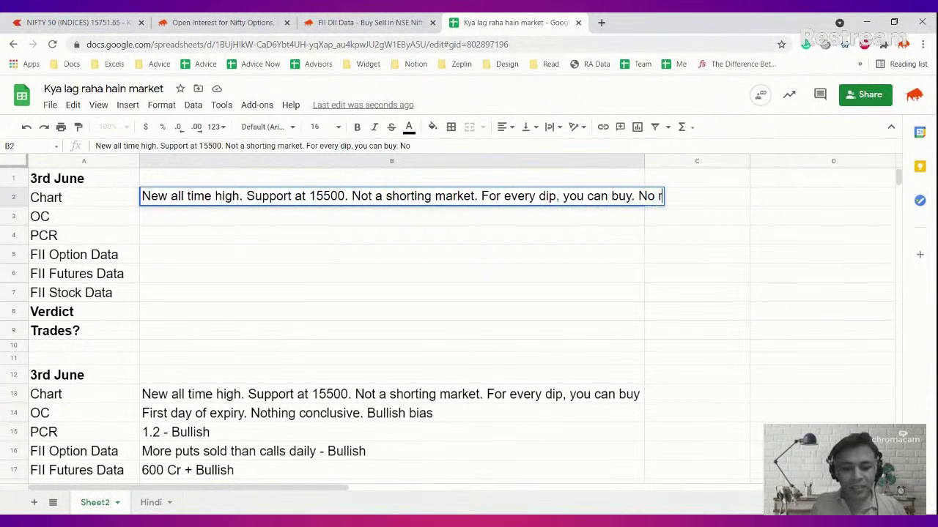
type("esistance")
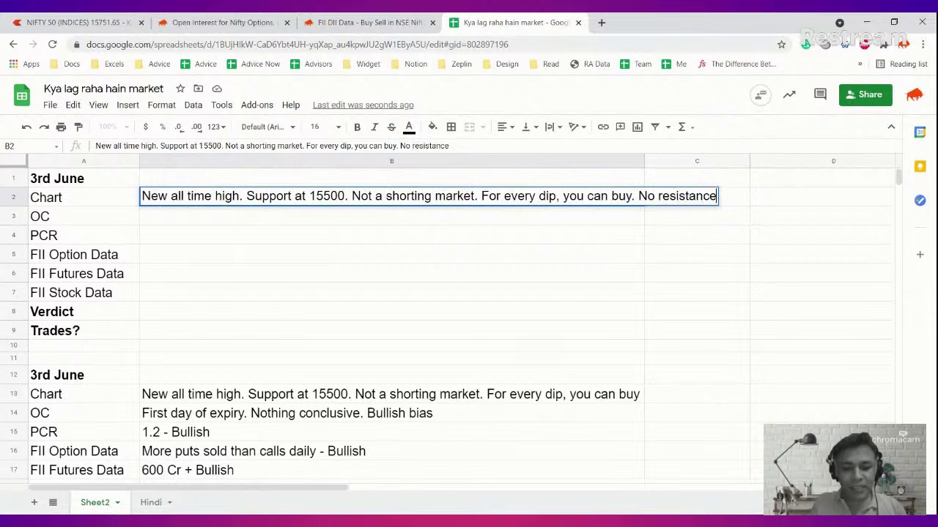
key("Return")
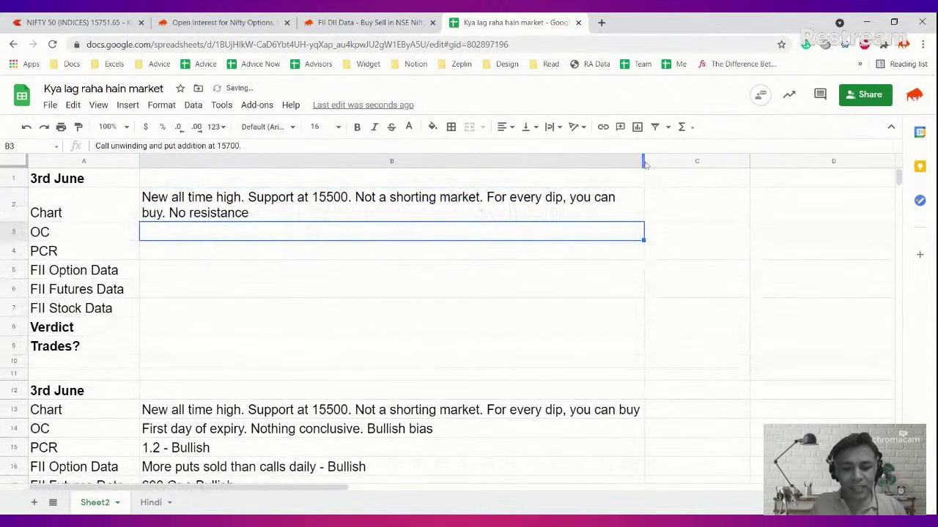
left_click_drag(624, 160, 616, 160)
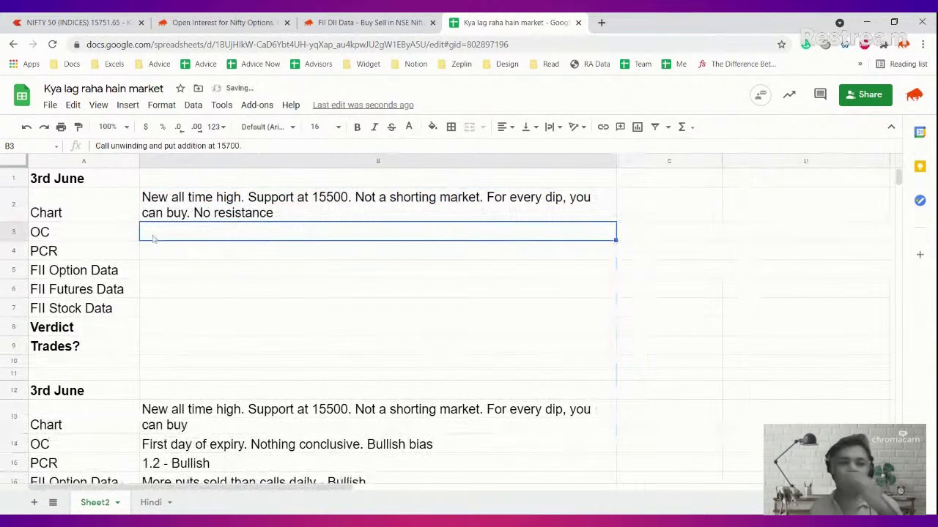
Switch back to the NIFTY 50 chart in Zerodha Kite and set its interval to 15 minutes.
left_click(102, 19)
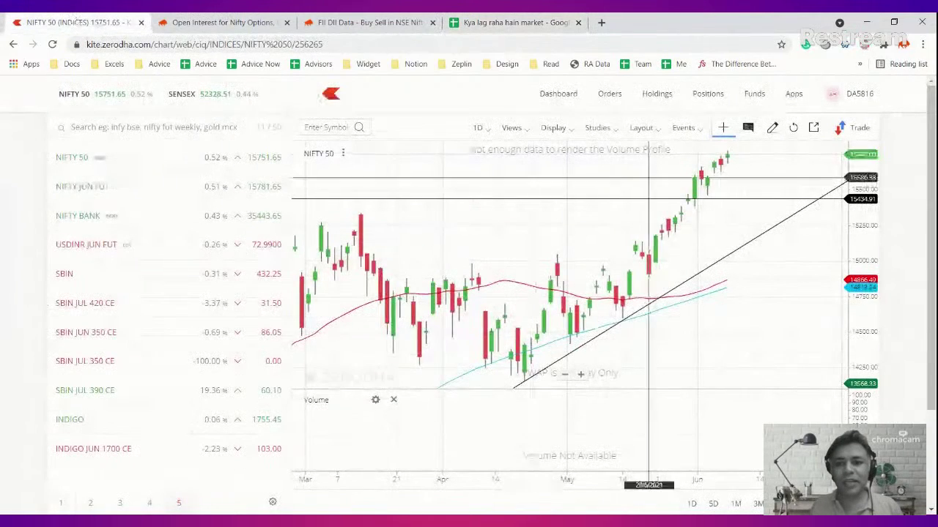
scroll(481, 293, "up", 3)
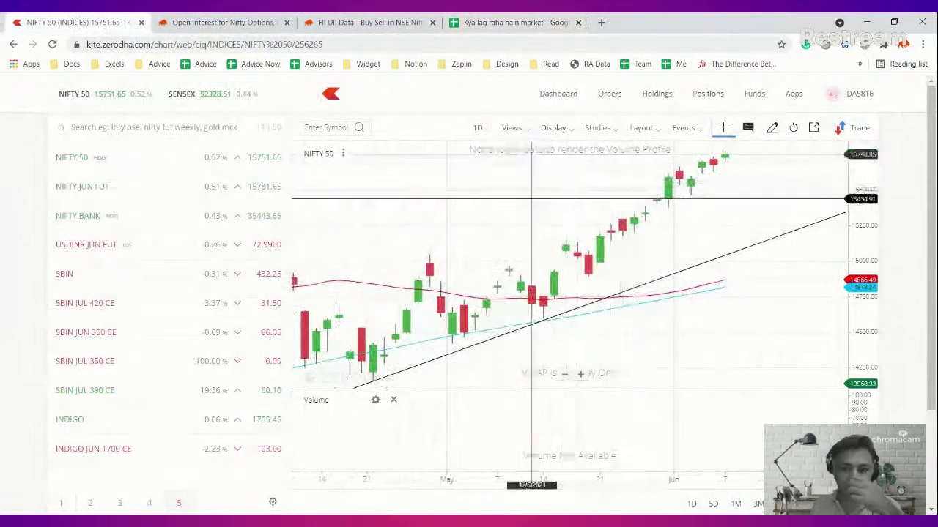
left_click(477, 127)
left_click(490, 255)
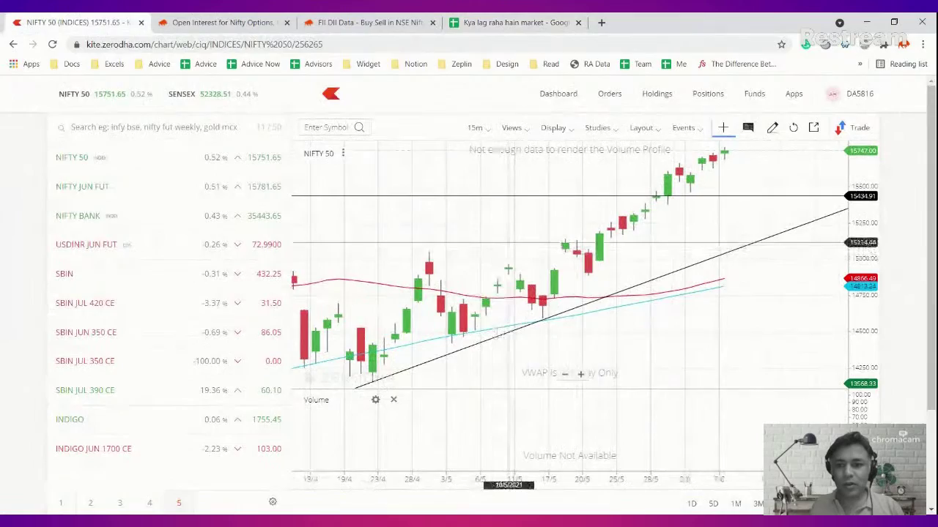
scroll(507, 241, "down", 5)
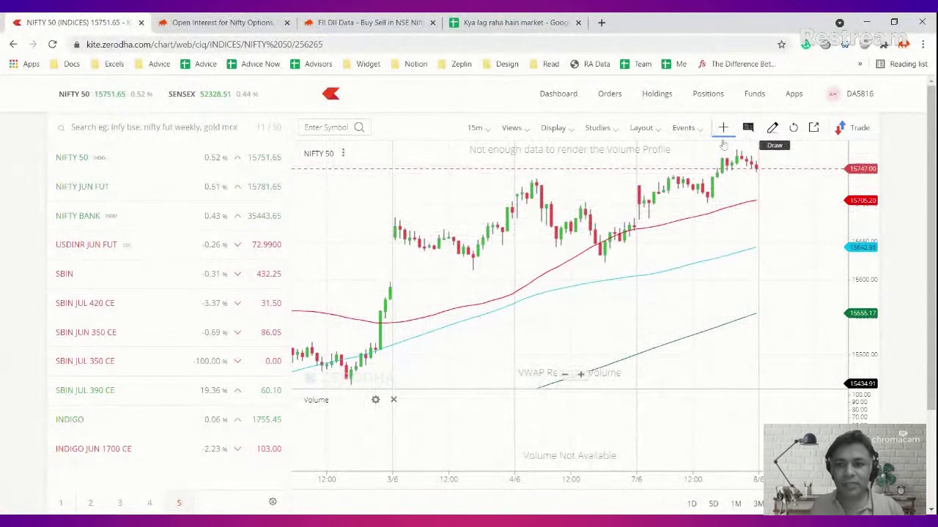
Draw a rising channel over the NIFTY 50 candles from the 3 June highs, about 73 points (0.47%) over 42 bars.
left_click(772, 128)
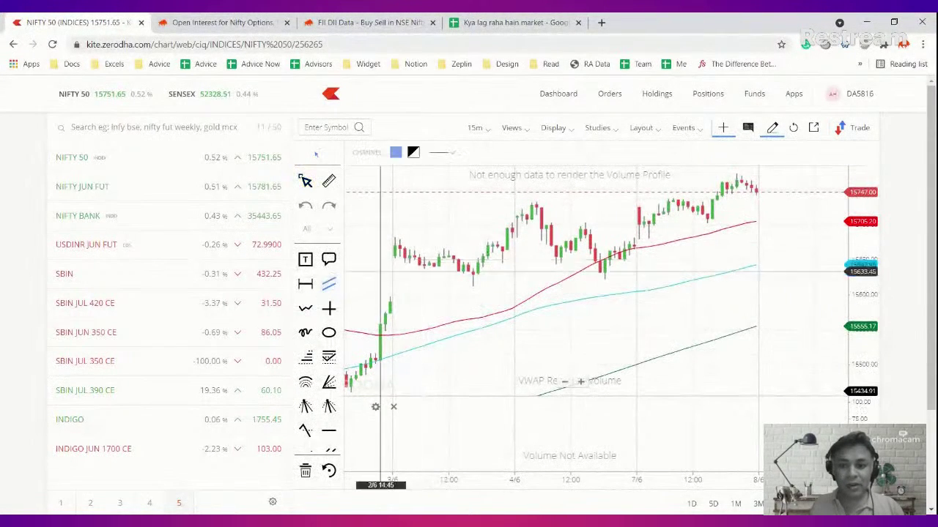
left_click_drag(394, 238, 727, 172)
mouse_move(780, 150)
left_mouse_down()
mouse_move(687, 169)
mouse_move(736, 153)
mouse_move(722, 170)
mouse_move(666, 165)
mouse_move(706, 192)
mouse_move(706, 263)
mouse_move(705, 188)
mouse_move(682, 195)
mouse_move(609, 188)
left_mouse_up()
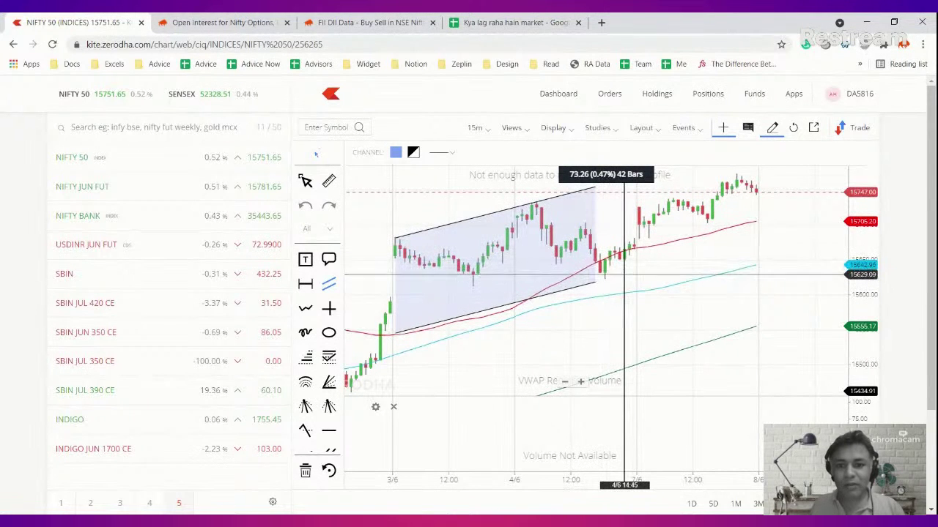
left_click(624, 275)
scroll(606, 344, "down", 4)
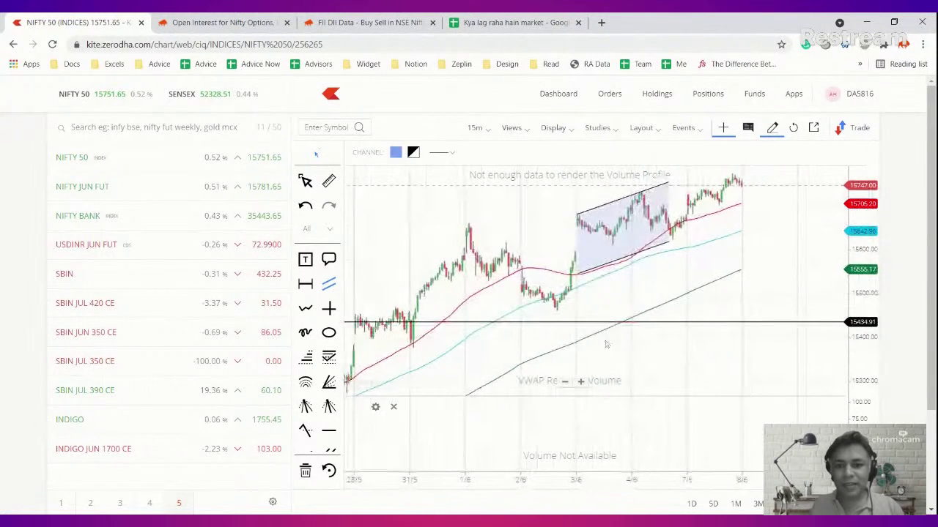
Stretch the channel from the 1 June peak to past the latest candles, about 144 points (0.92%) over 149 bars.
scroll(606, 344, "up", 3)
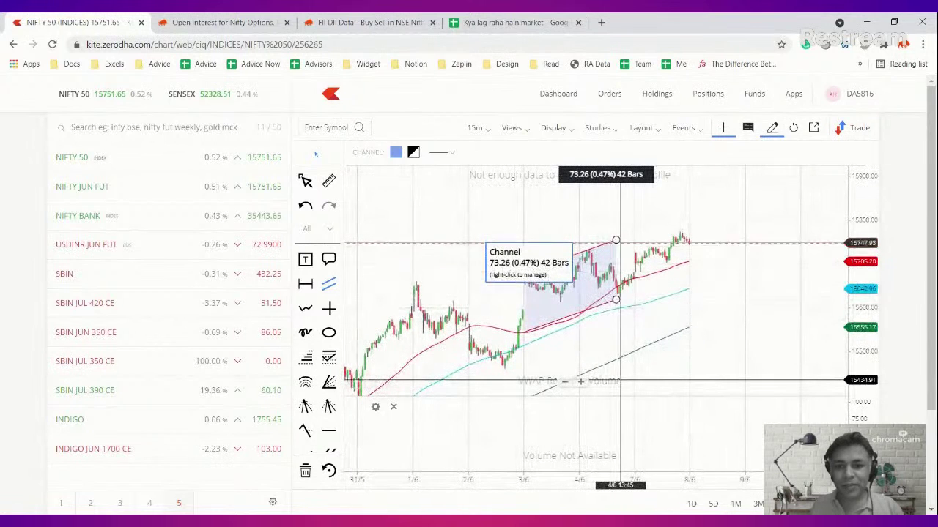
left_click_drag(617, 241, 842, 253)
left_click_drag(662, 266, 540, 274)
left_click_drag(698, 287, 639, 287)
left_click_drag(791, 206, 805, 224)
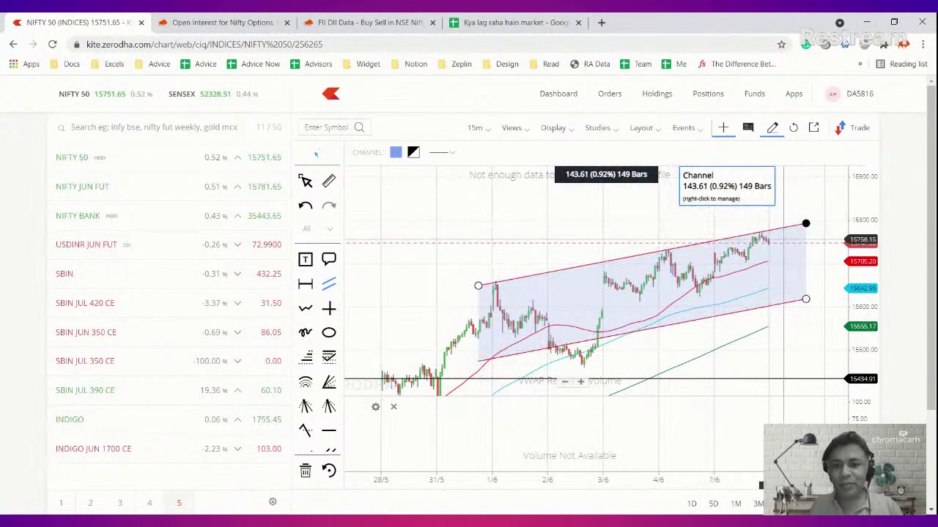
Raise the channel's lower line to the swing lows and shift the whole channel slightly earlier on the chart.
left_click_drag(805, 299, 805, 278)
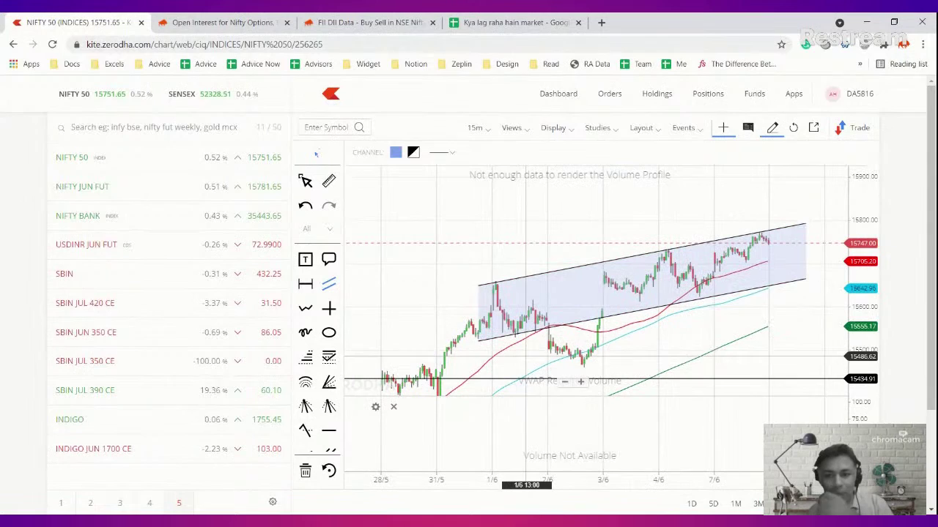
left_click_drag(609, 289, 596, 291)
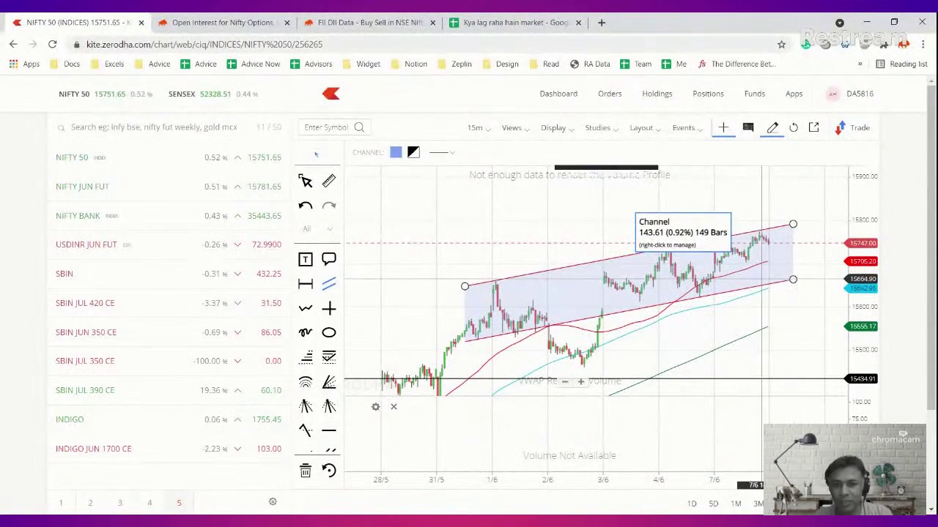
scroll(592, 262, "down", 3)
scroll(592, 262, "up", 3)
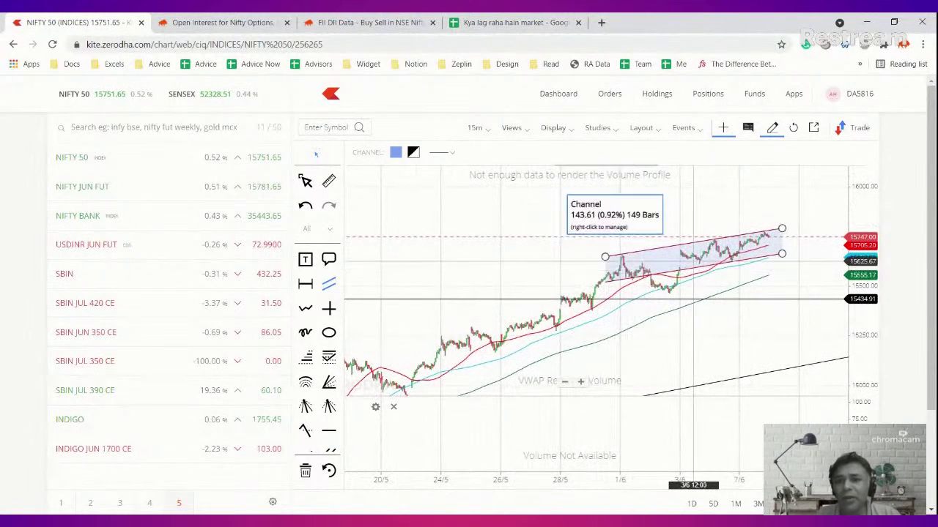
Extend the start of the NIFTY 50 channel back to late 27 May, just before the 28 May candles.
left_click_drag(605, 257, 549, 268)
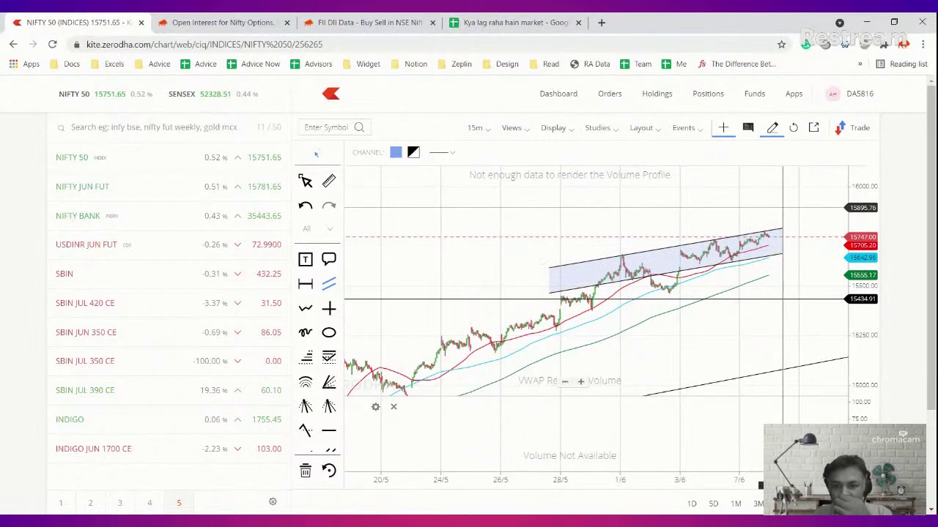
scroll(686, 242, "up", 5)
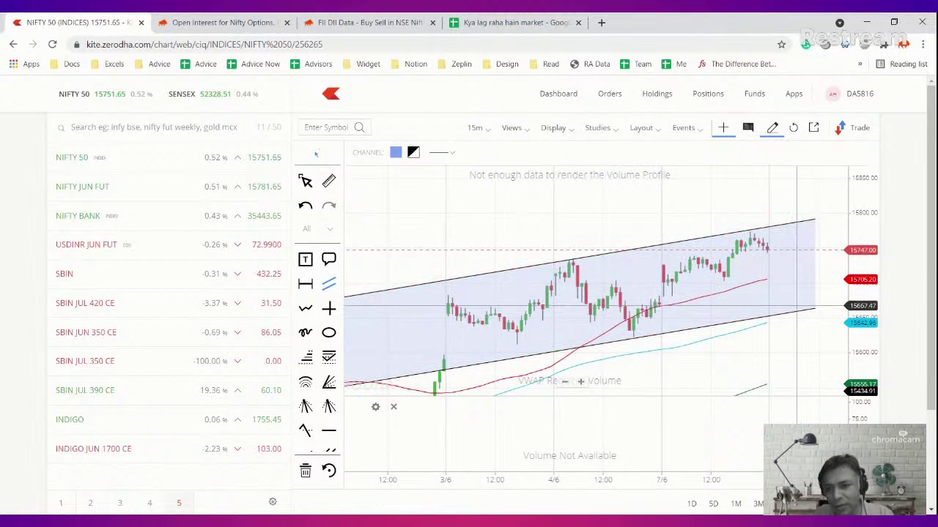
scroll(630, 214, "down", 2)
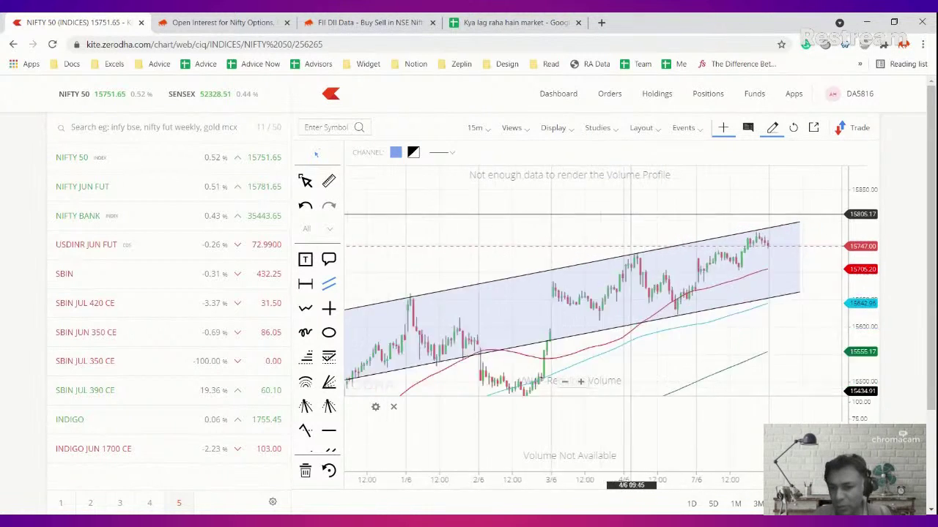
scroll(630, 214, "down", 2)
Switch to the market notes spreadsheet and change the ending of the first Chart note to "No big resistance".
key("ctrl+4")
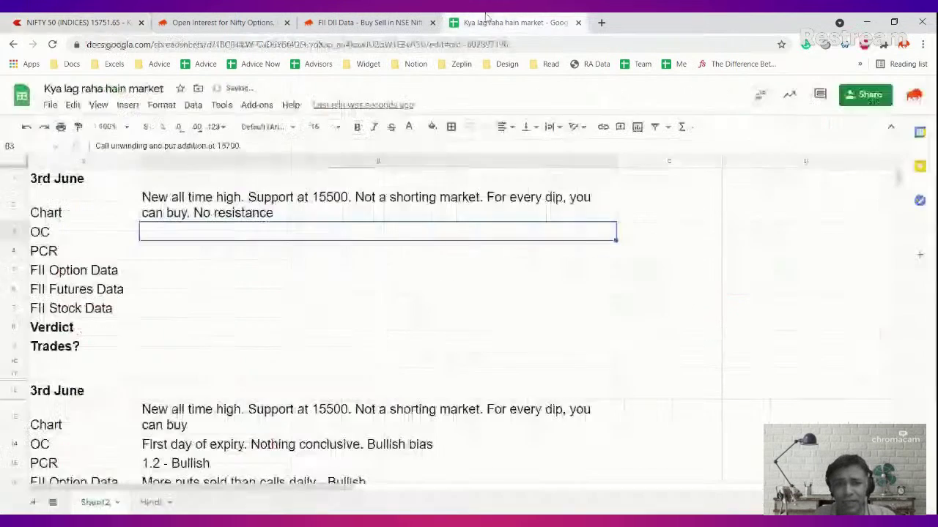
double_click(302, 218)
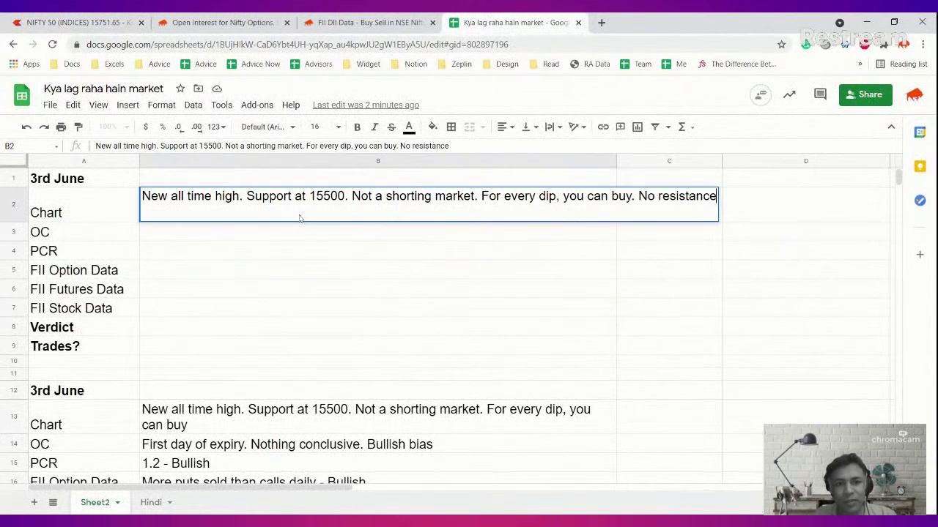
key("ctrl+Left")
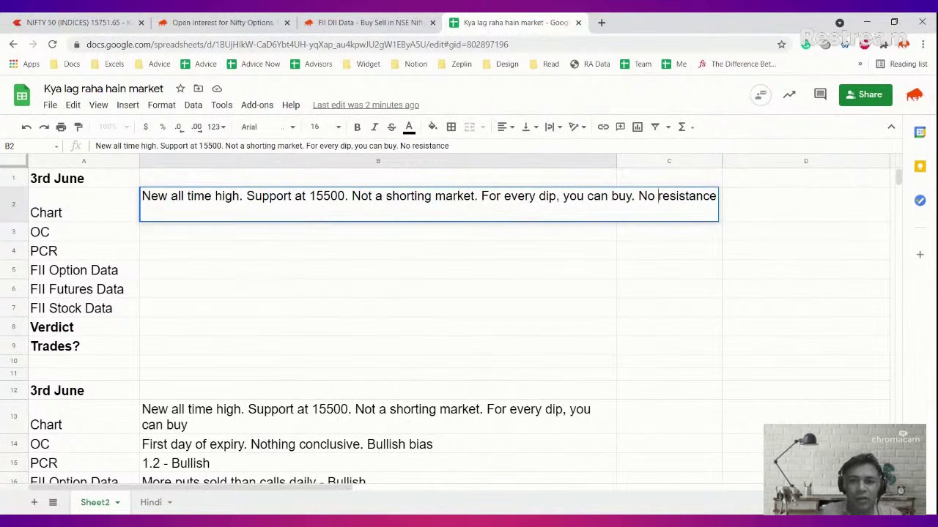
type("big")
key("Return")
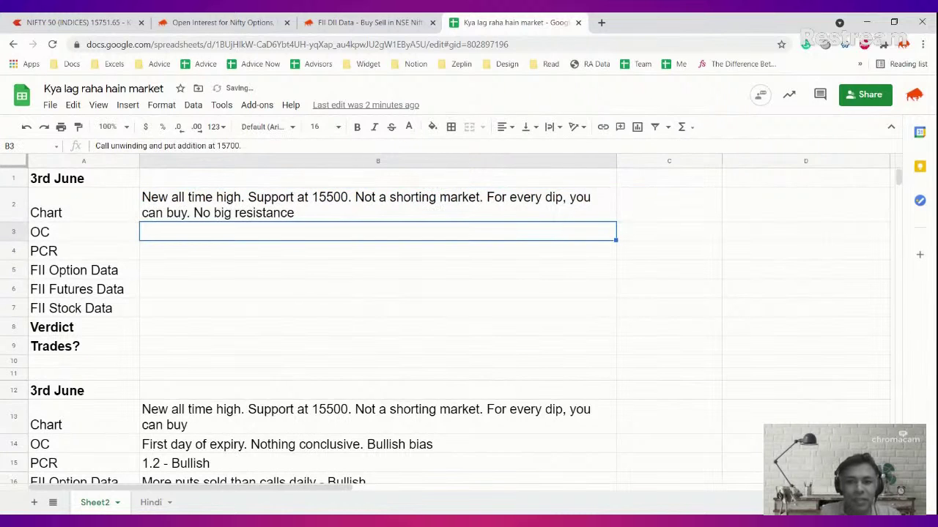
Examine Sensibull's weekly NIFTY OI change and historical option chain for the 10 Jun expiry, comparing put and call OI across strikes.
left_click(323, 21)
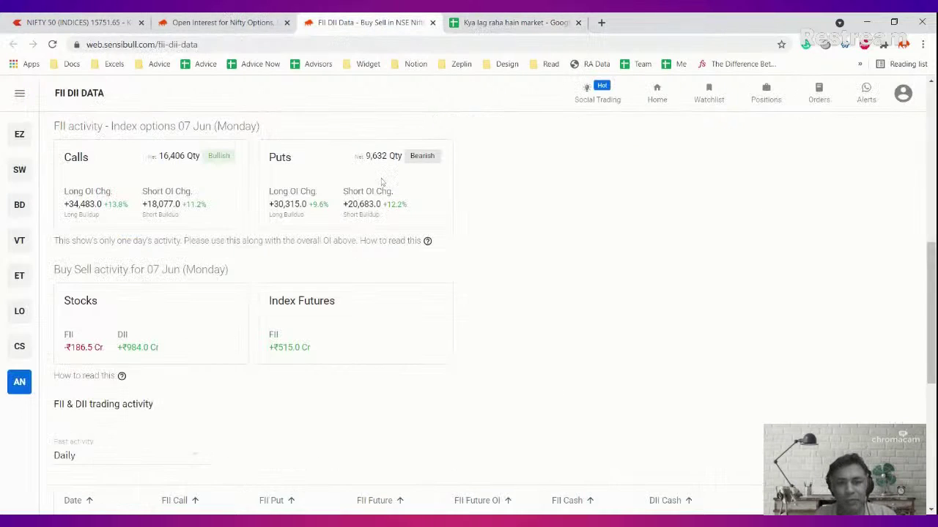
left_click(222, 22)
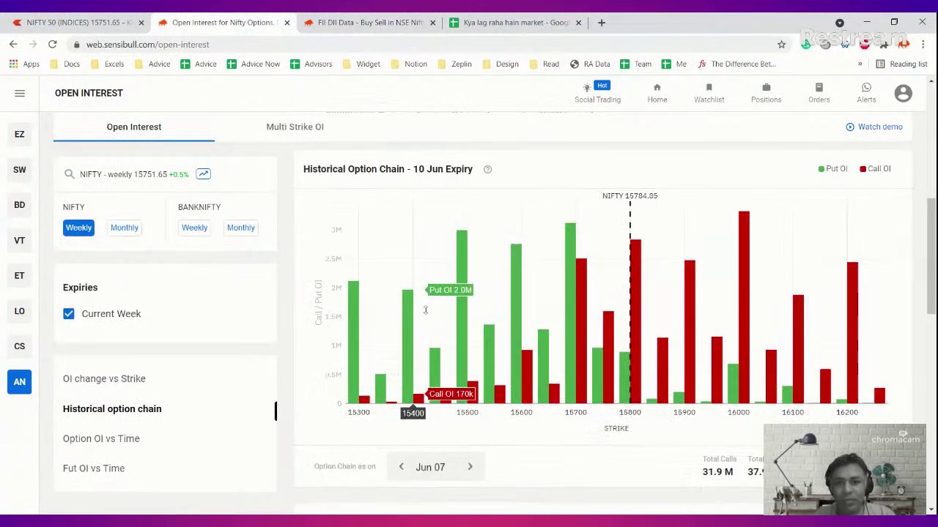
scroll(425, 312, "up", 8)
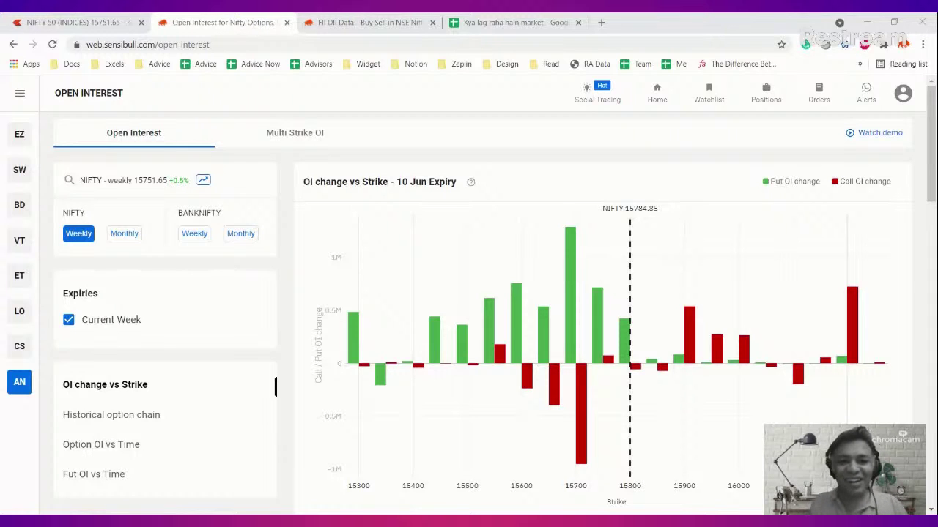
scroll(541, 327, "down", 1)
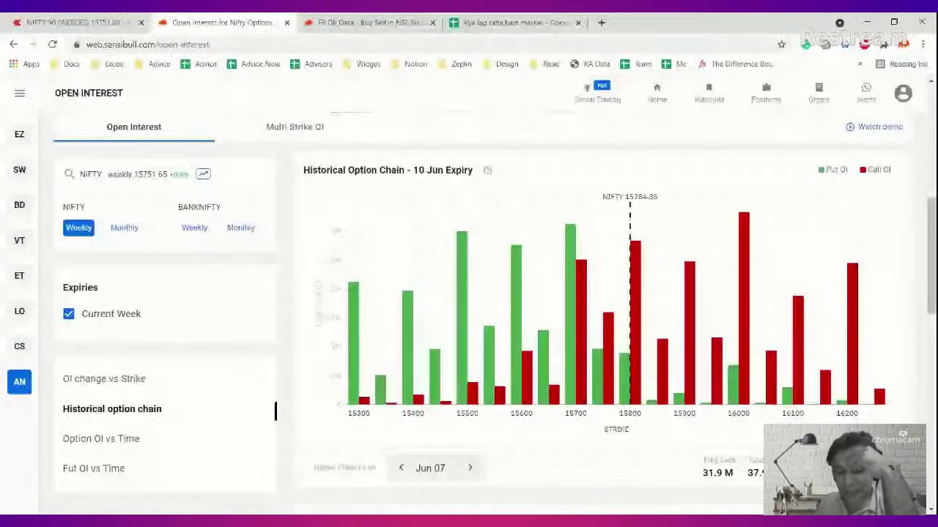
mouse_move(347, 376)
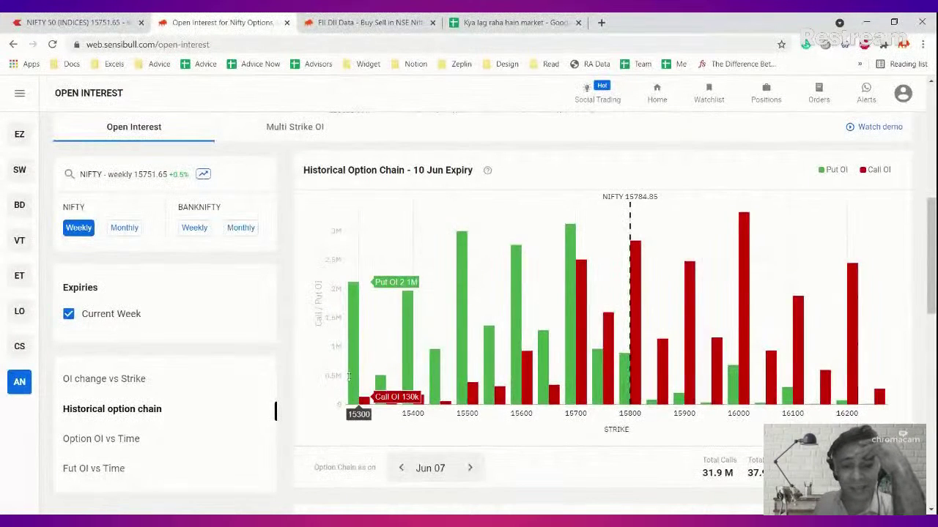
mouse_move(575, 242)
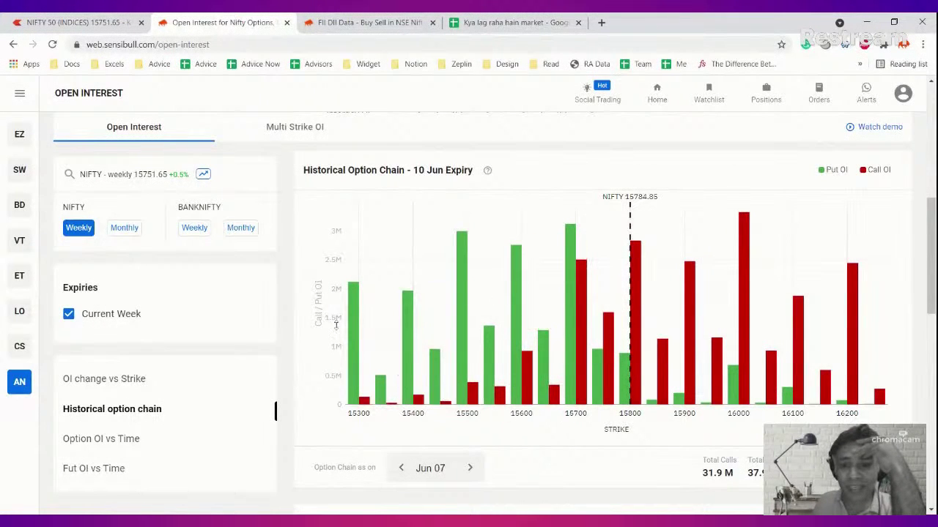
mouse_move(830, 339)
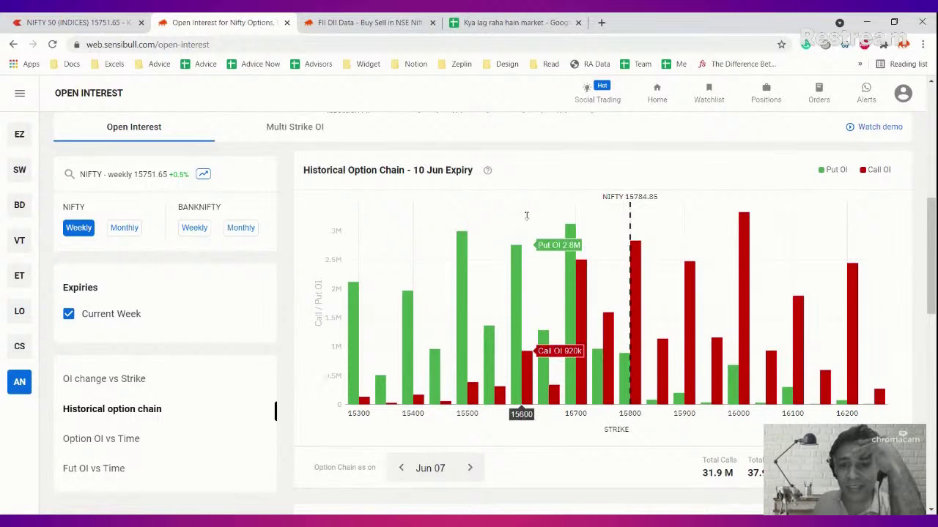
mouse_move(452, 229)
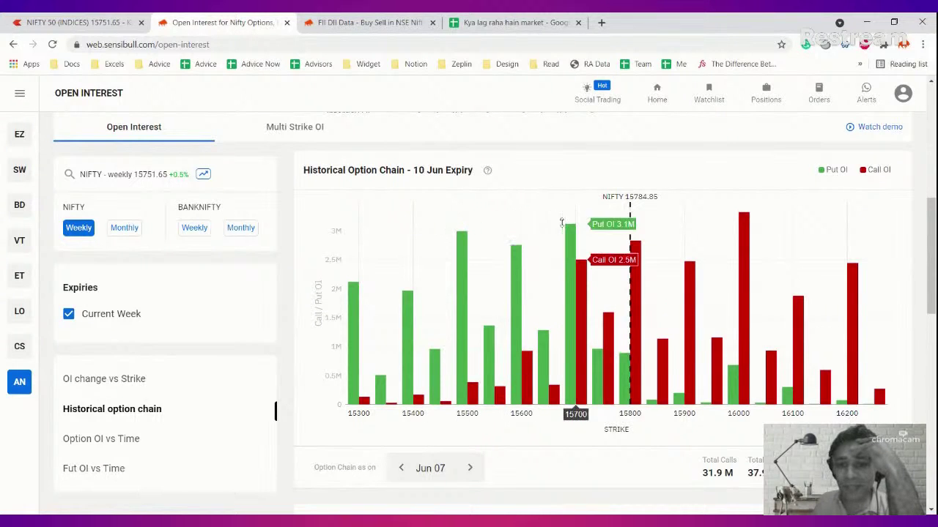
mouse_move(410, 238)
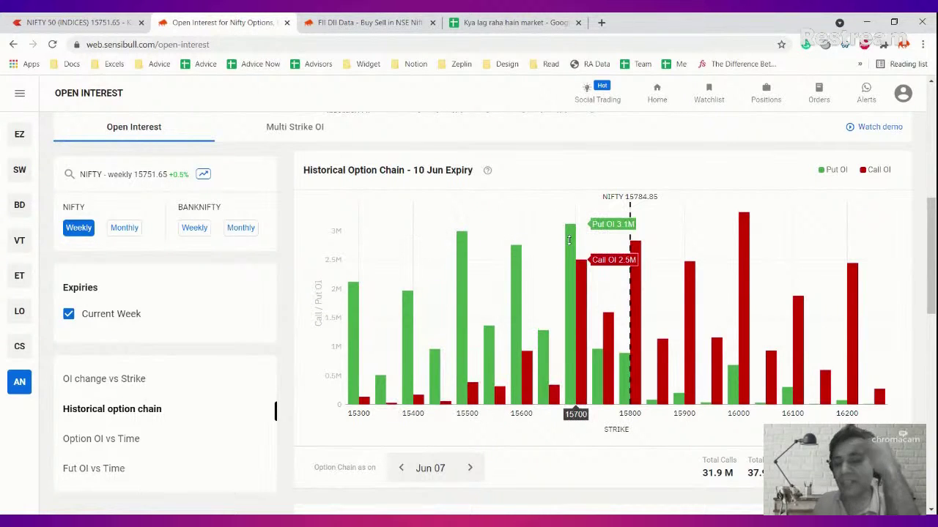
mouse_move(635, 242)
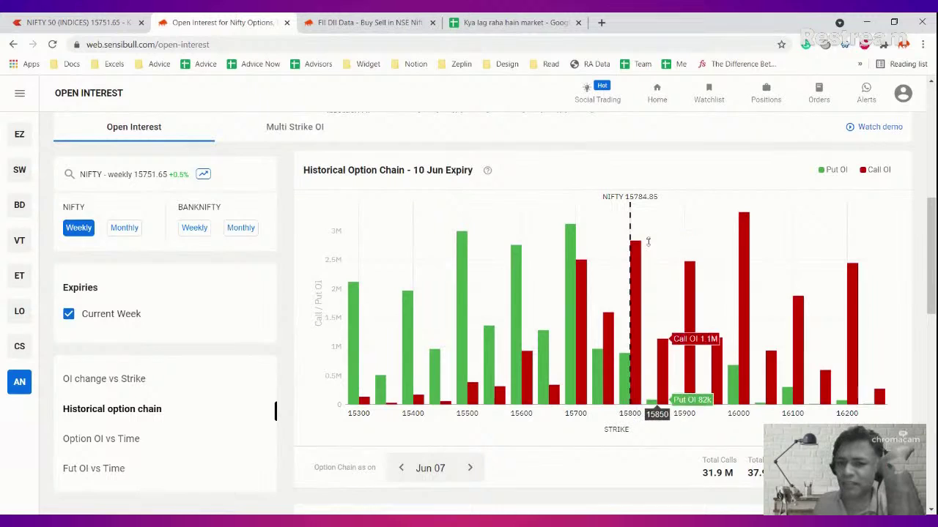
mouse_move(742, 221)
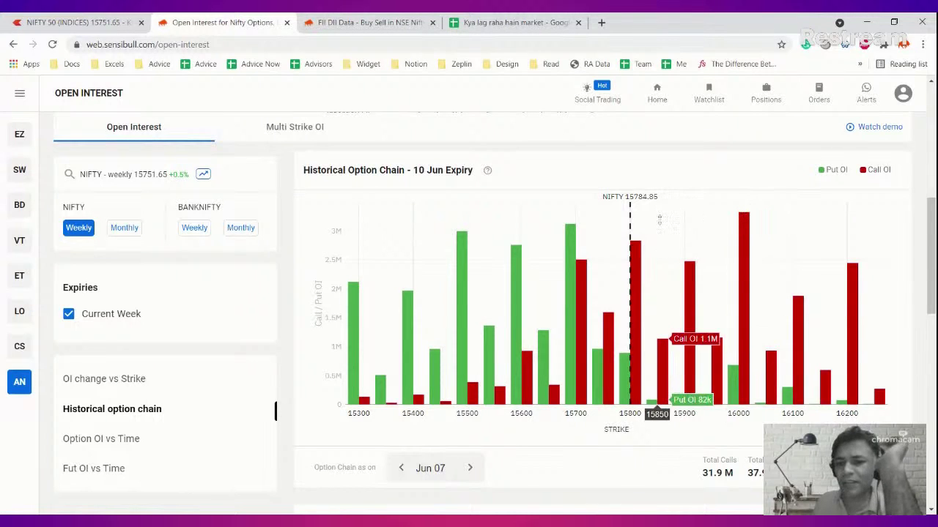
Switch back to the market notes spreadsheet and try "Proper tug of war happen" as the OC note, discarding the entry.
left_click(495, 19)
type("Proper tug of war happen")
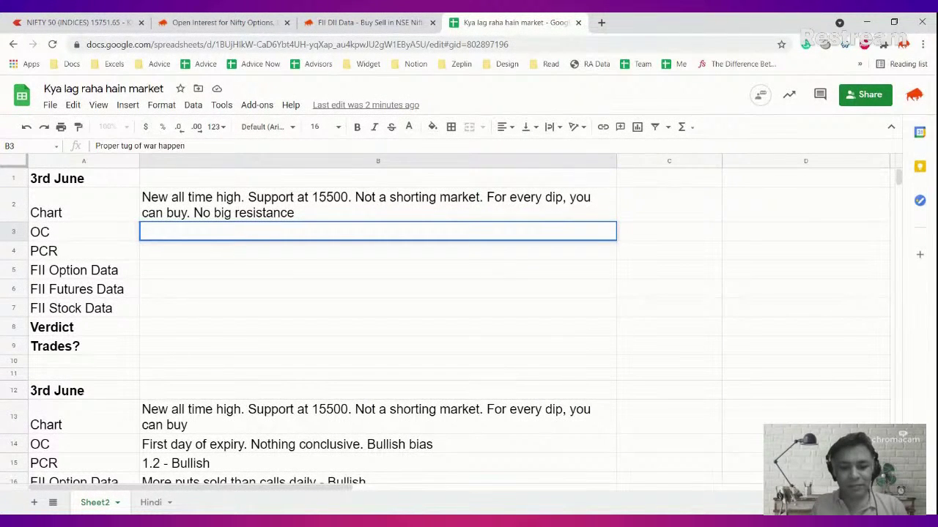
key("Escape")
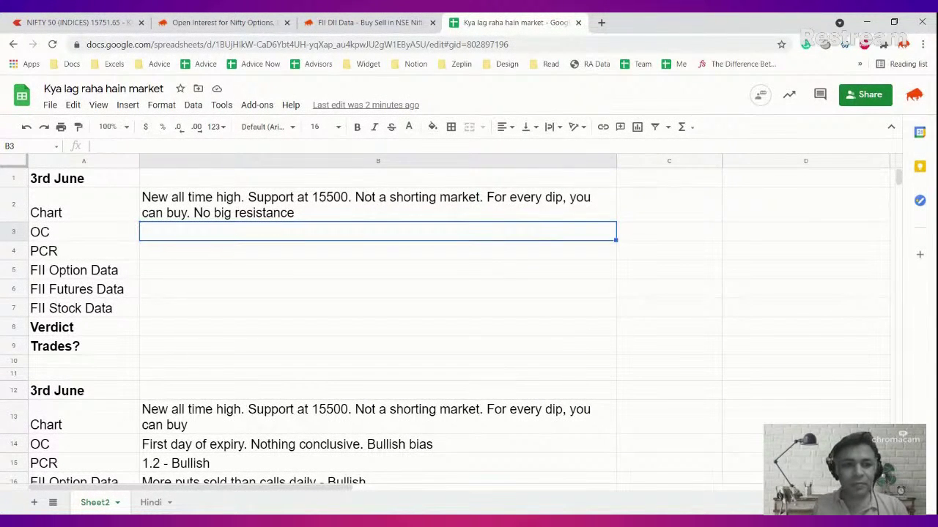
Set the text colour of the hidden OC note in cell B3 to black.
left_click(432, 127)
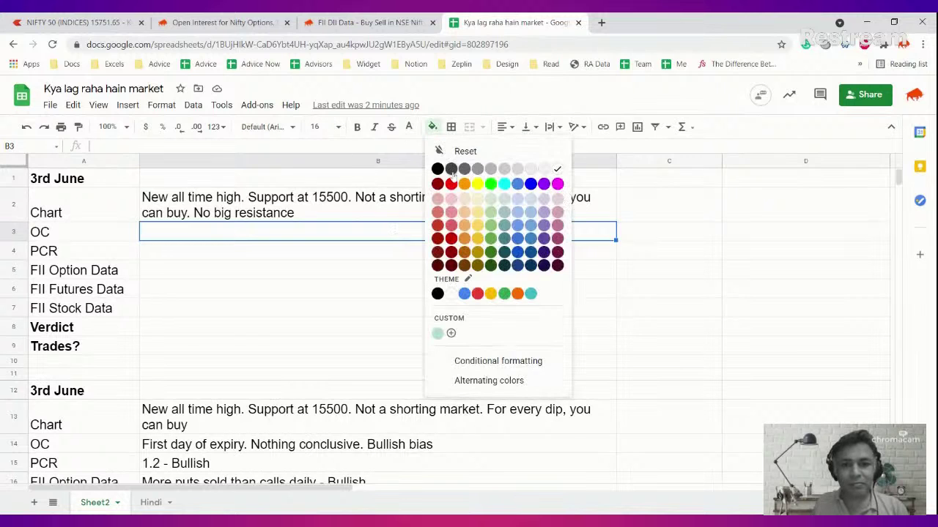
left_click(517, 169)
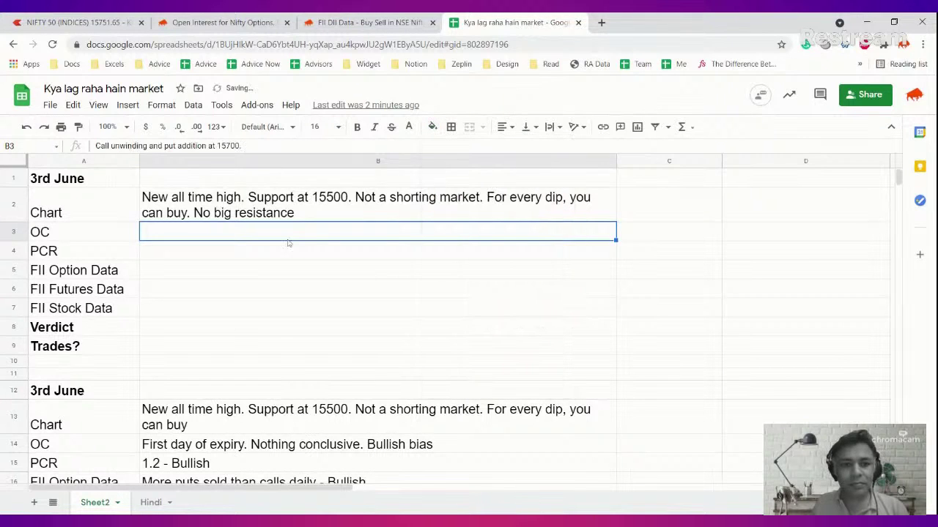
left_click(330, 219)
left_click(337, 231)
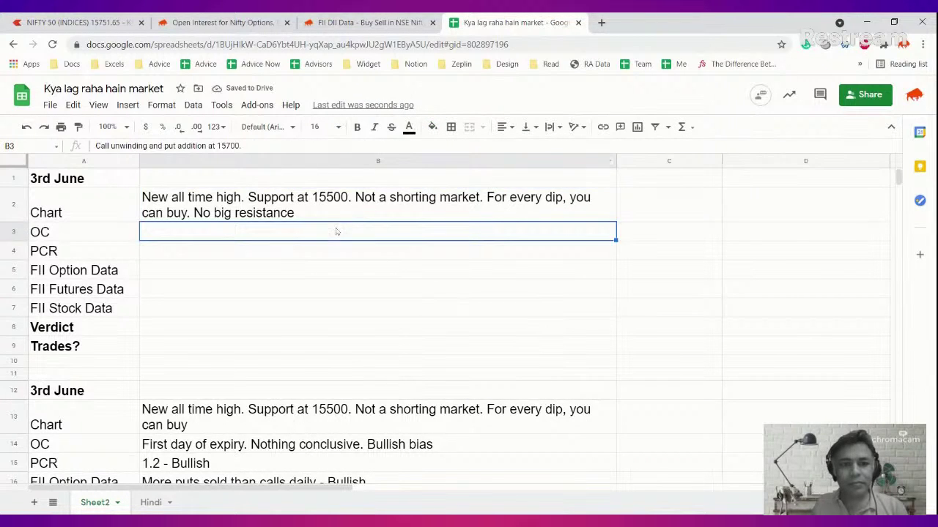
left_click(431, 130)
left_click(422, 141)
left_click(411, 133)
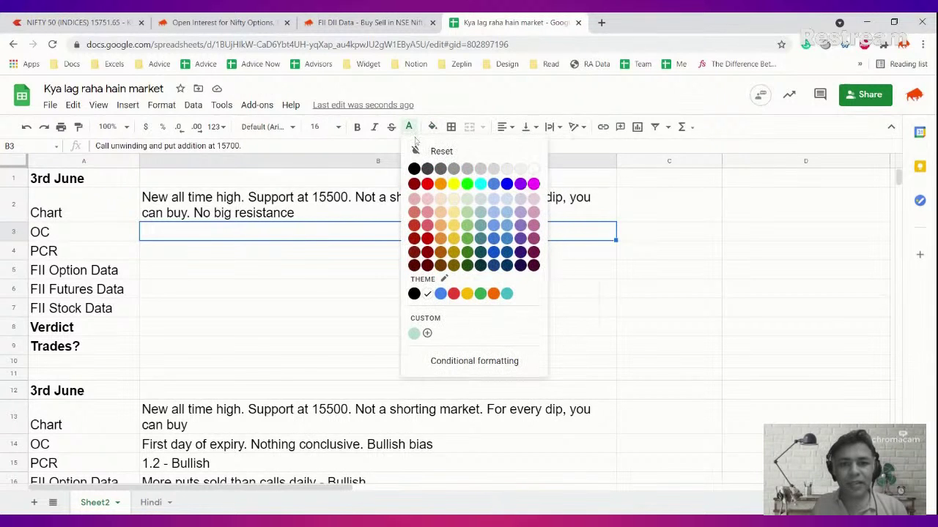
left_click(413, 169)
Append "But the option chain on calls above 15700 is strong" to the OC note in B3.
double_click(403, 238)
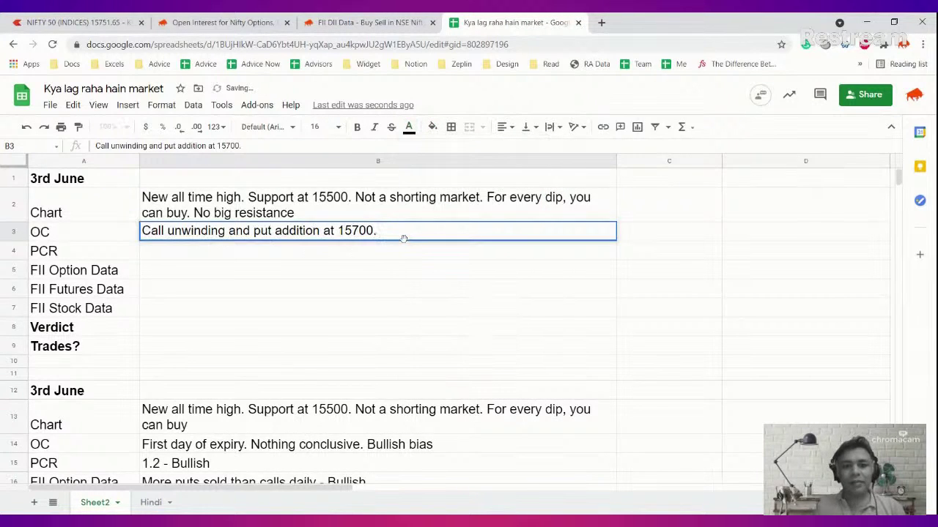
type("But")
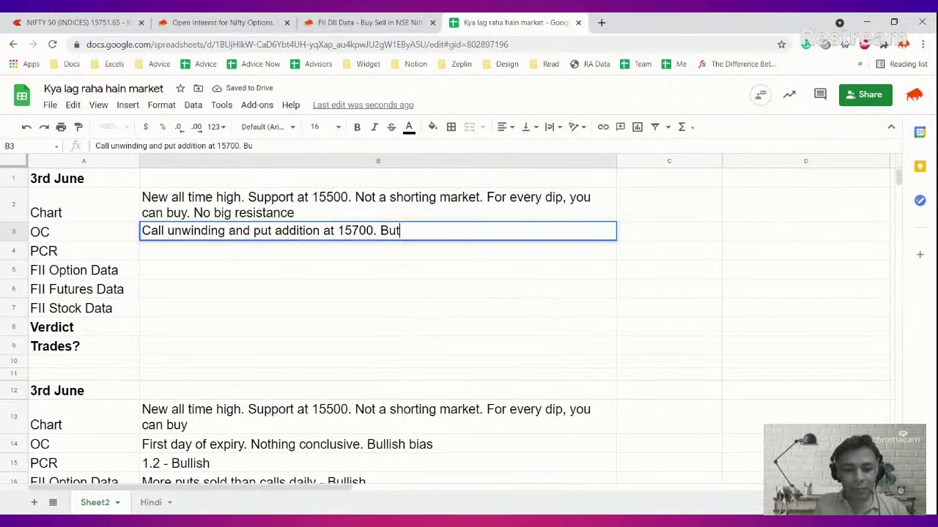
type(" the option ch")
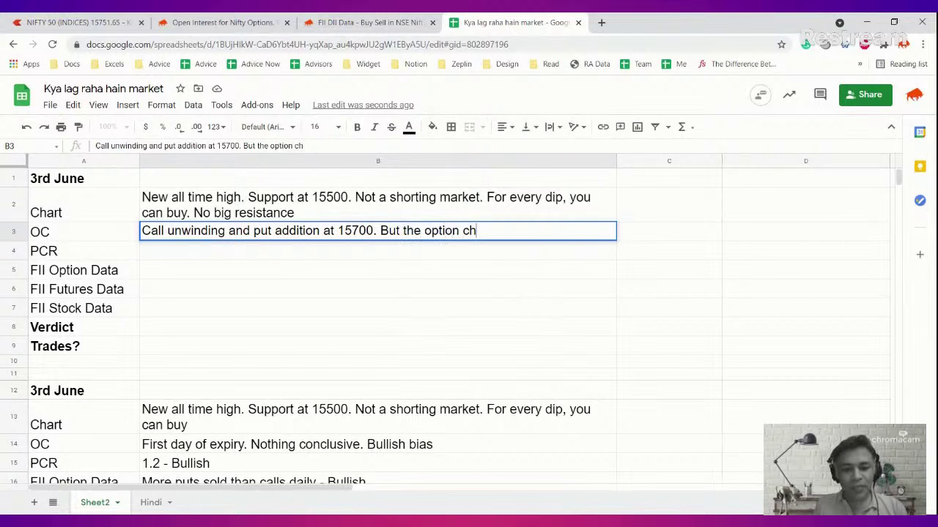
type("ain on calls above")
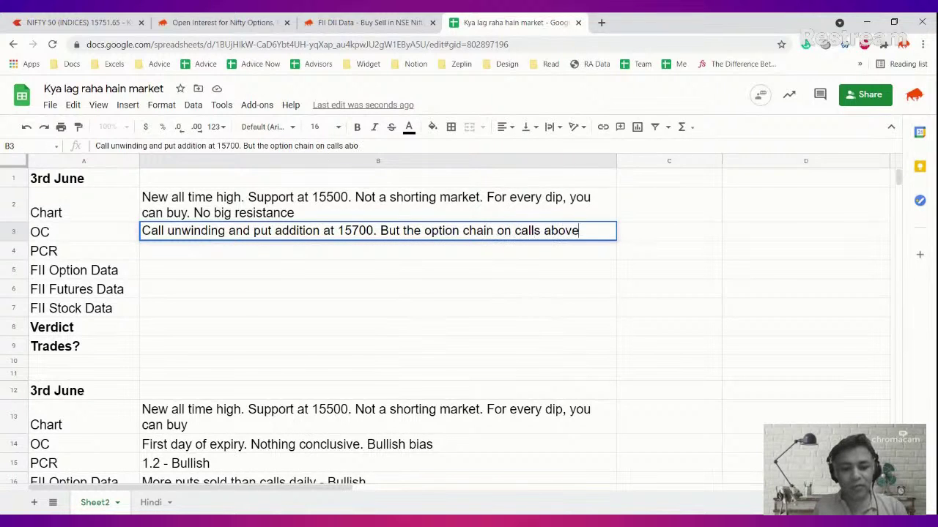
type(" 15700 is s")
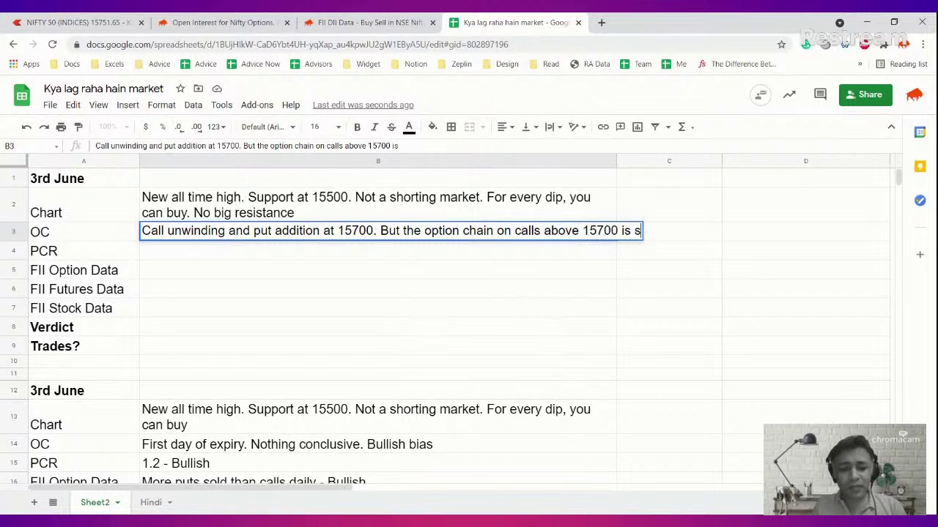
type("trong")
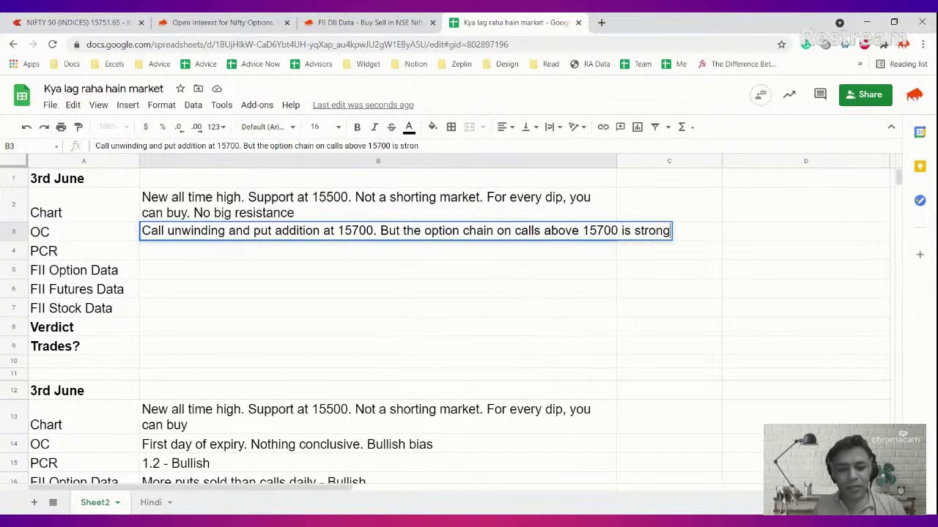
key("Return")
Check the upward channel on Kite's NIFTY 50 chart and append ". 15800 + is a resistance" to the OC note in B3 of the notes spreadsheet.
left_click(81, 22)
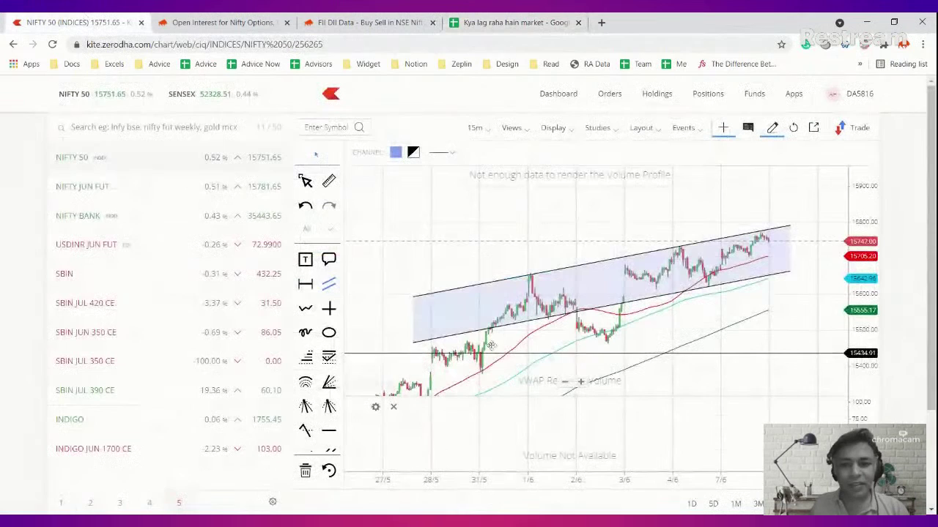
mouse_move(775, 244)
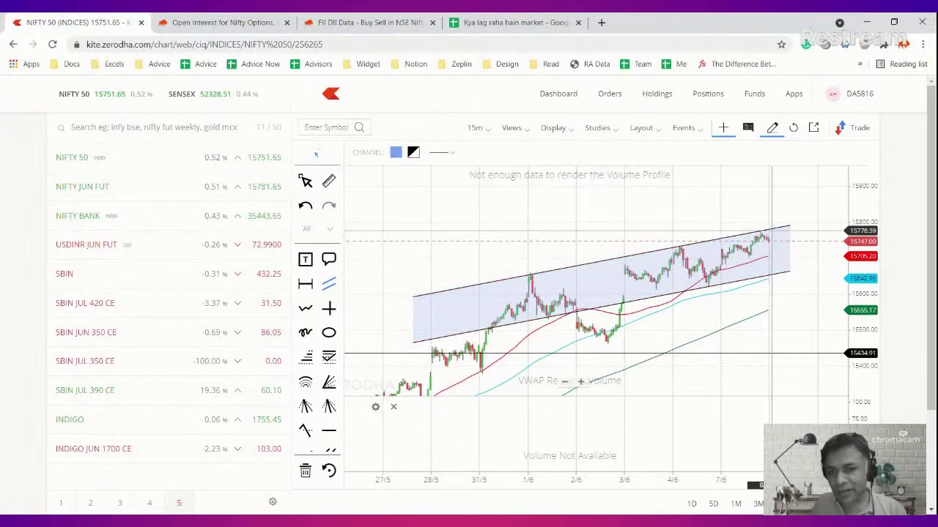
left_click(565, 16)
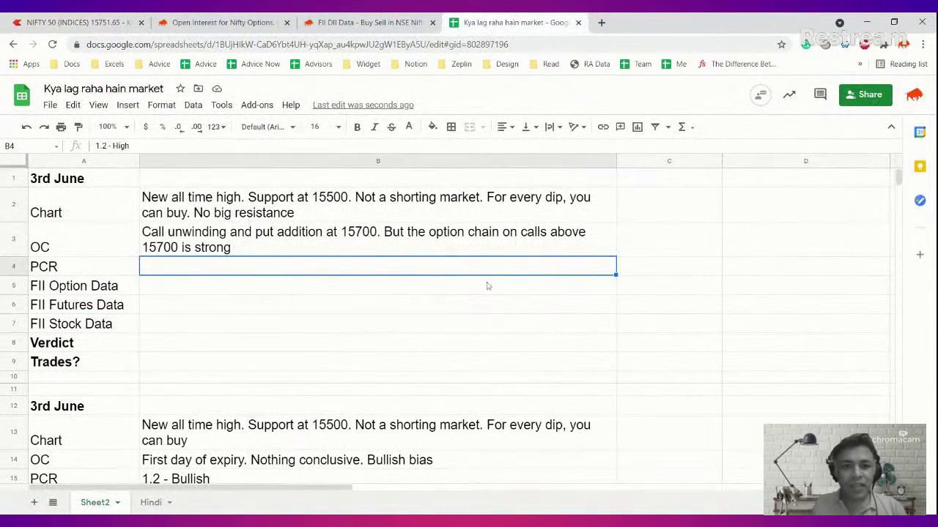
key("Up")
key("Return")
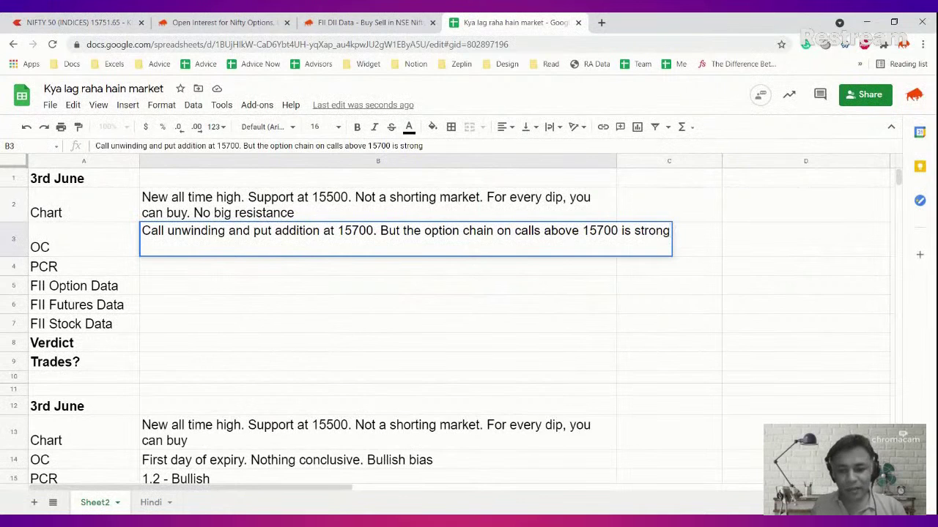
type(". 15800")
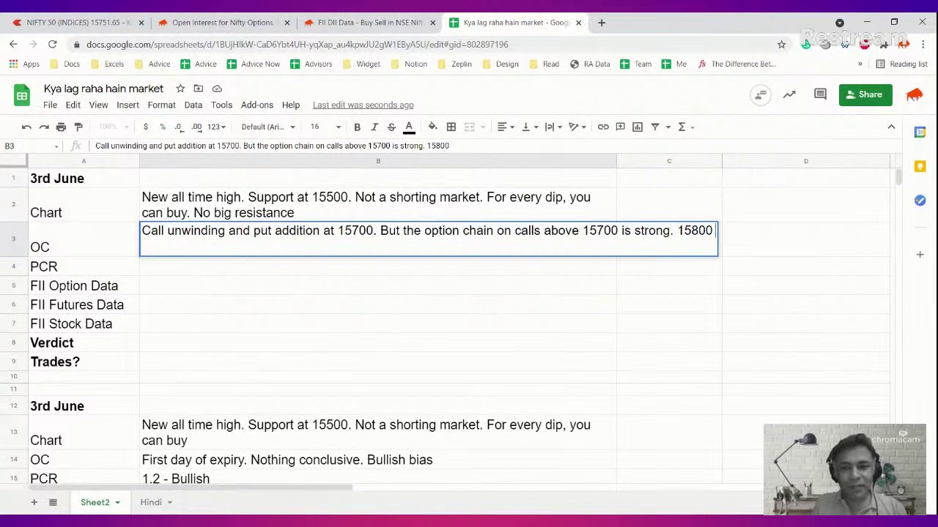
type(" + is a r")
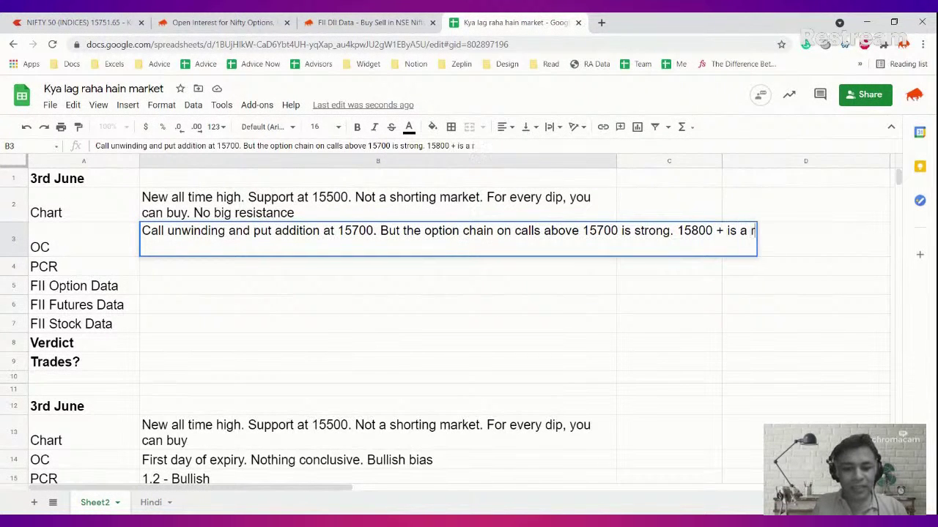
type("esis")
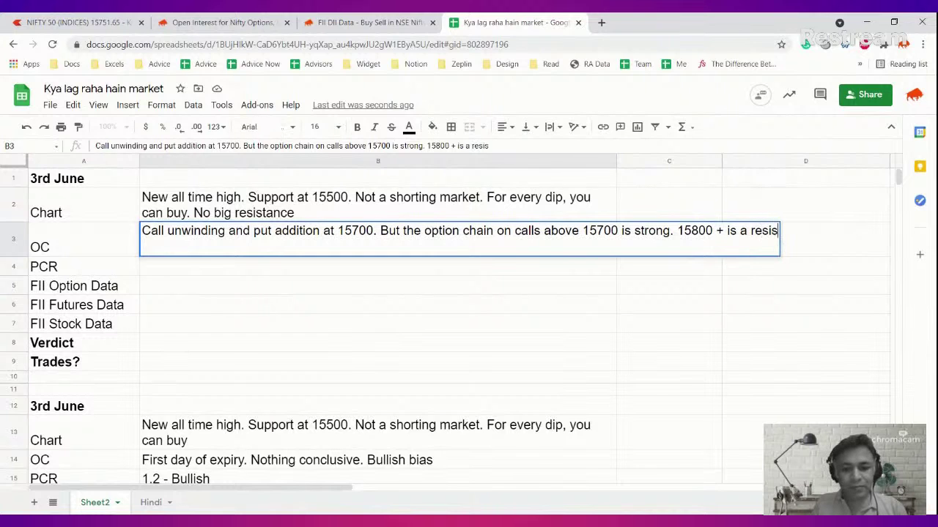
type("tance")
key("Return")
left_click(378, 238)
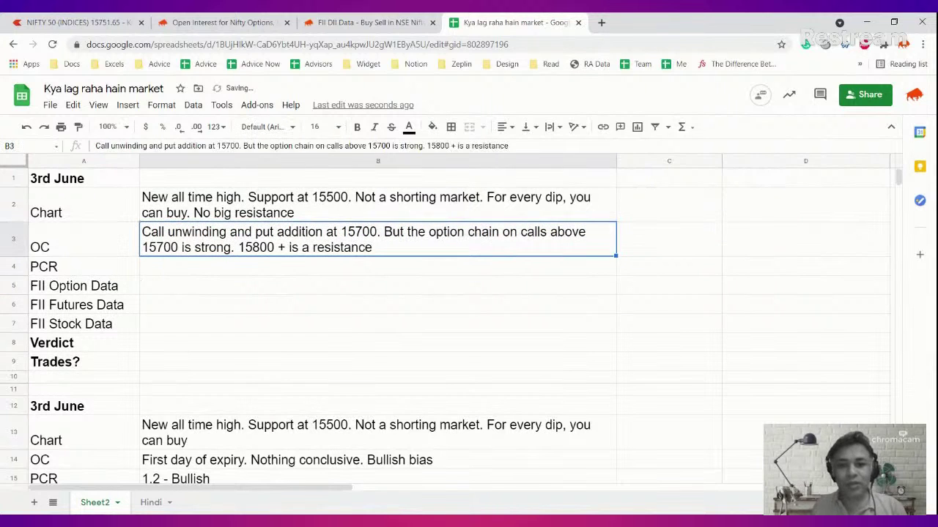
Append "in the long timeframe" to the Chart note in cell B2.
left_click(378, 204)
key("Return")
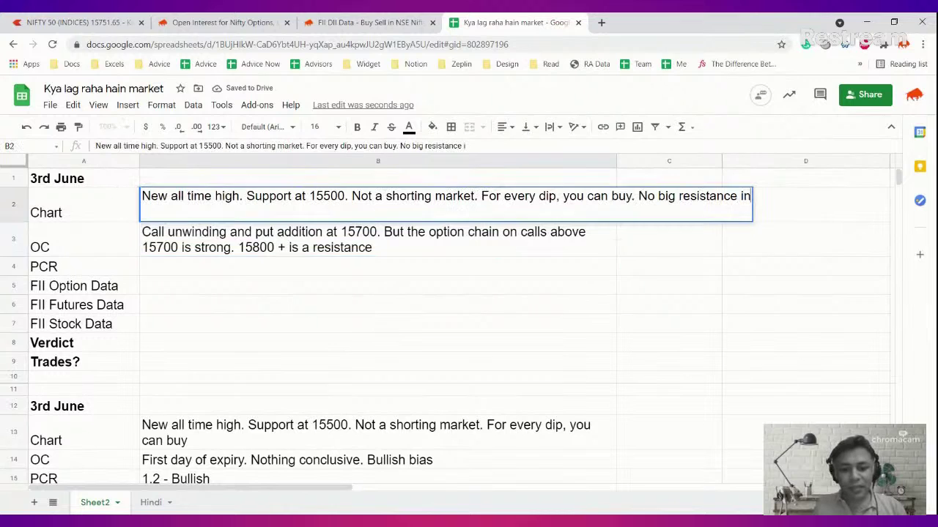
type("the long time")
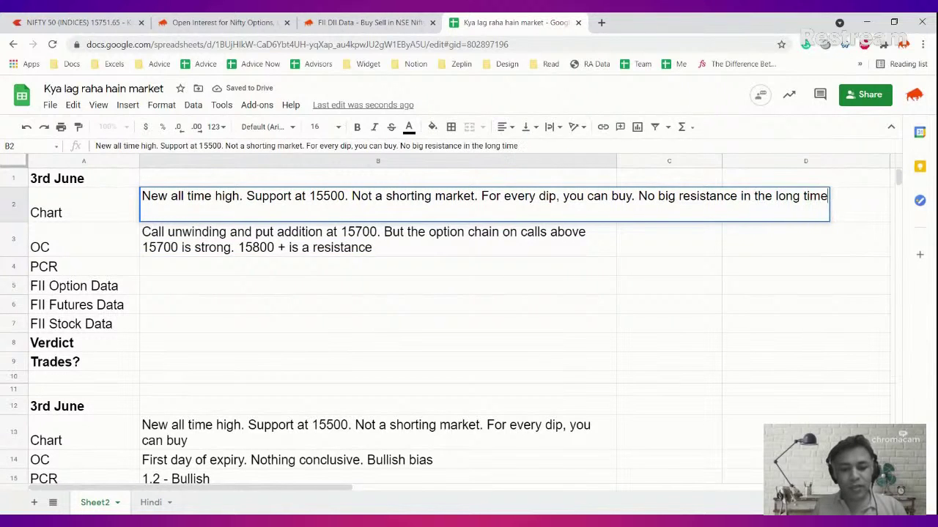
type("frame")
key("Return")
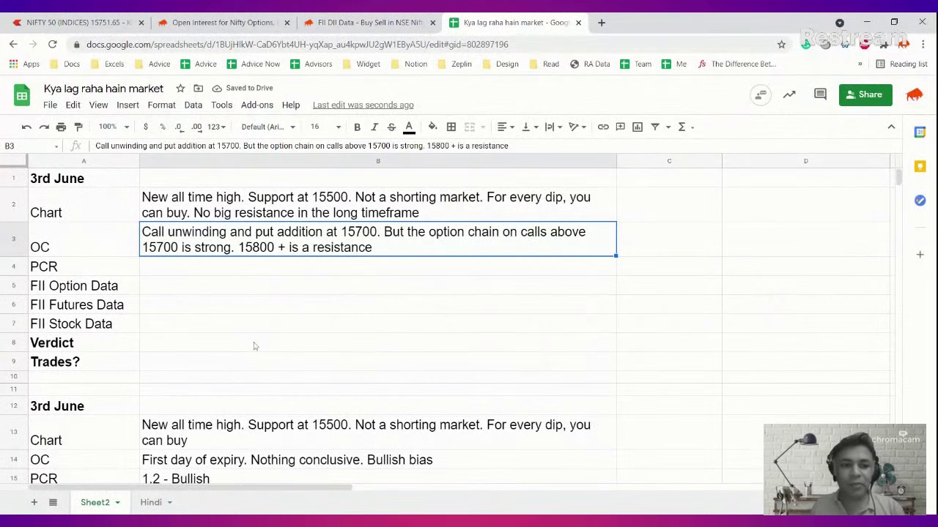
Set the text colour of the hidden PCR note in cell B4 to black.
left_click(175, 274)
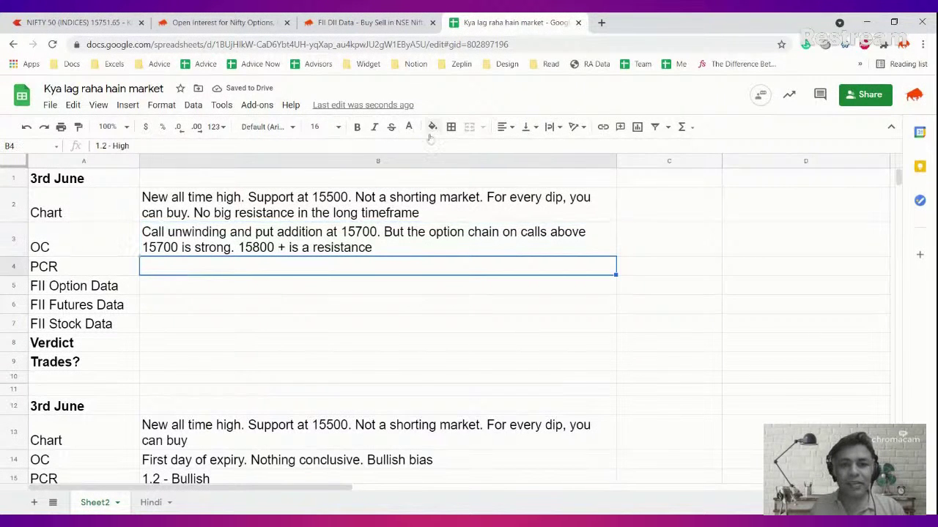
left_click(408, 126)
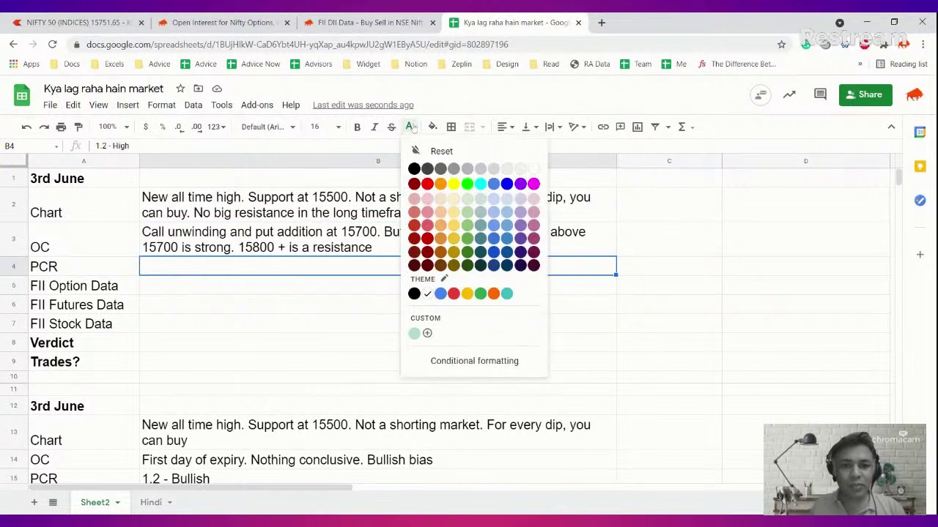
left_click(411, 164)
Reset the fill colour of the FII Option Data cell B5.
left_click(180, 292)
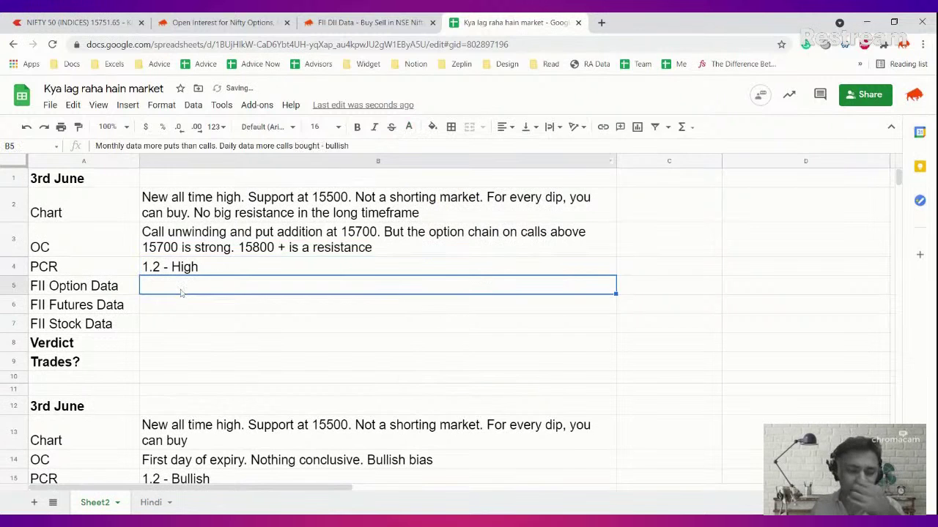
left_click(433, 127)
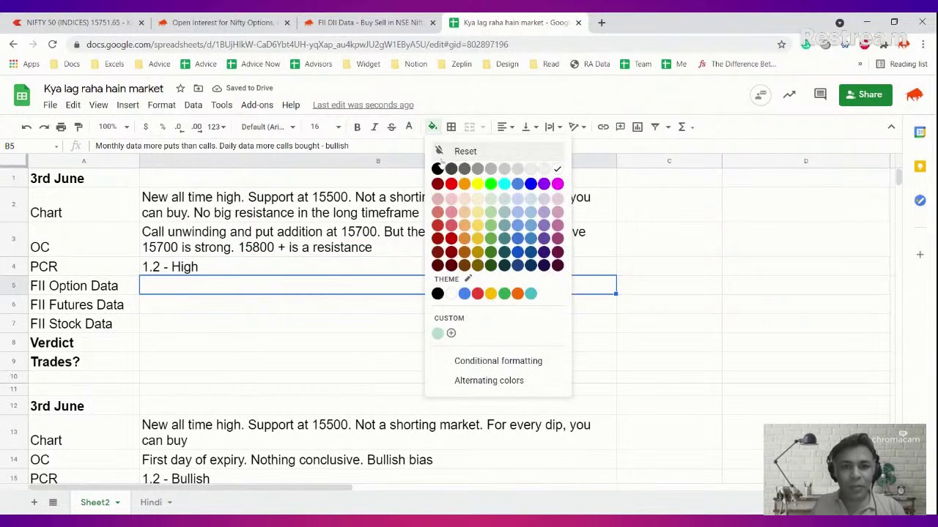
left_click(453, 150)
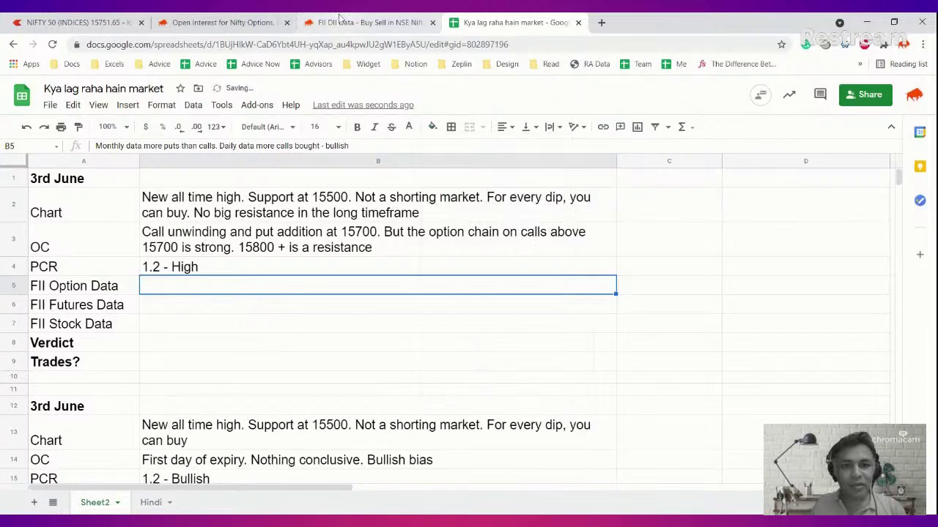
Review the OI vs Time chart on Sensibull's FII DII data page and set the hidden FII Option Data note in B5 to black text.
left_click(320, 26)
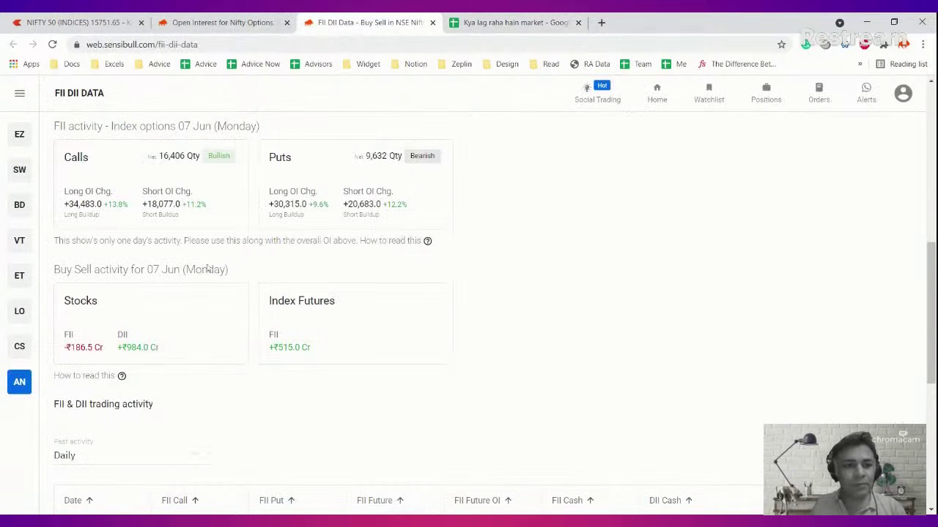
scroll(211, 268, "up", 4)
scroll(212, 268, "up", 2)
mouse_move(840, 378)
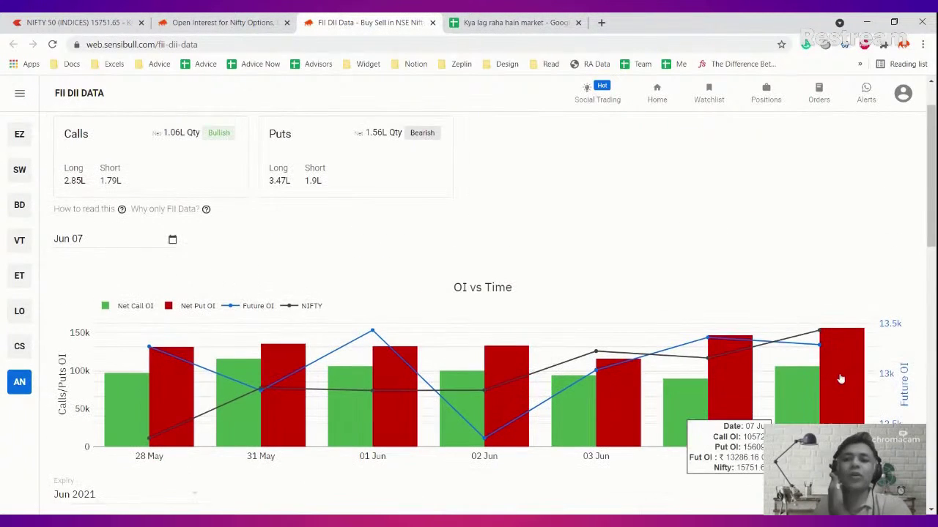
scroll(844, 378, "down", 3)
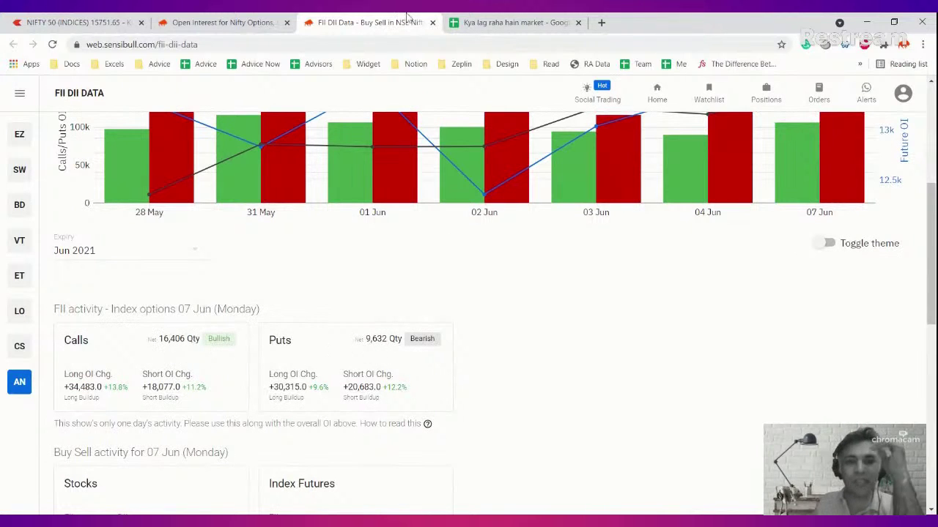
key("ctrl+Tab")
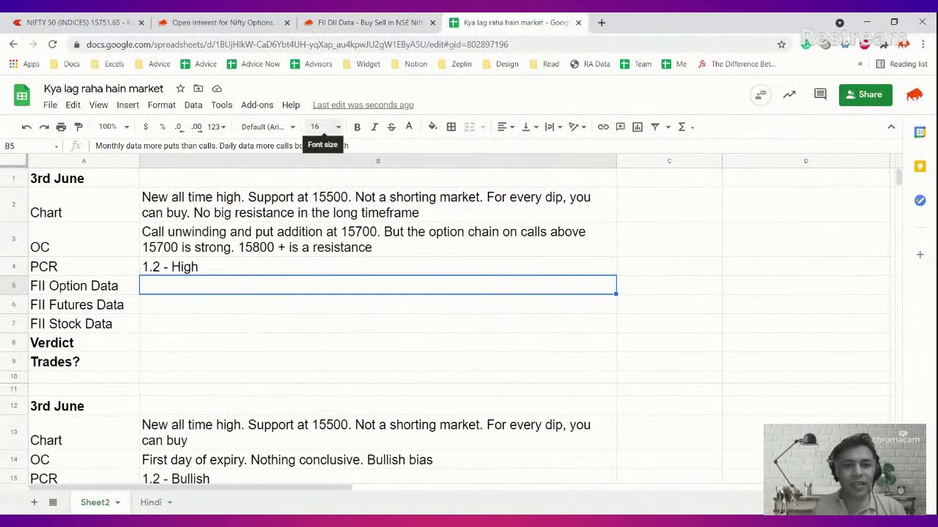
left_click(409, 127)
left_click(417, 168)
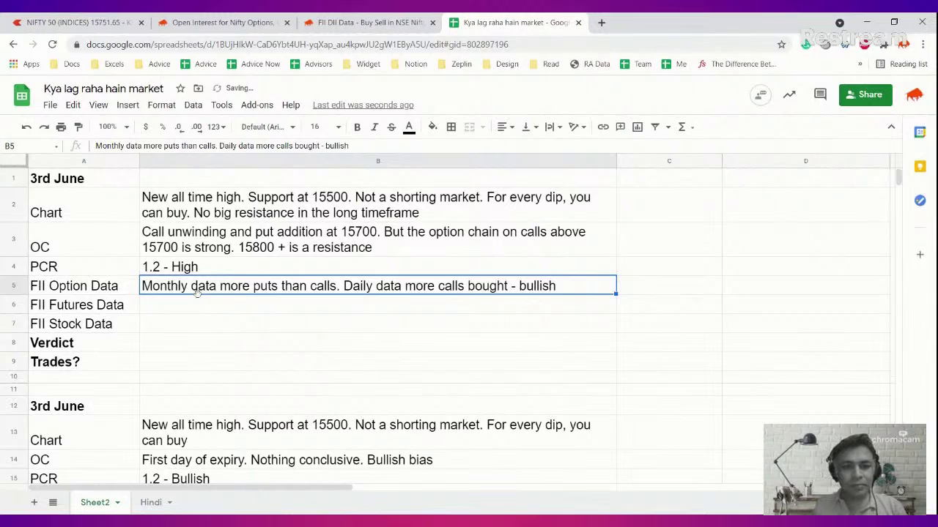
Insert "Bearish." before "Daily data" in the FII Option Data note in B5.
type("2")
key("Escape")
double_click(197, 291)
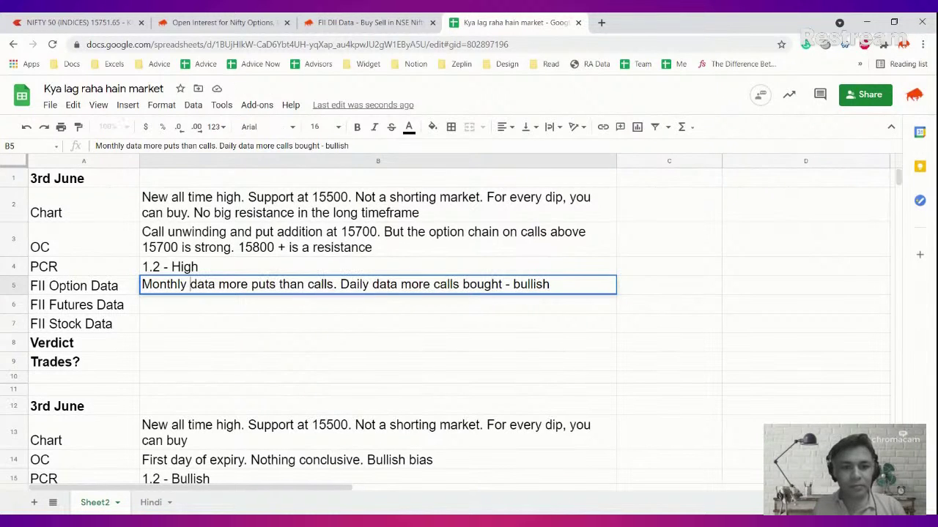
type("Bearish")
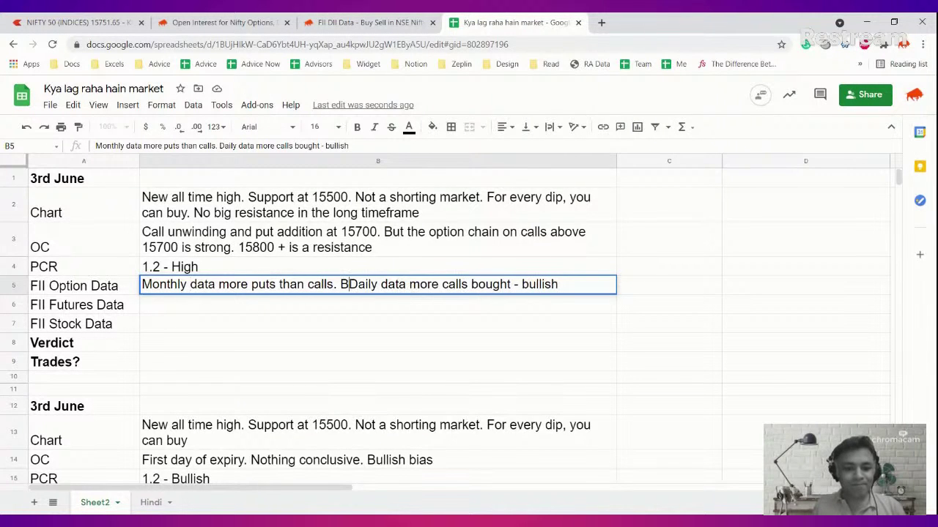
type(".")
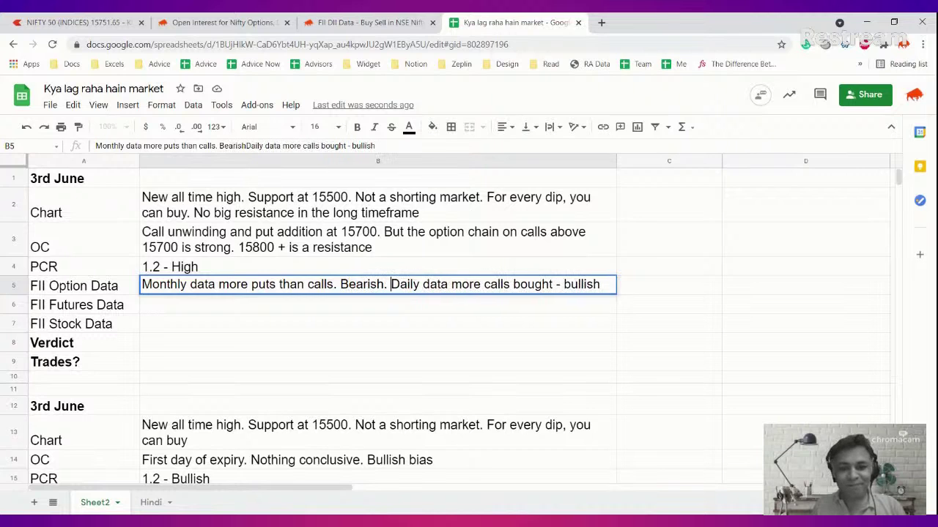
key("Return")
Check the 07 Jun FII activity on Sensibull and reset the text colour of the hidden FII Futures Data note in B6.
left_click(370, 23)
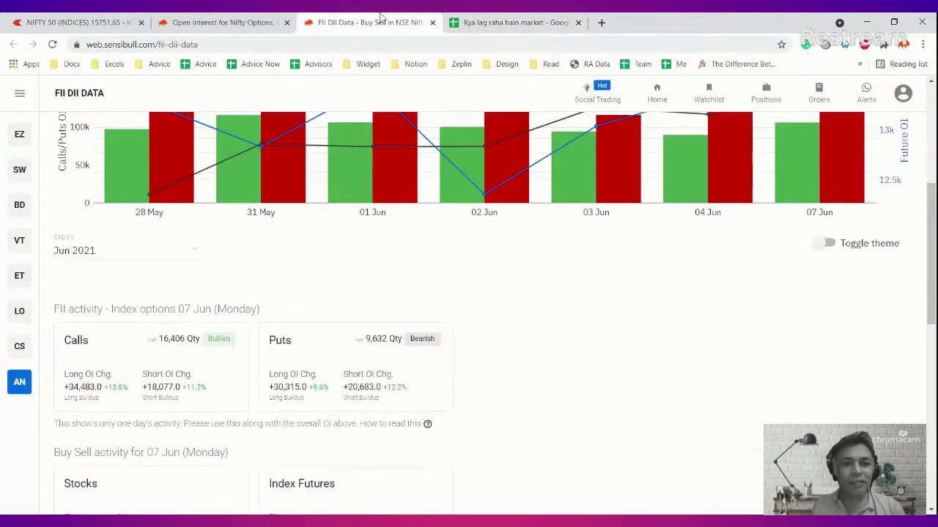
scroll(328, 324, "down", 1)
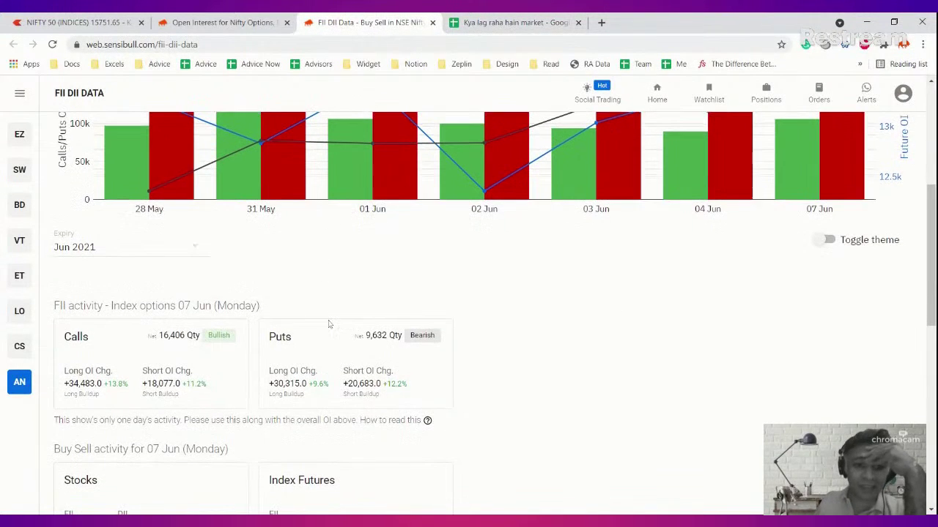
scroll(329, 325, "down", 3)
left_click(513, 23)
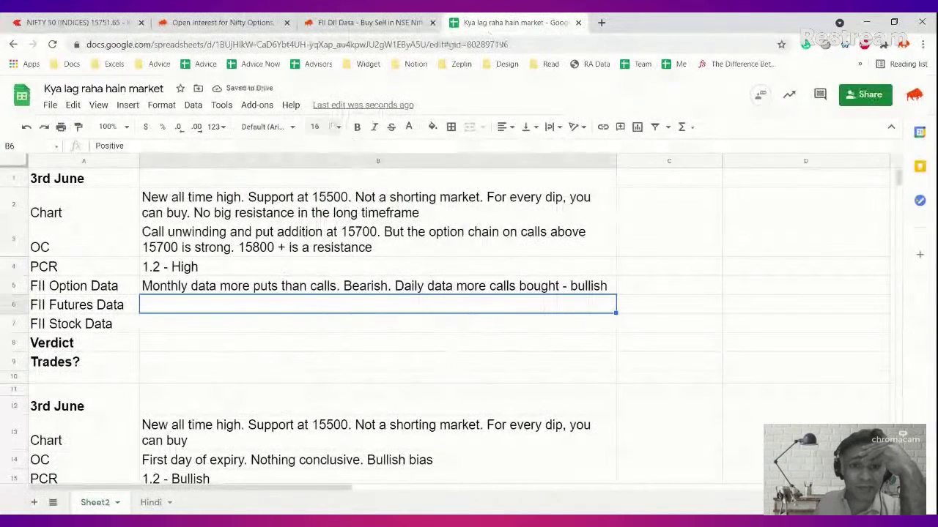
left_click(409, 127)
left_click(431, 150)
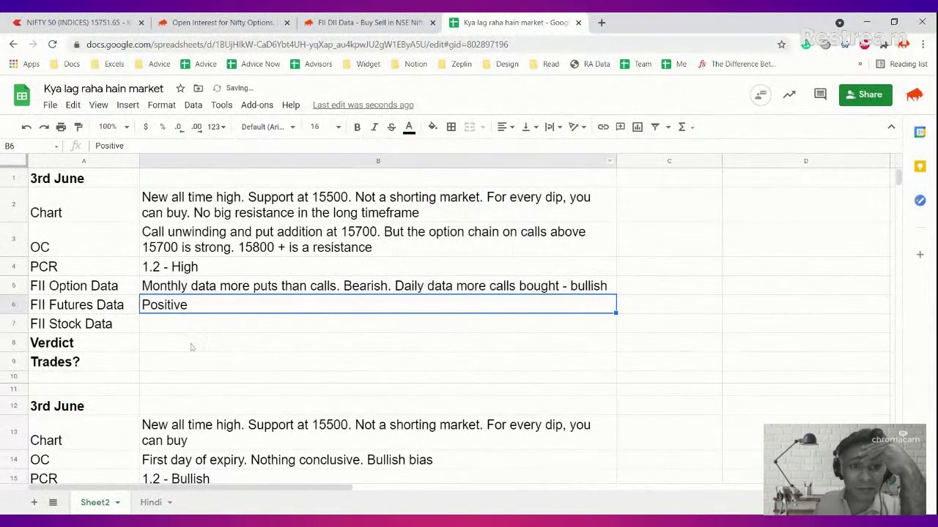
Check Sensibull's 07 Jun stock buy/sell activity and reset the text colour of the hidden FII Stock Data note in B7.
left_click(373, 24)
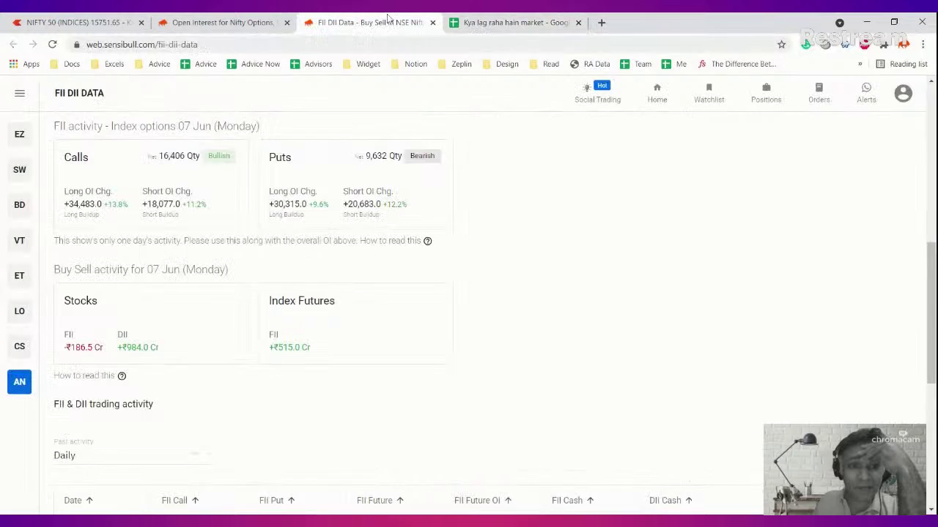
scroll(323, 170, "down", 2)
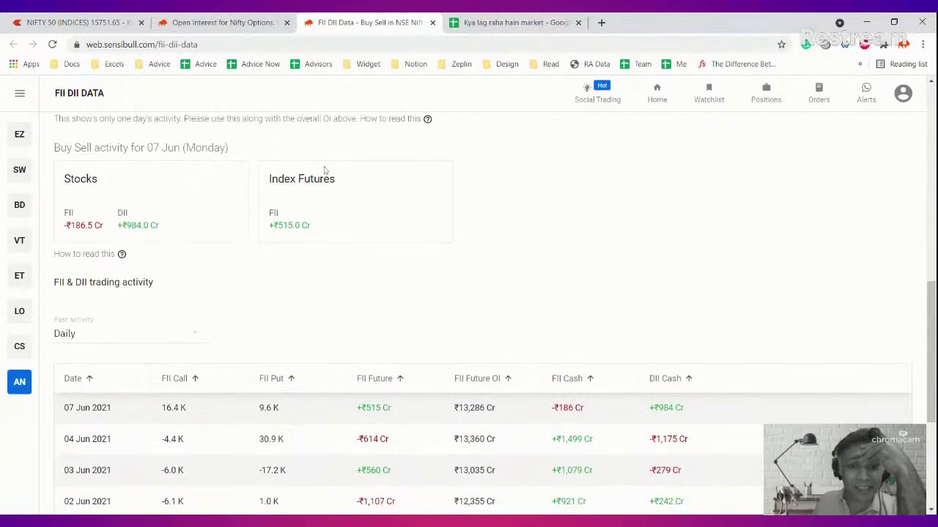
scroll(326, 170, "up", 1)
left_click(469, 22)
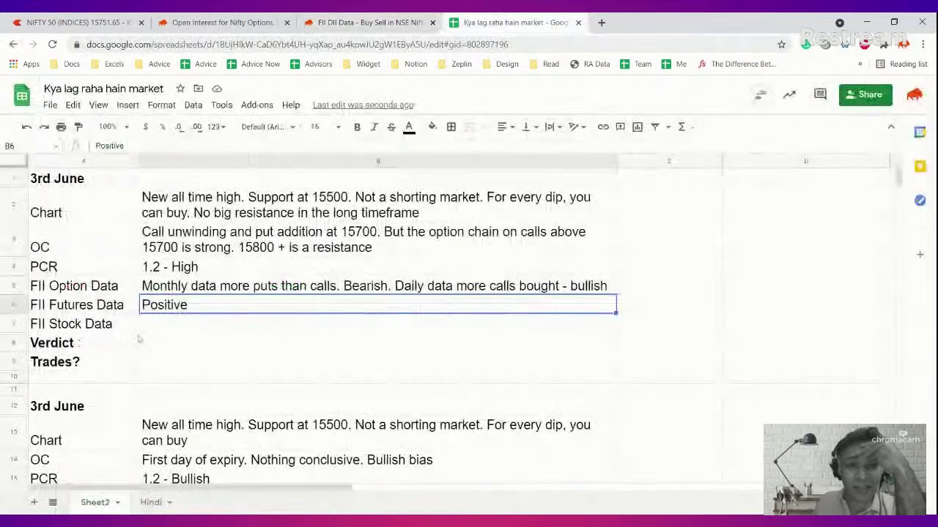
left_click(185, 324)
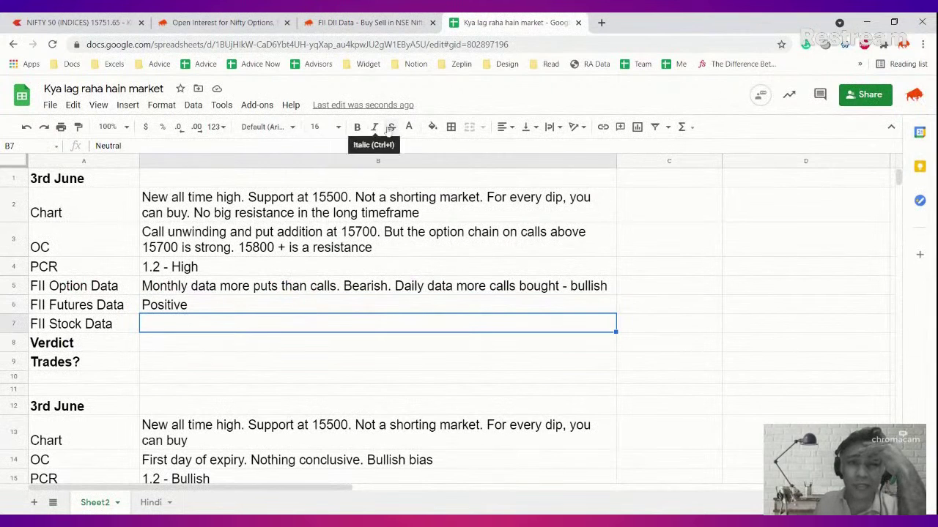
left_click(408, 127)
left_click(418, 151)
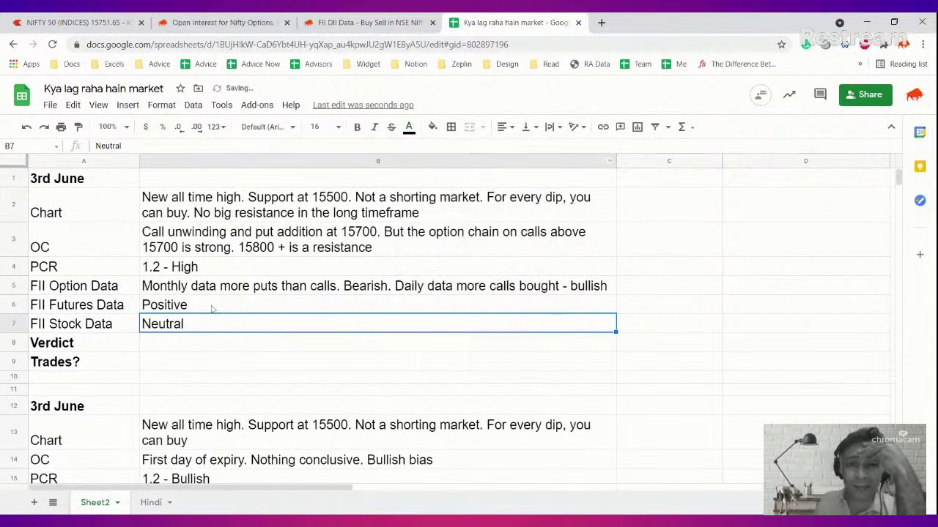
Set the text colour of the hidden Verdict note in cell B8 to black.
left_click(164, 345)
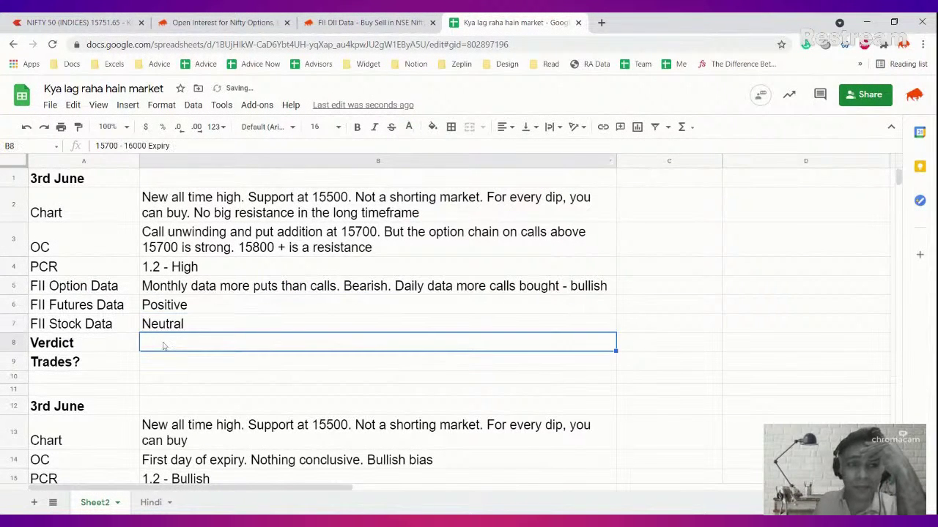
left_click(408, 127)
left_click(416, 167)
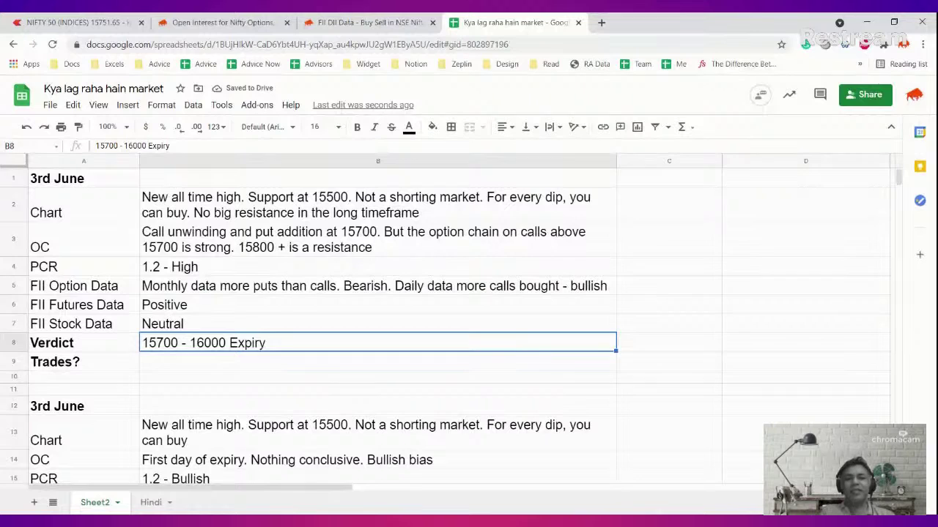
Append ". Safe bet" to the Verdict note in cell B8.
key("Return")
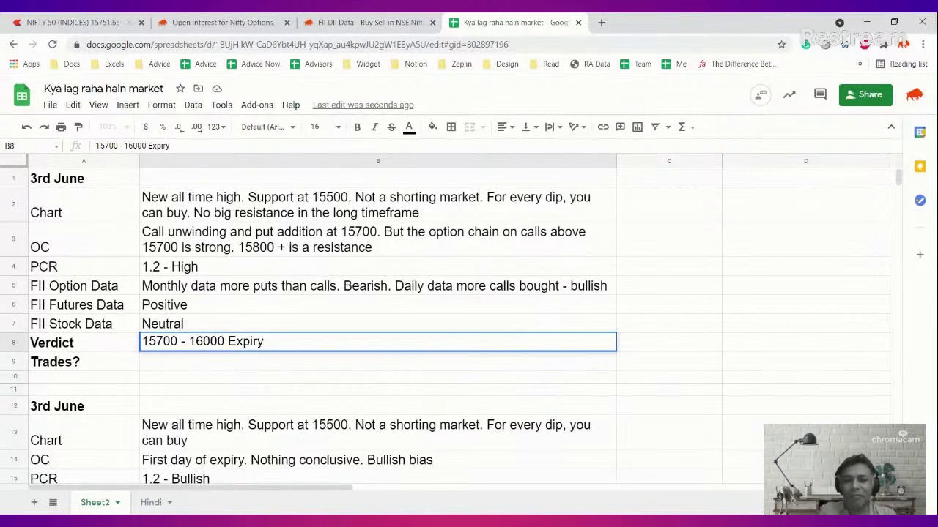
type(". Safe bet")
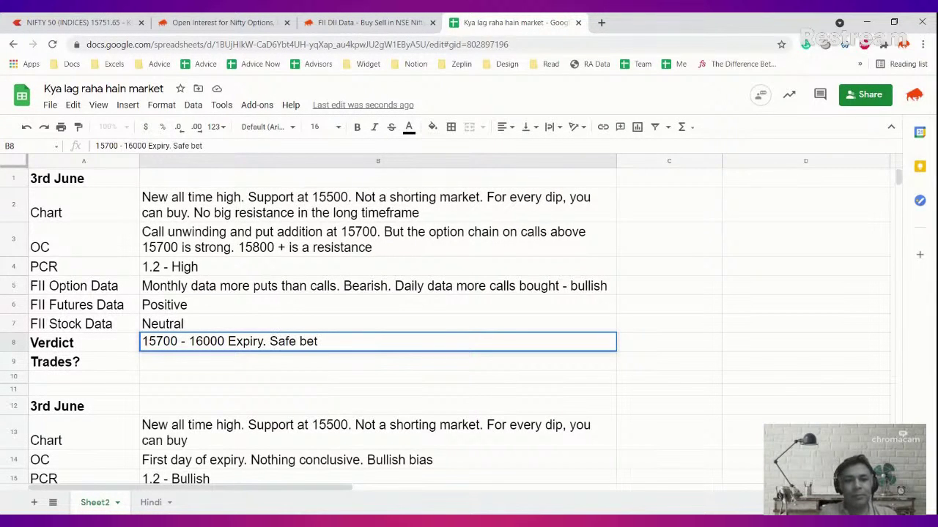
key("Return")
Change the lower limit of the expiry range in the Verdict note in B8 to 15600.
double_click(269, 342)
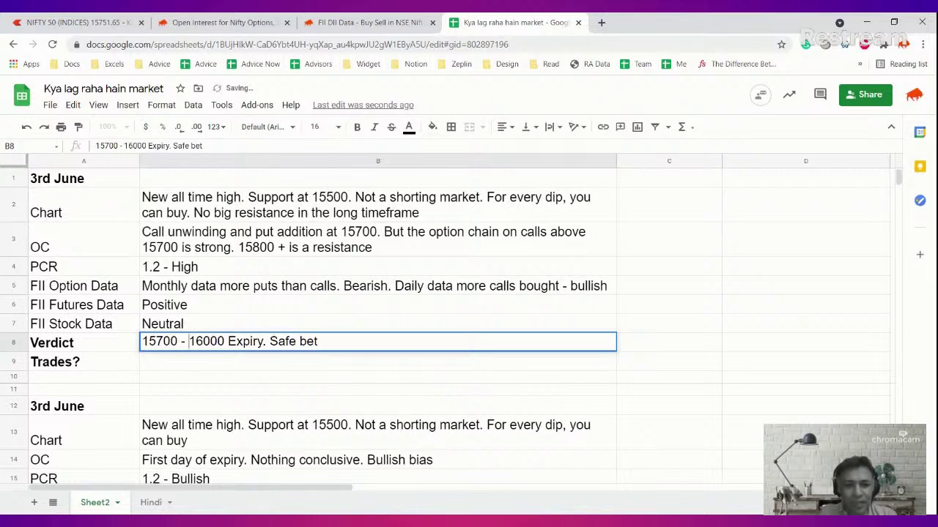
left_click(181, 341)
key("BackSpace")
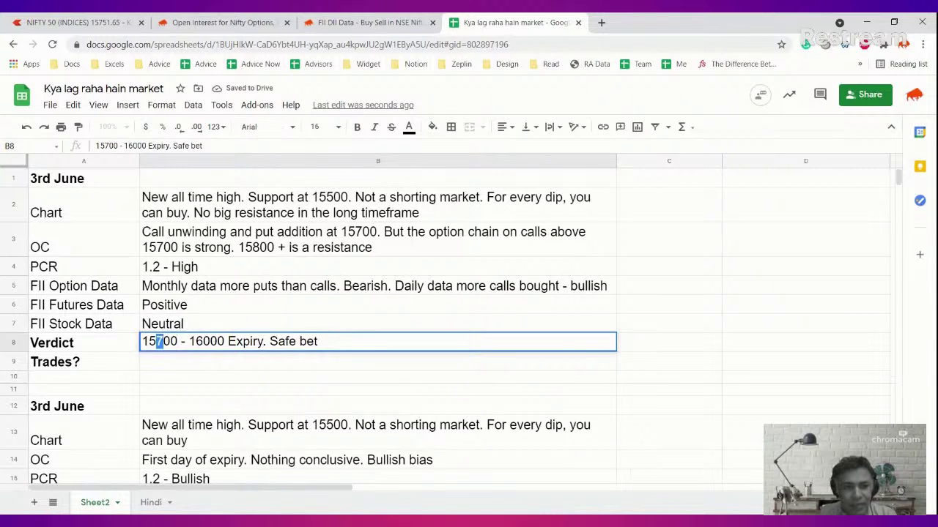
type("6")
key("Return")
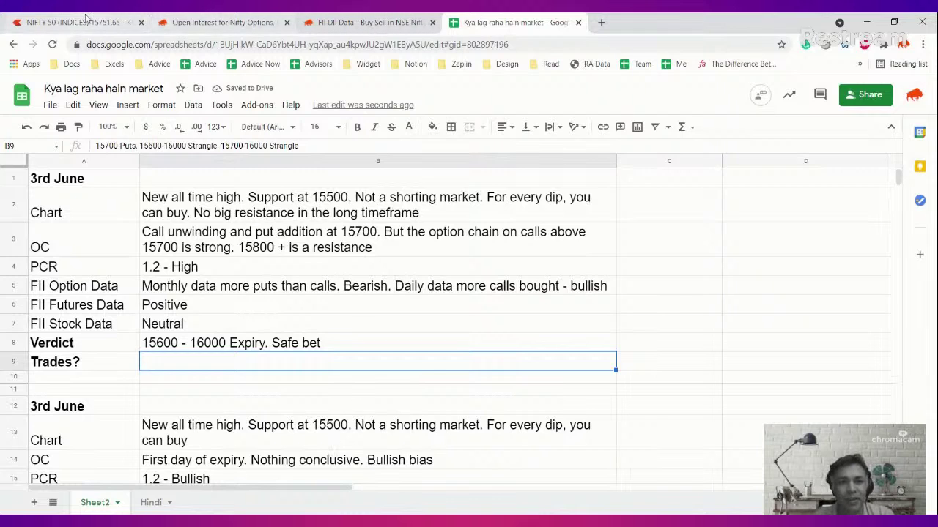
Review the NIFTY 50 price channel on the Kite chart, Sensibull's 10 Jun expiry option chain and the FII DII data.
left_click(110, 22)
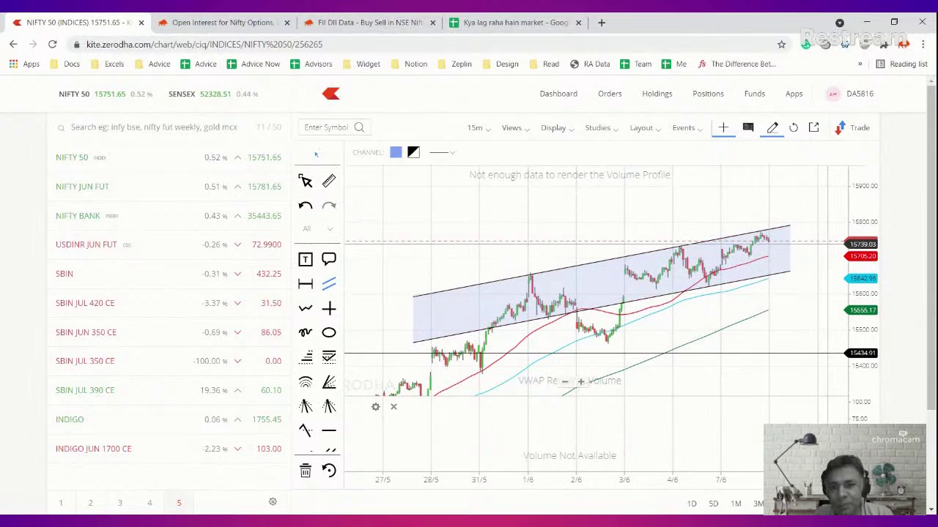
left_click(225, 19)
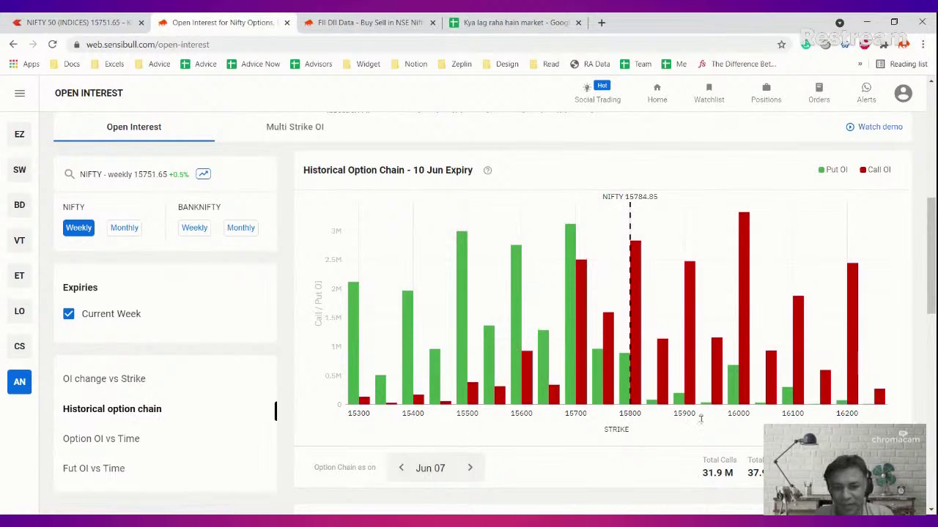
left_click(513, 22)
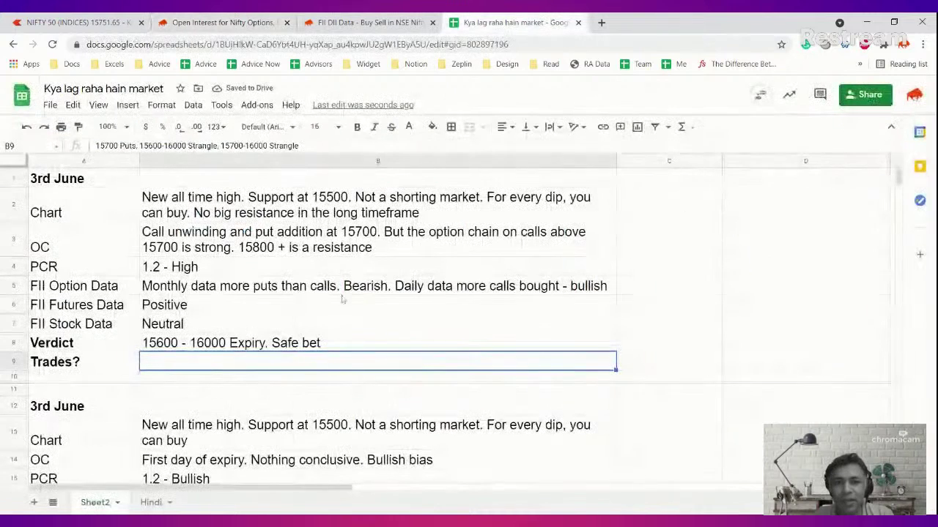
left_click(366, 22)
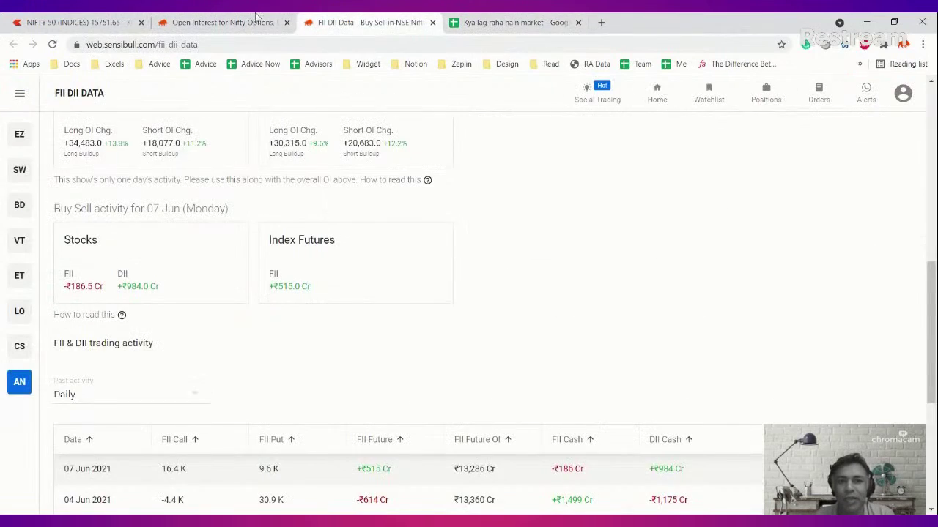
left_click(73, 22)
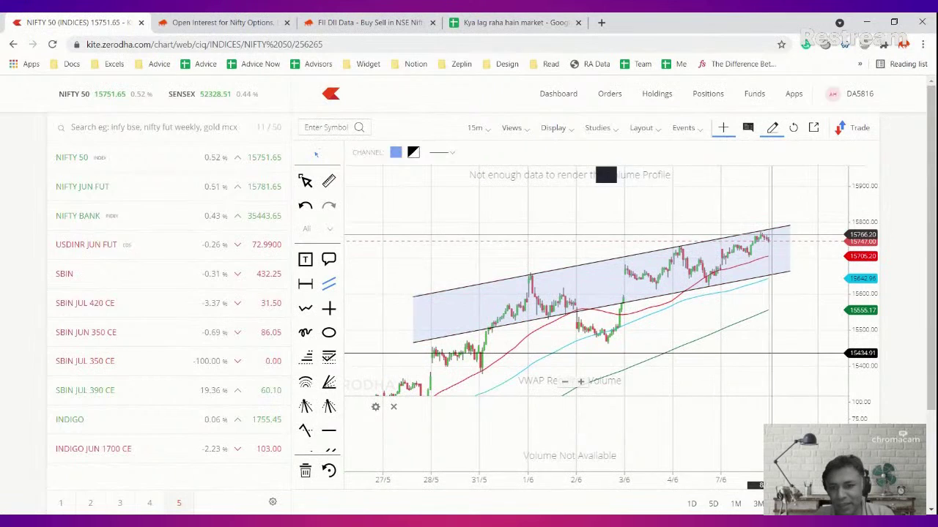
left_click(604, 277)
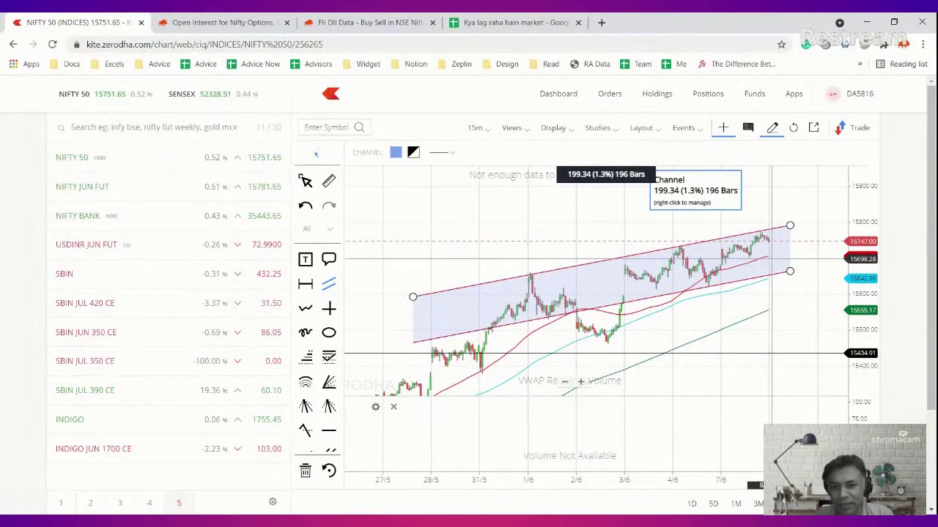
scroll(572, 348, "up", 3)
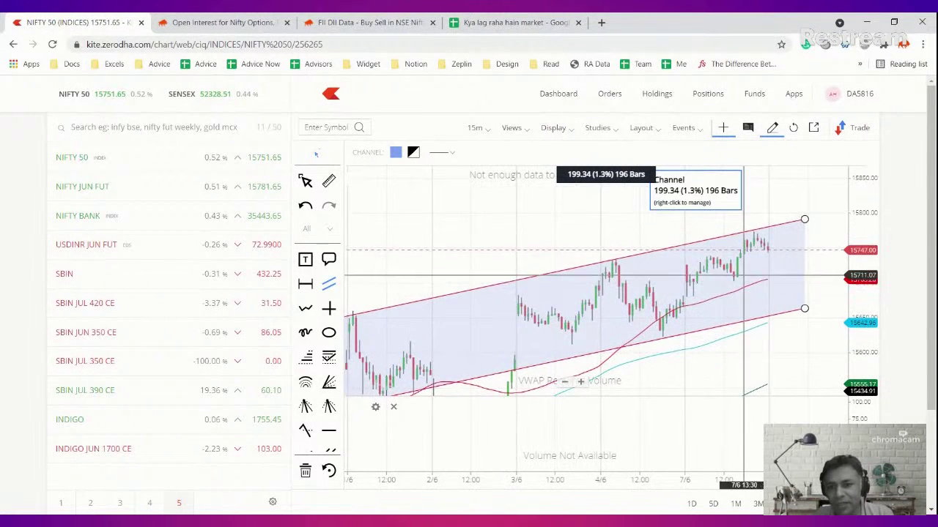
scroll(709, 294, "down", 3)
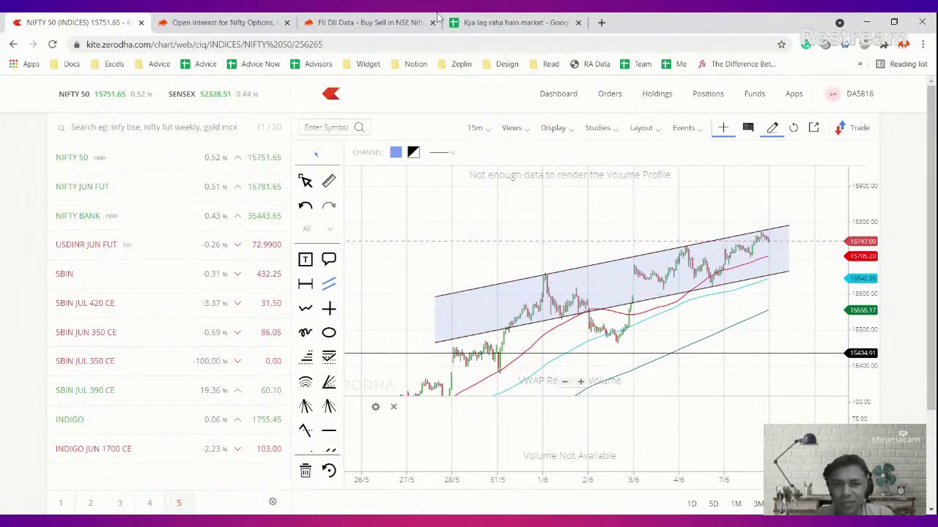
Return to the Google Sheets notes and append ". Agressive bet is sub 15800 expiry" to the Verdict in B8.
left_click(476, 22)
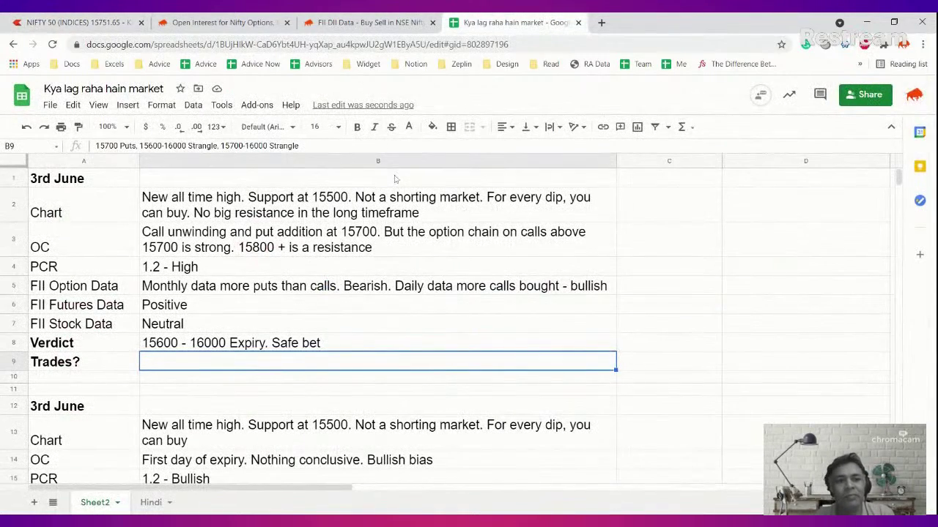
key("Up")
key("Return")
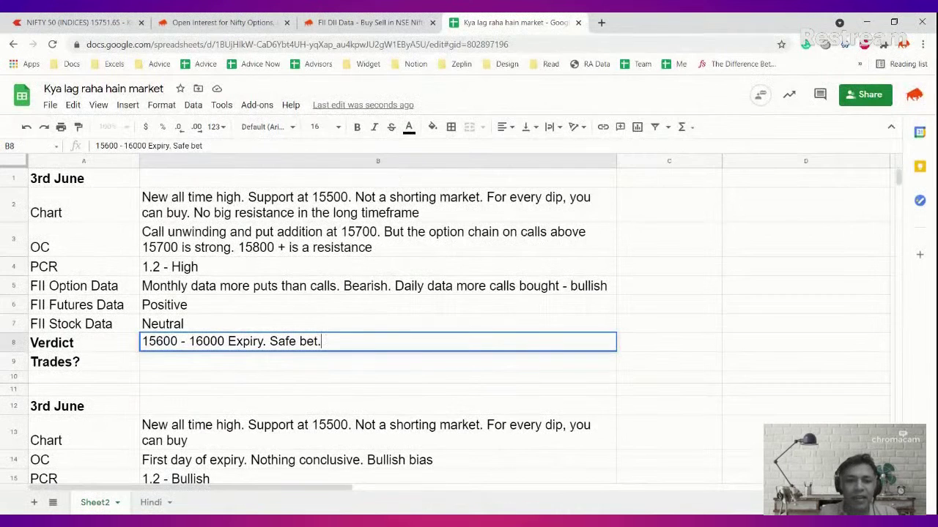
type("Agressive ")
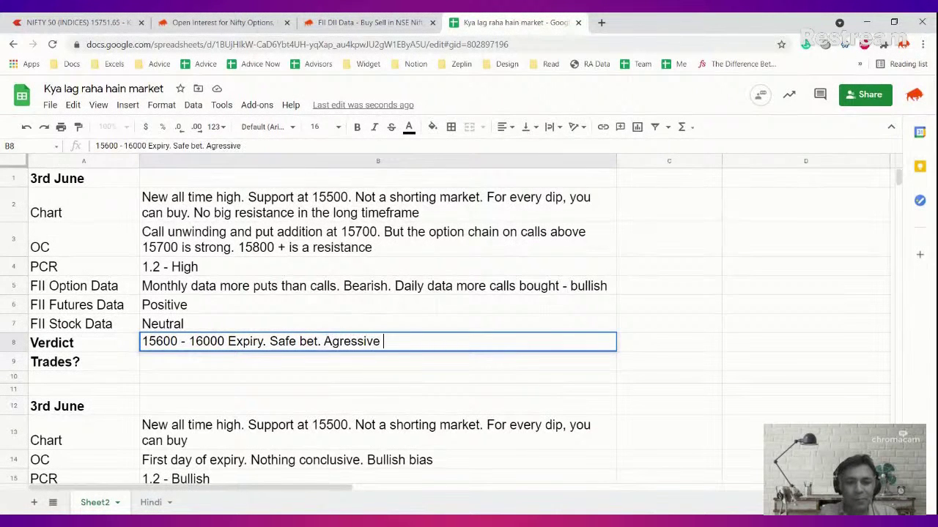
type("bet is sub ")
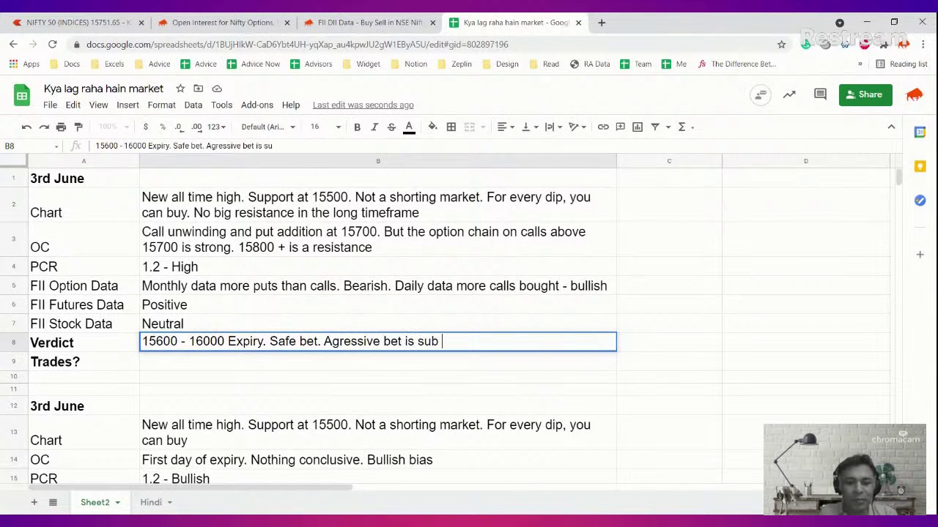
type("15800 expi")
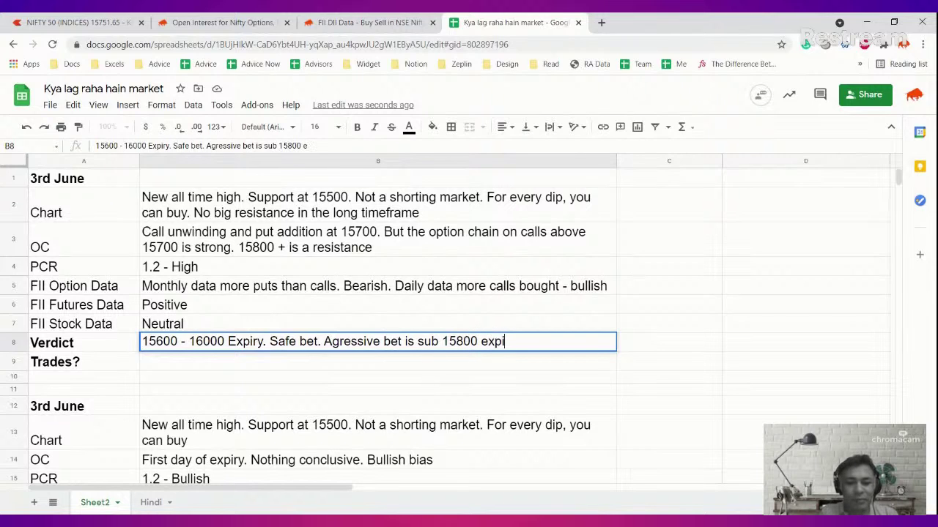
type("ry")
key("Return")
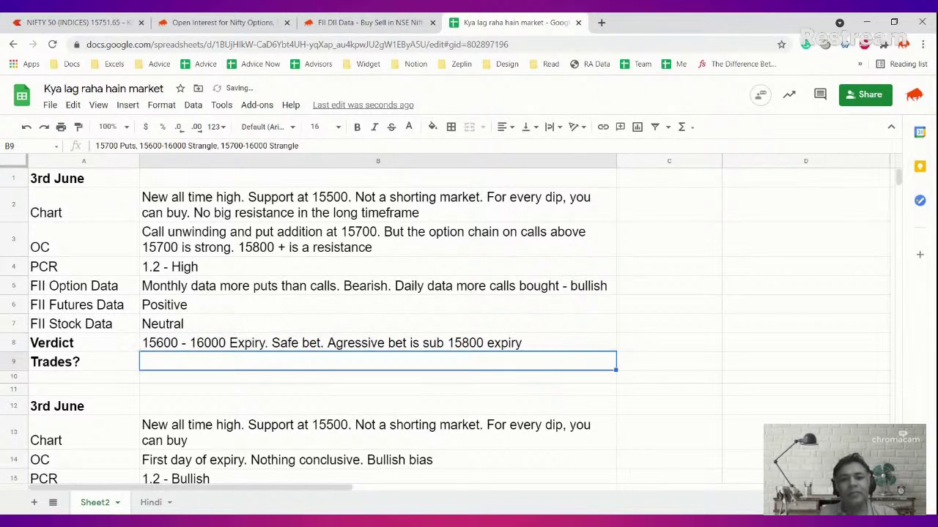
key("Up")
double_click(442, 341)
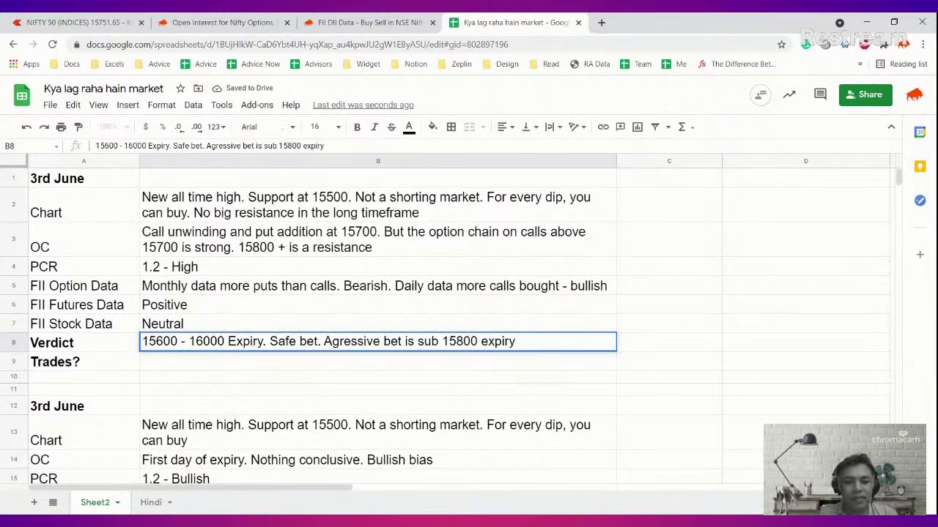
key("ctrl+shift+Left")
type("15600")
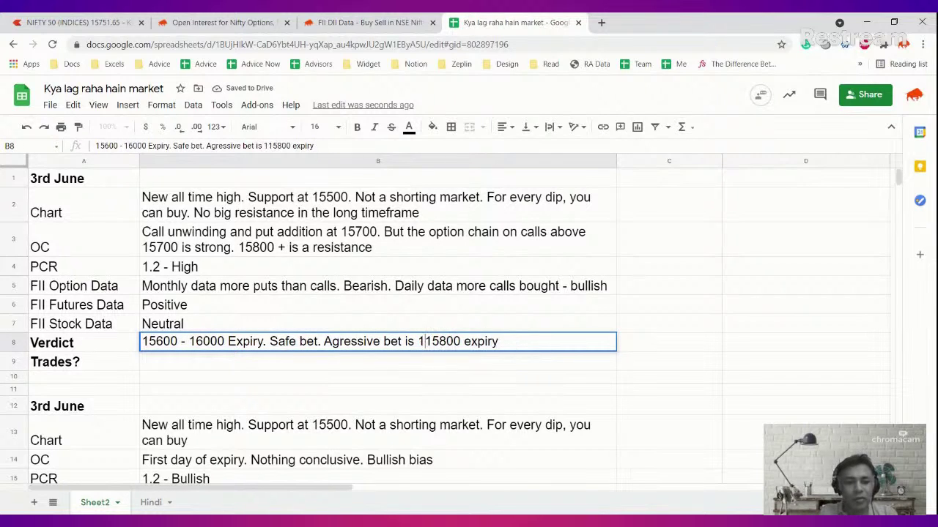
type("-")
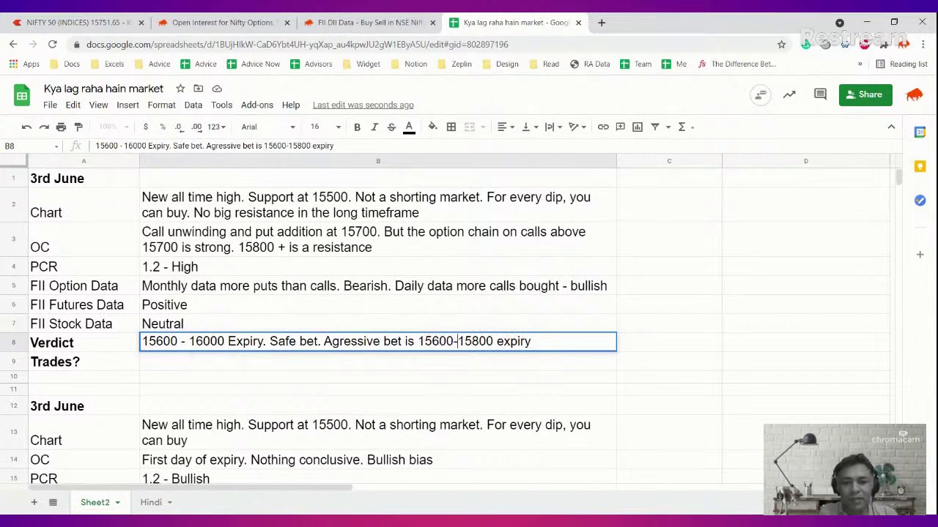
key("Return")
left_click(377, 342)
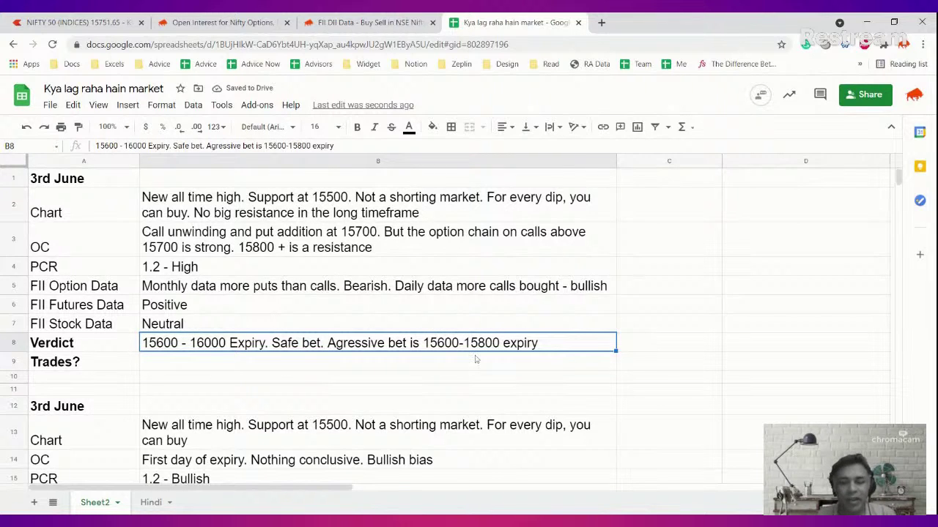
Set the text colour of the hidden Trades note in cell B9 to black.
left_click(192, 368)
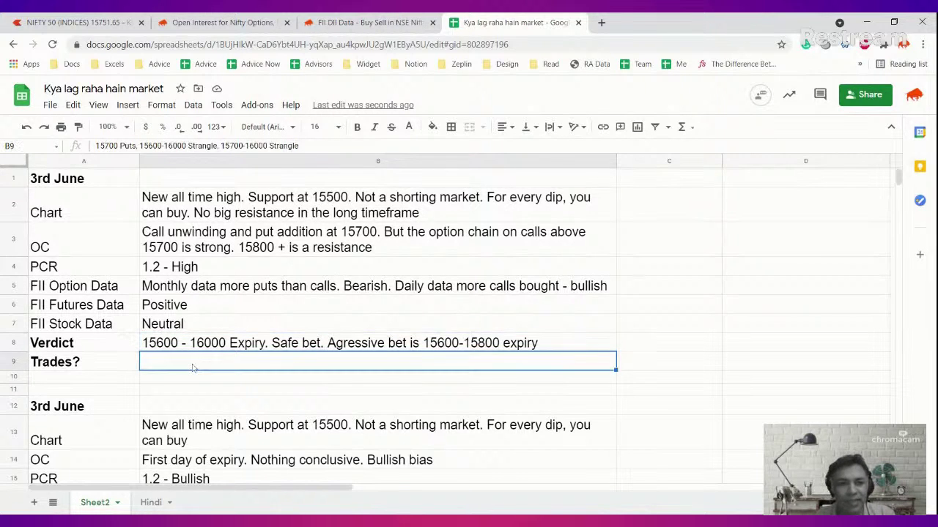
left_click(408, 126)
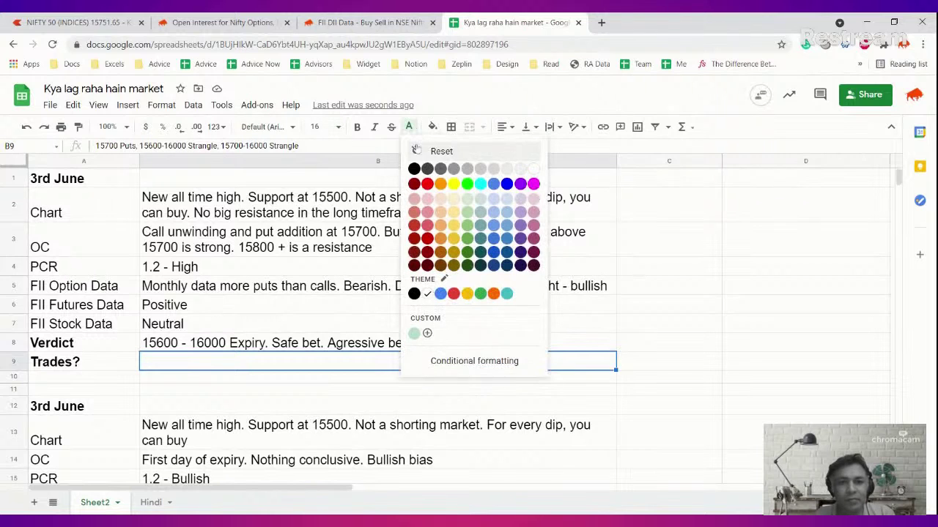
left_click(416, 167)
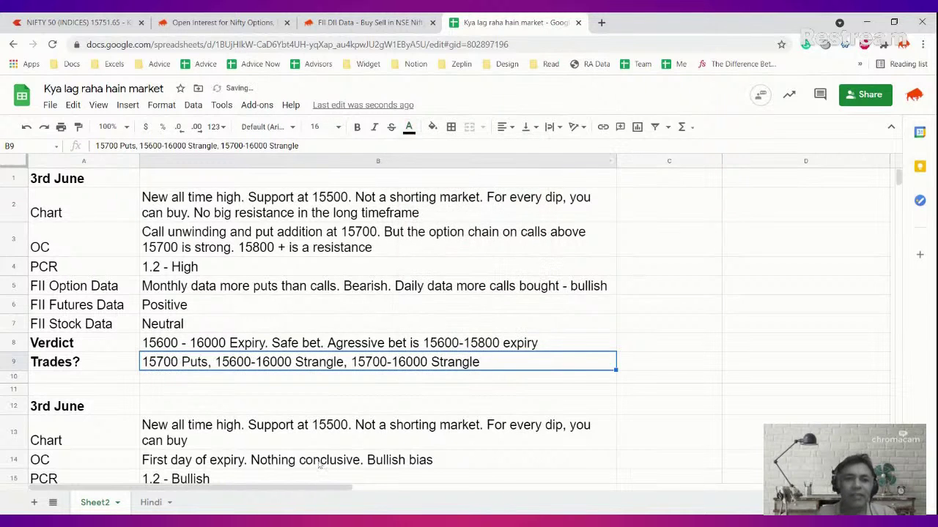
Change the first trade in the B9 Trades note to "15600 or below Puts".
key("Return")
key("Left")
key("Left")
key("Left")
key("Left")
key("Left")
key("Left")
key("Left")
key("Left")
key("Left")
key("Left")
key("Left")
key("Left")
key("Left")
key("Left")
key("Left")
key("Left")
key("Left")
key("Left")
key("Left")
key("Left")
key("Left")
key("Left")
key("Left")
key("Left")
key("Left")
key("Left")
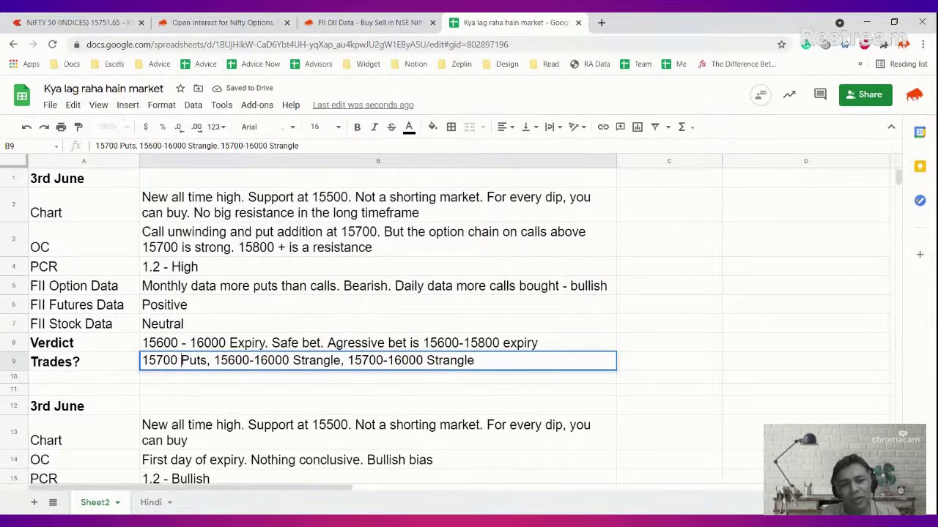
key("Delete")
type("6")
key("Right")
key("Right")
key("Right")
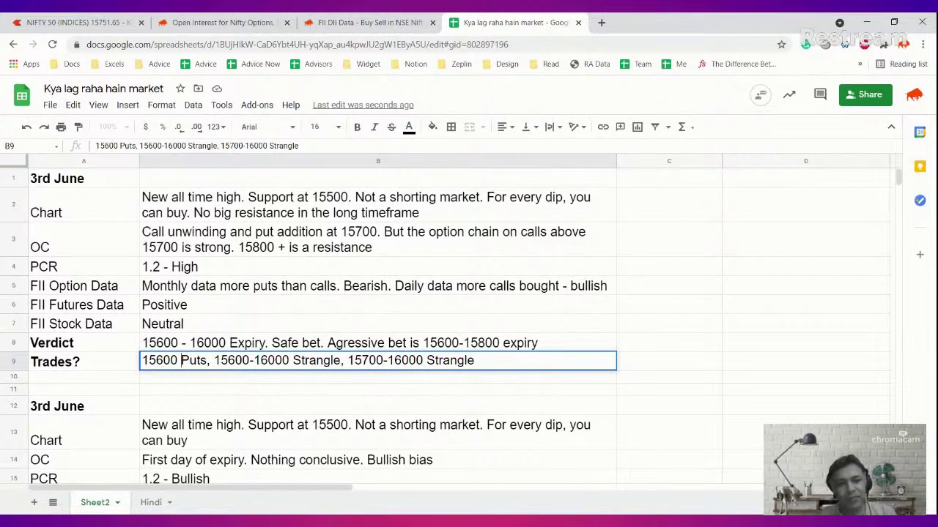
type("or below")
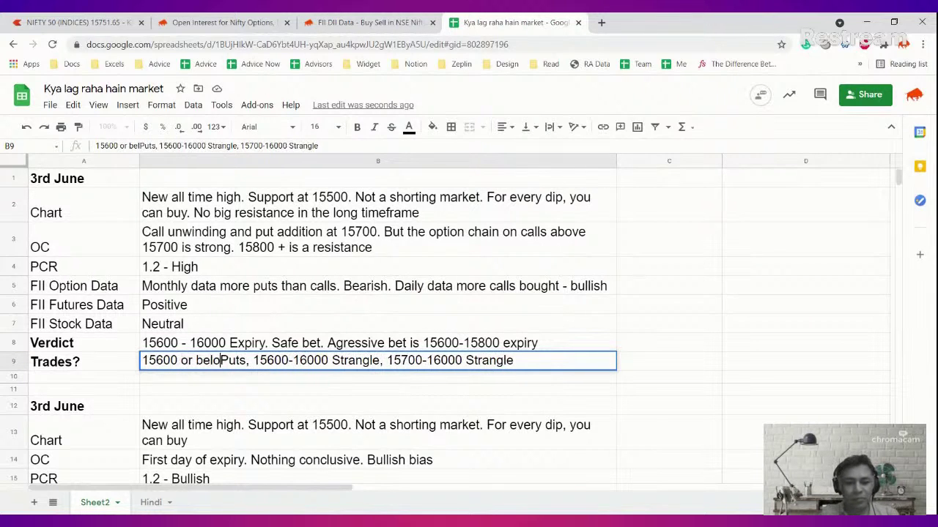
key("Return")
key("Up")
key("Return")
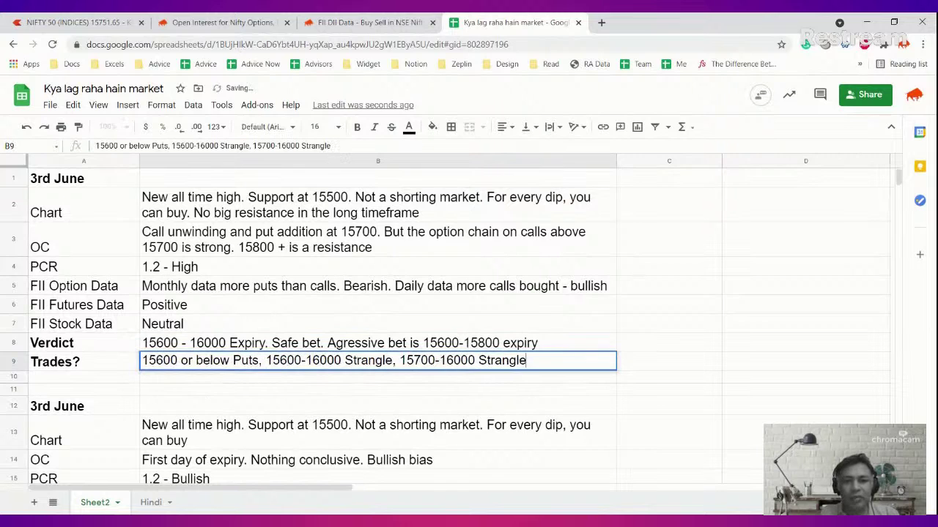
left_click(394, 360)
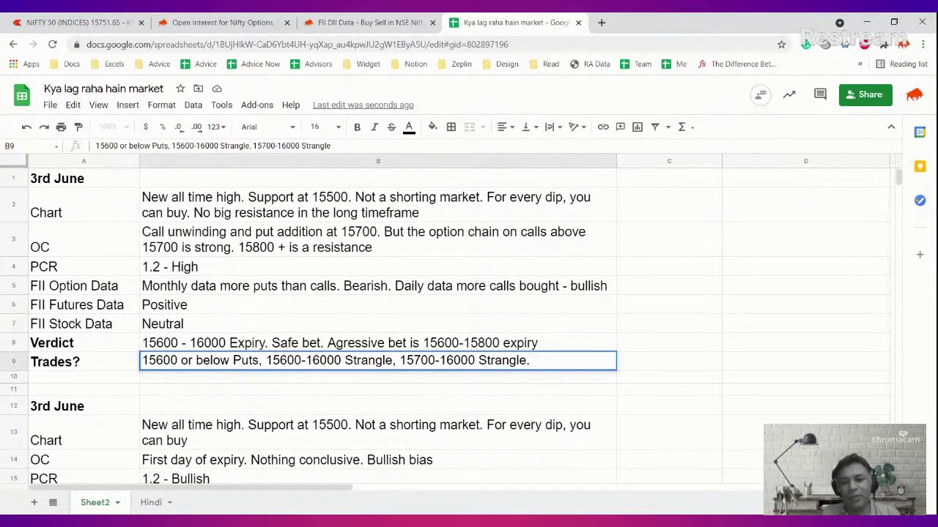
type("1")
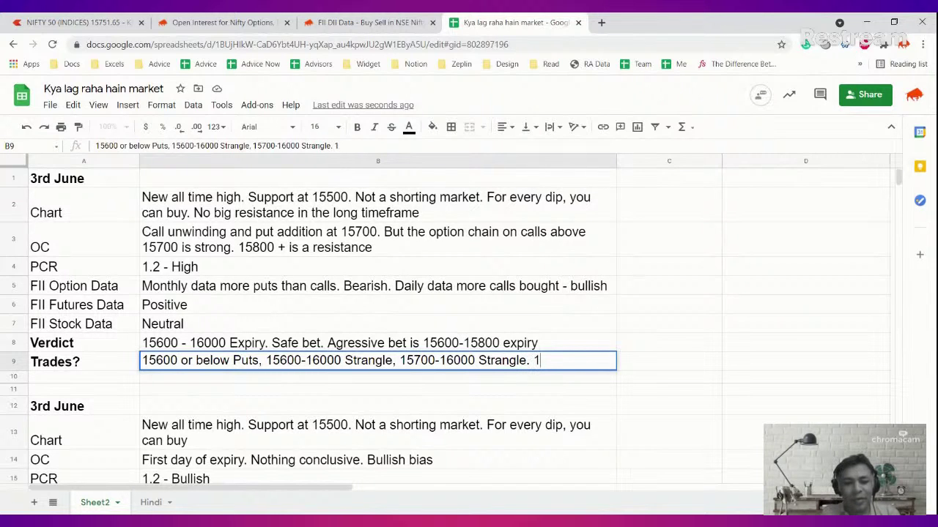
type("560")
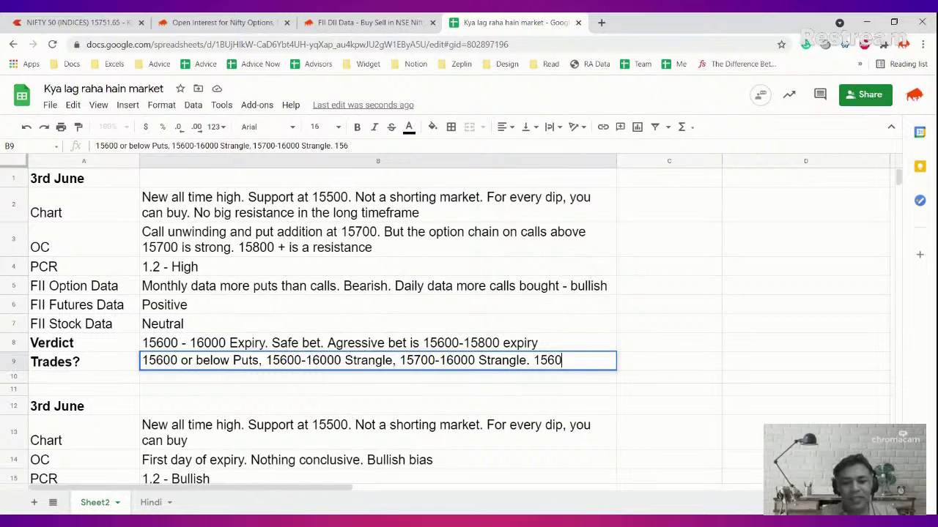
type("0-15800")
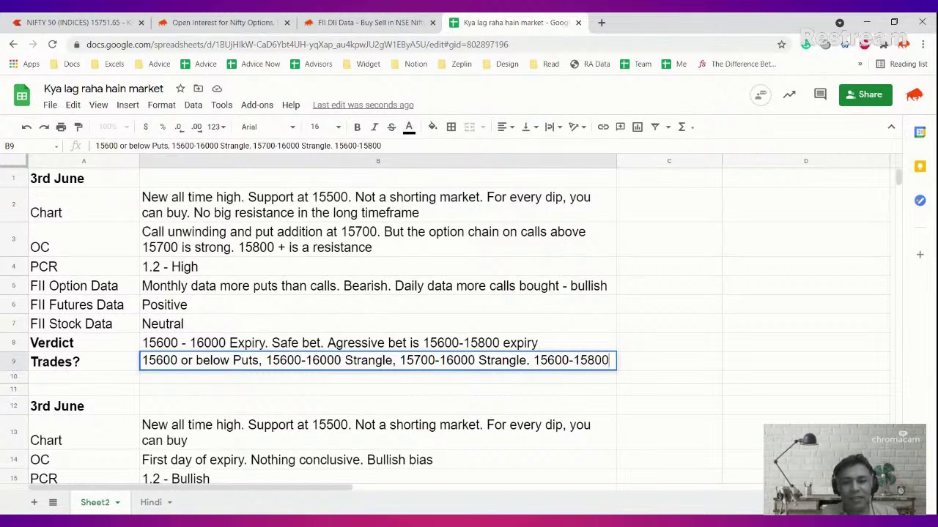
type(" strangle")
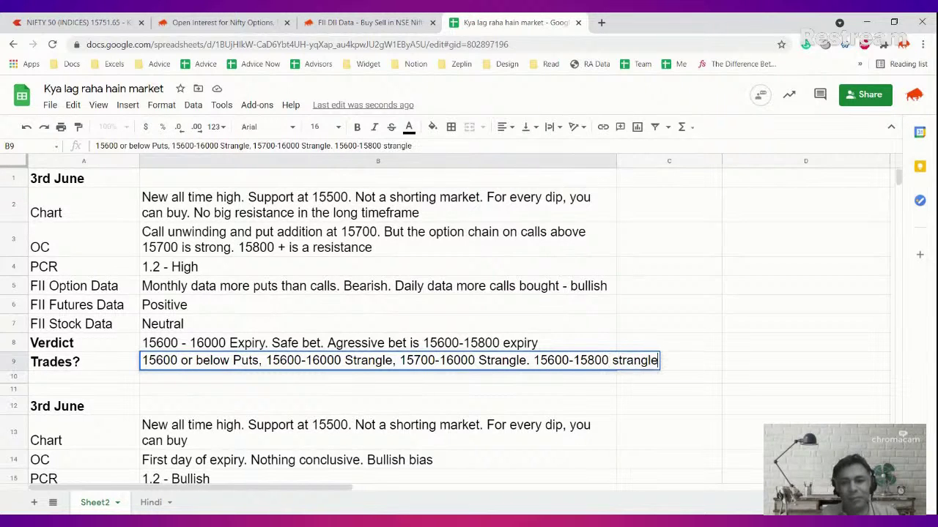
Commit the edited Trades note in B9 and review it against the Verdict note in B8.
key("Return")
key("Up")
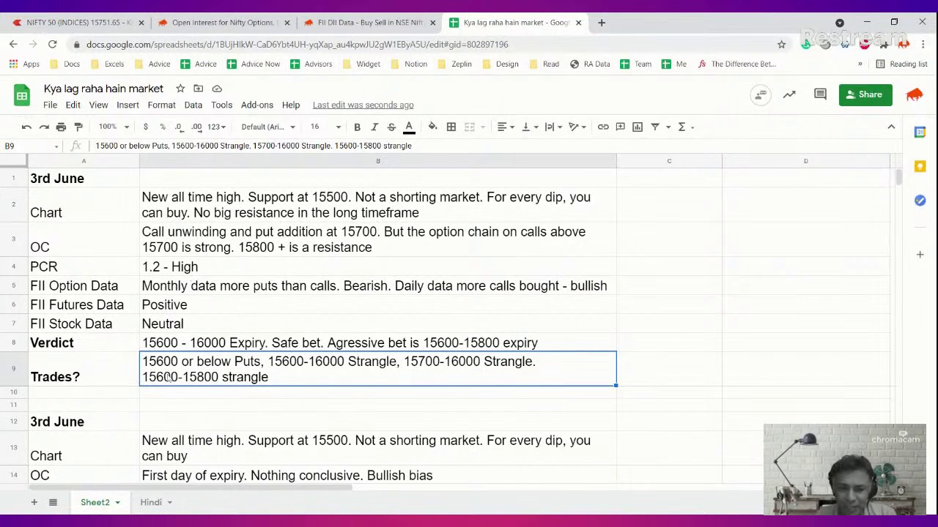
left_click(176, 345)
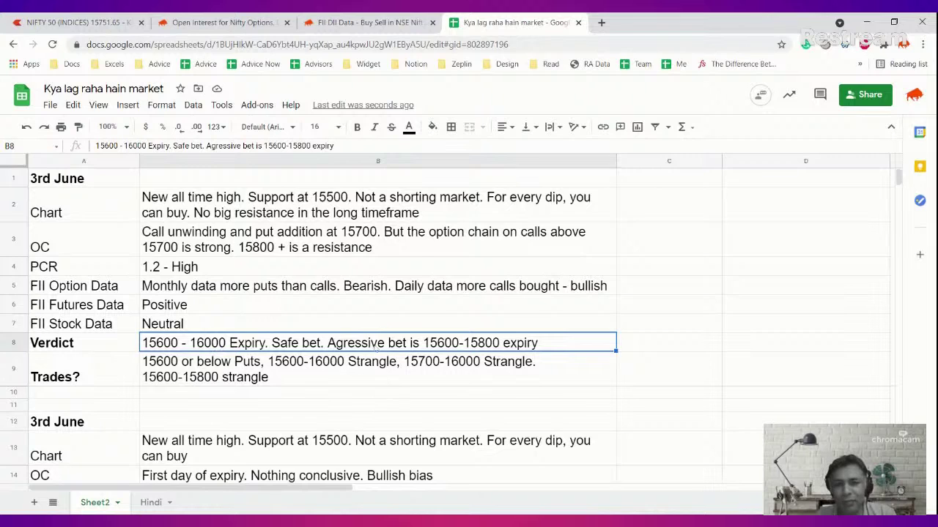
left_click(211, 378)
left_click(214, 353)
left_click(268, 383)
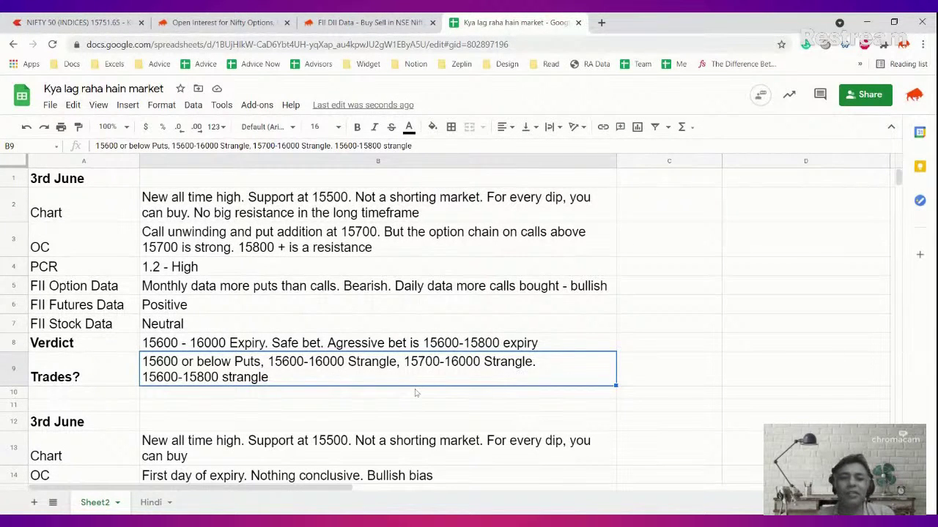
Switch to the Sensibull open interest page and compare NIFTY's weekly OI change with its historical option chain across the 15800 to 16100 strikes.
left_click(220, 22)
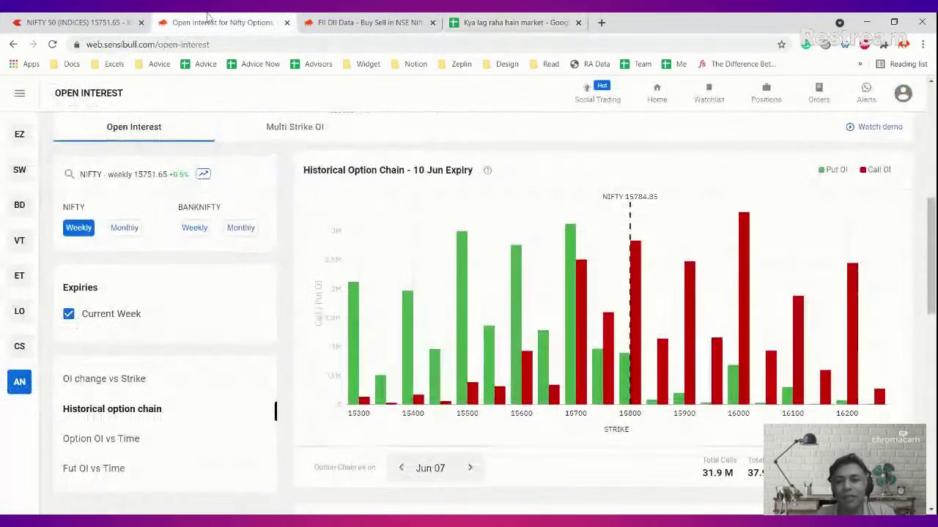
scroll(615, 324, "up", 3)
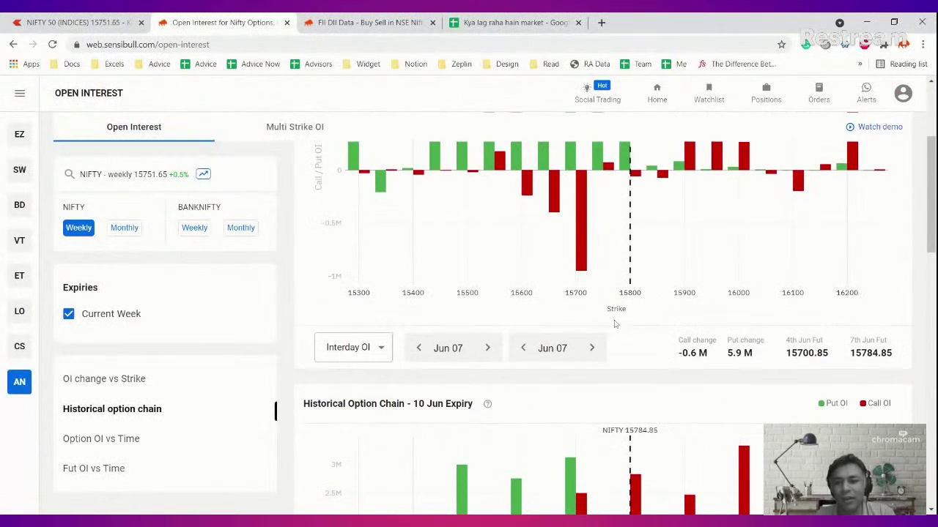
scroll(615, 323, "down", 5)
scroll(623, 293, "up", 2)
scroll(626, 271, "down", 2)
scroll(629, 261, "up", 1)
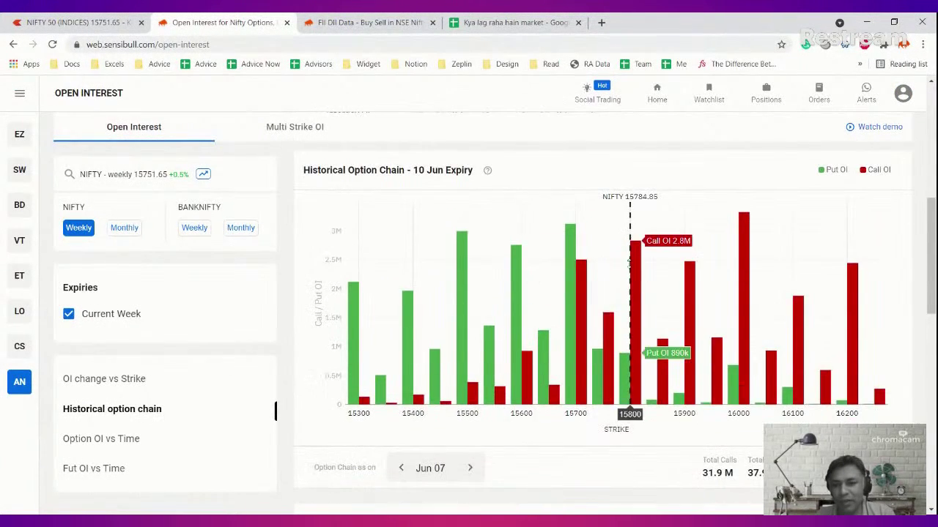
scroll(628, 261, "up", 3)
scroll(670, 323, "down", 3)
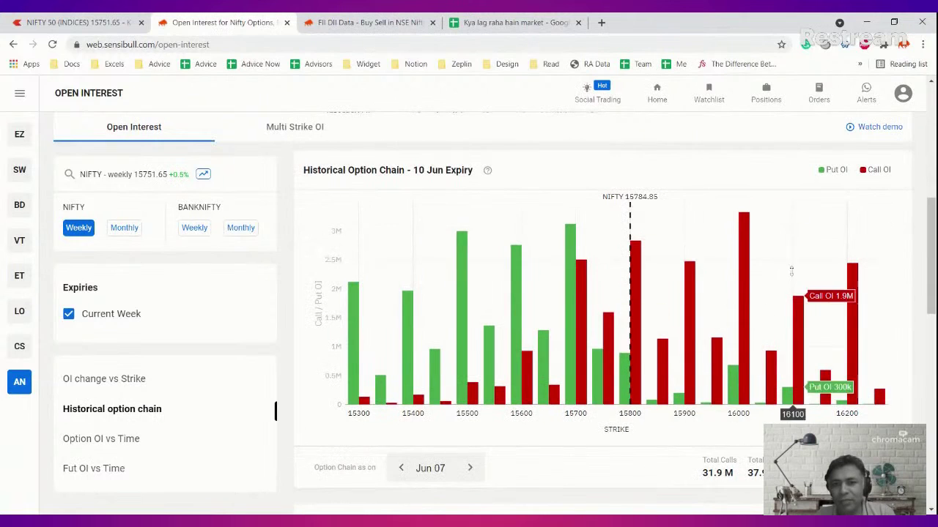
Switch to the Kite charts and view the NIFTY JUN FUT chart's recent price action and volume profile.
left_click(44, 22)
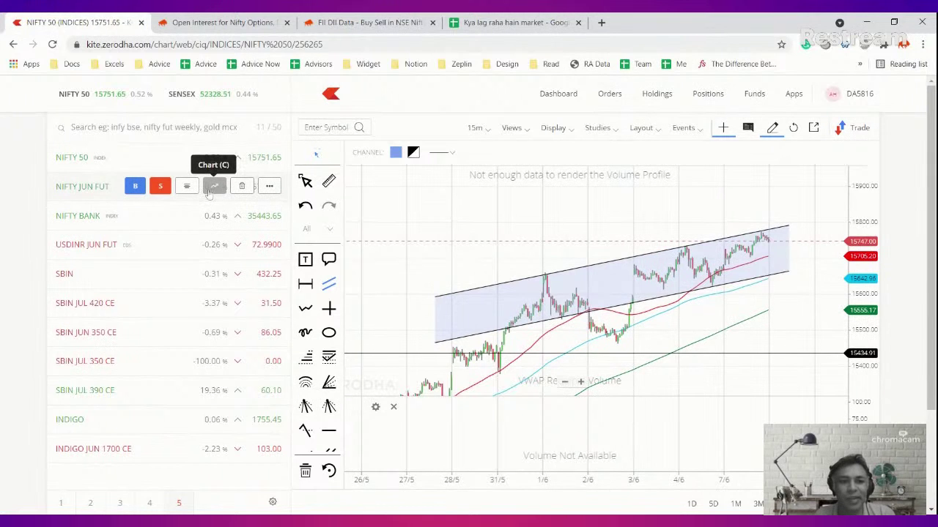
left_click(212, 189)
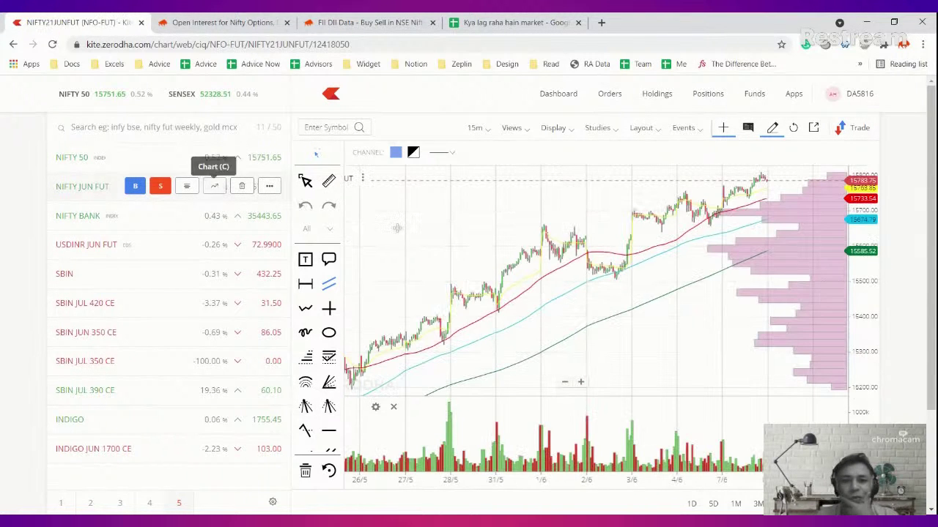
scroll(613, 250, "down", 3)
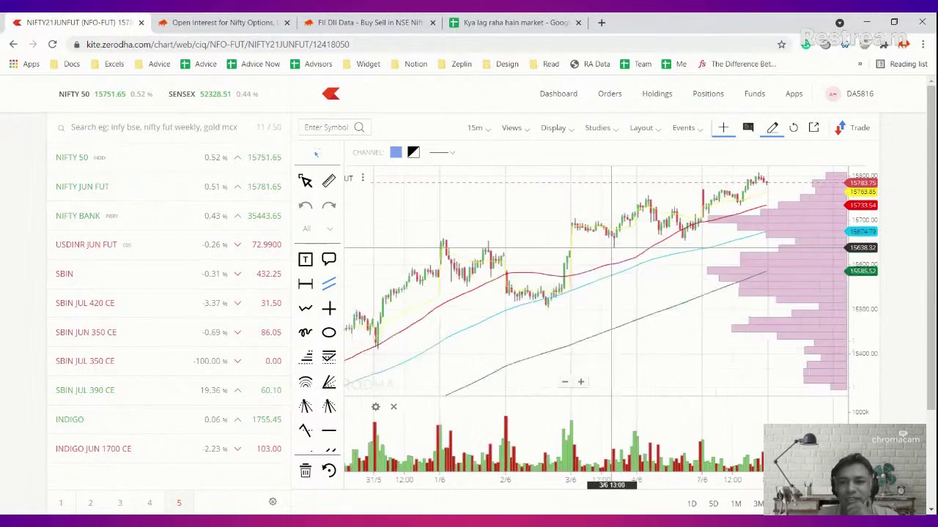
scroll(607, 209, "up", 5)
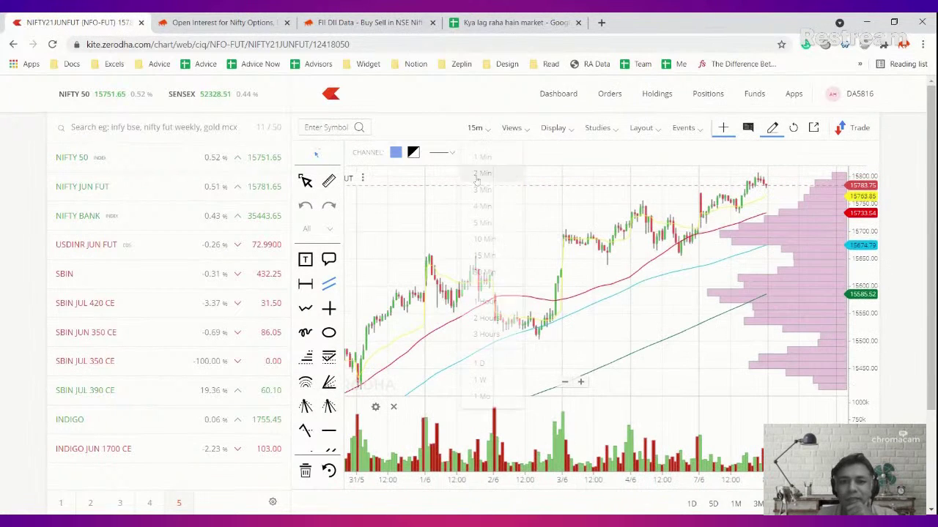
Set the NIFTY JUN FUT chart's interval to 1 D and view the daily candles.
left_click(475, 128)
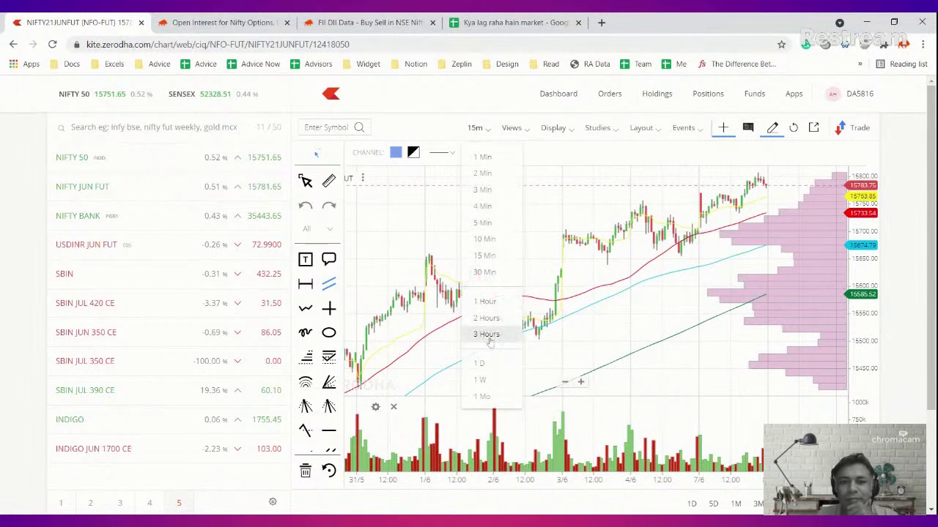
left_click(484, 362)
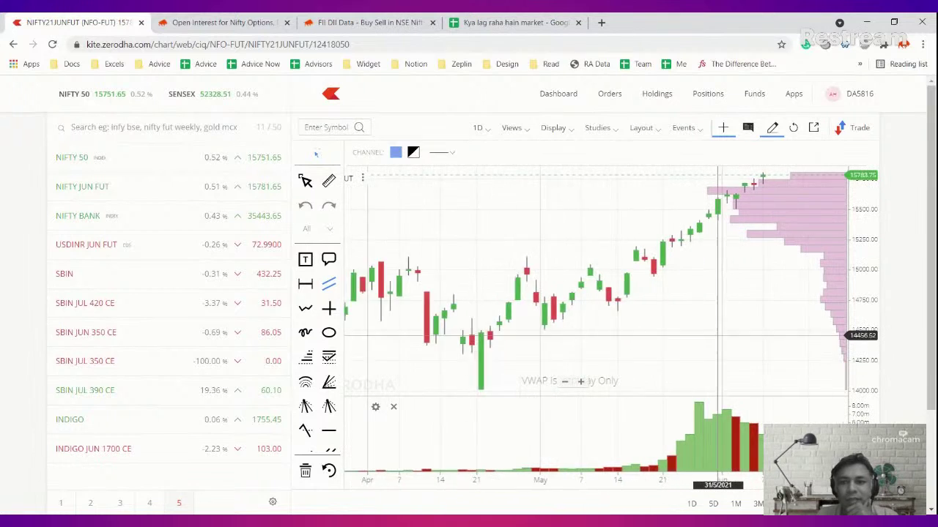
scroll(690, 276, "up", 4)
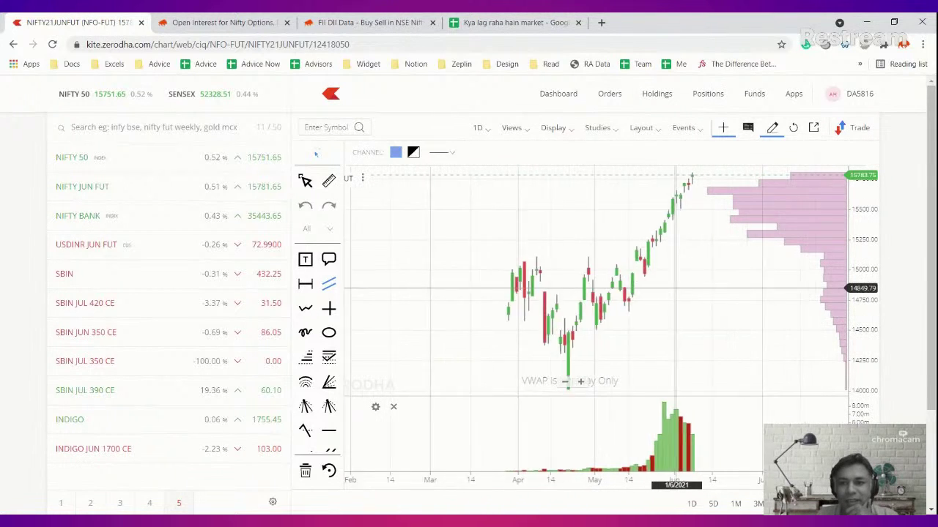
scroll(668, 238, "up", 2)
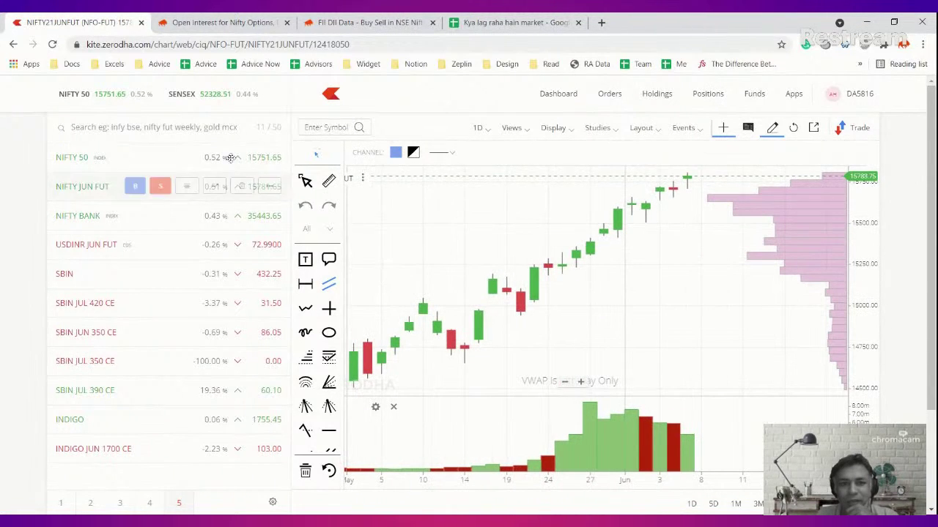
Open the NIFTY BANK chart and examine its daily candles inside the rising channel drawn from April.
left_click(214, 215)
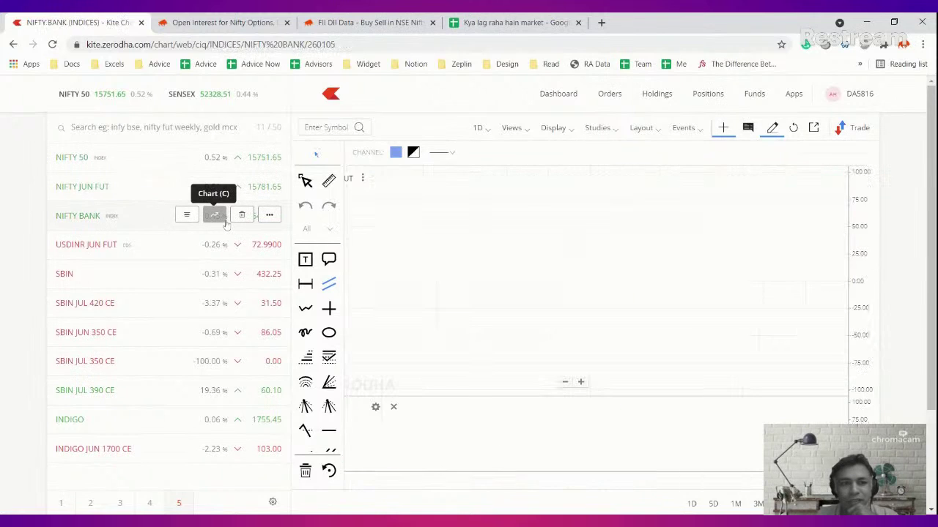
scroll(608, 258, "down", 5)
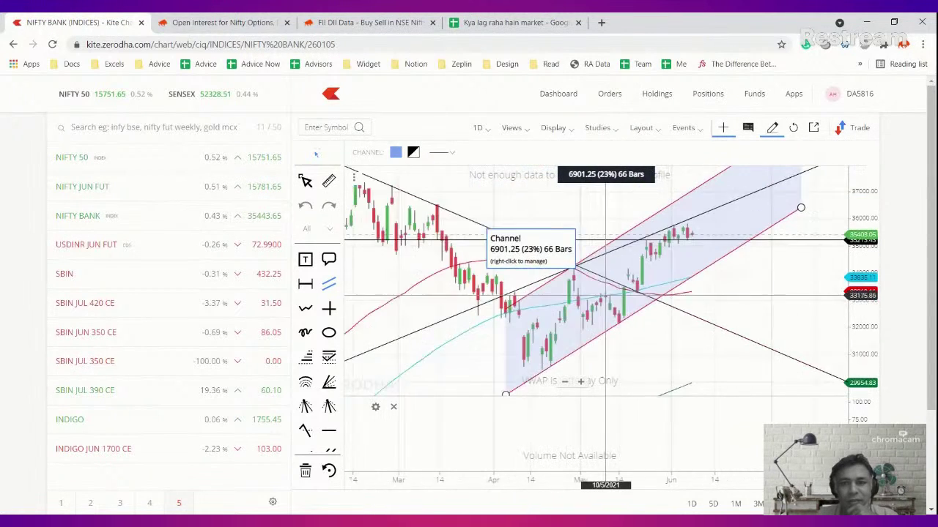
scroll(609, 250, "up", 5)
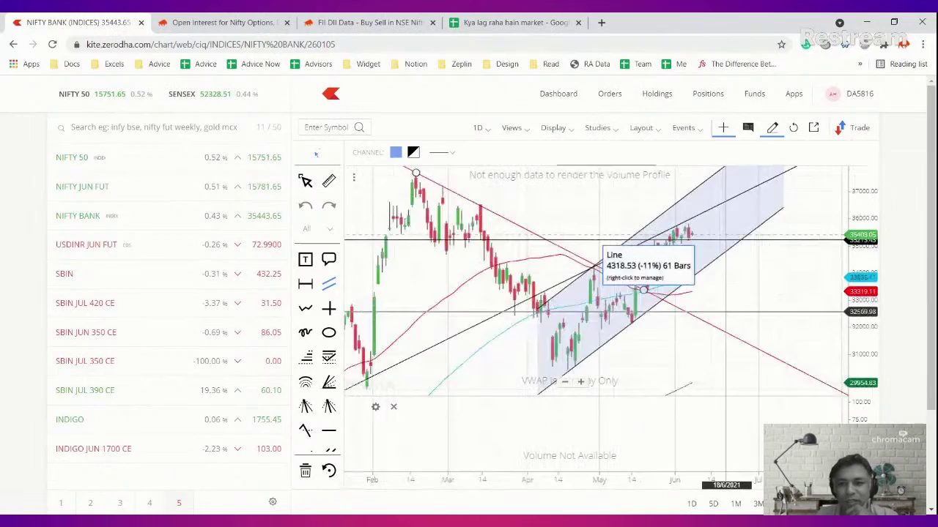
scroll(659, 220, "down", 5)
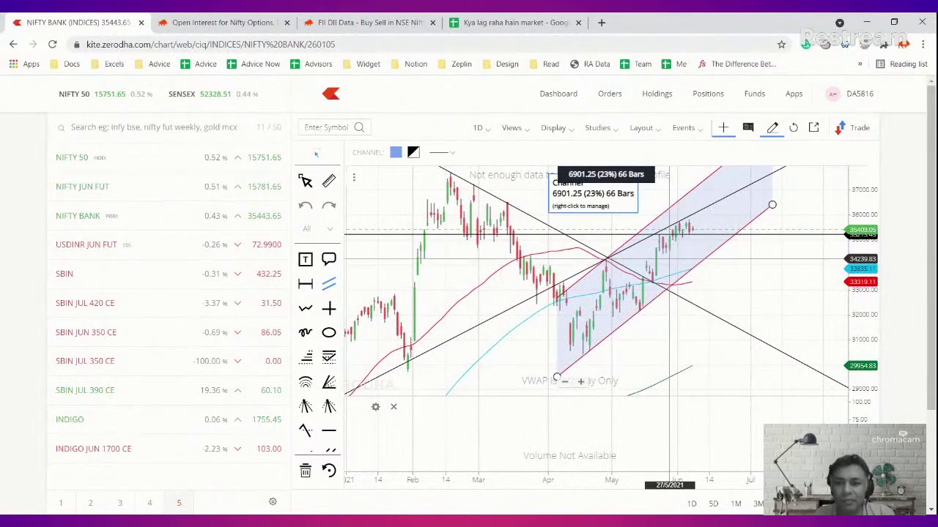
scroll(668, 257, "up", 3)
scroll(668, 242, "up", 2)
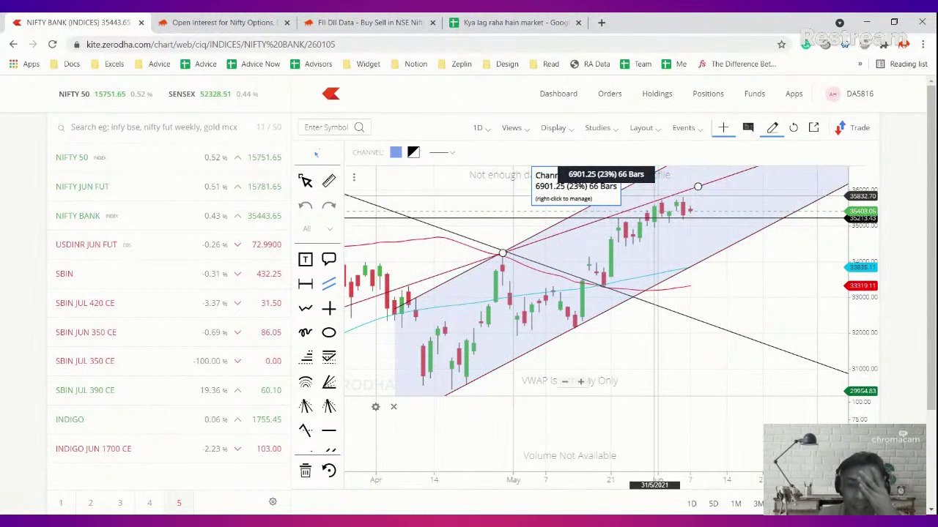
scroll(676, 216, "down", 2)
scroll(705, 239, "up", 2)
scroll(749, 234, "up", 1)
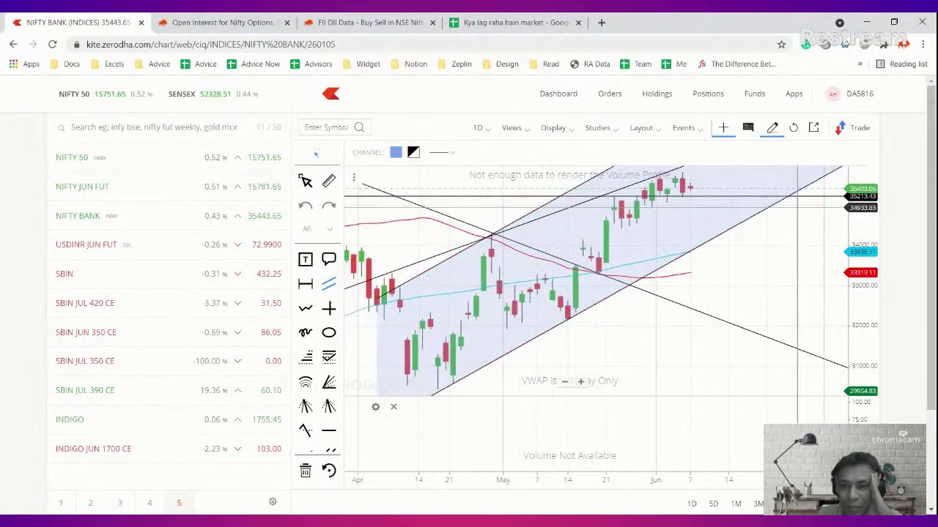
scroll(696, 212, "down", 2)
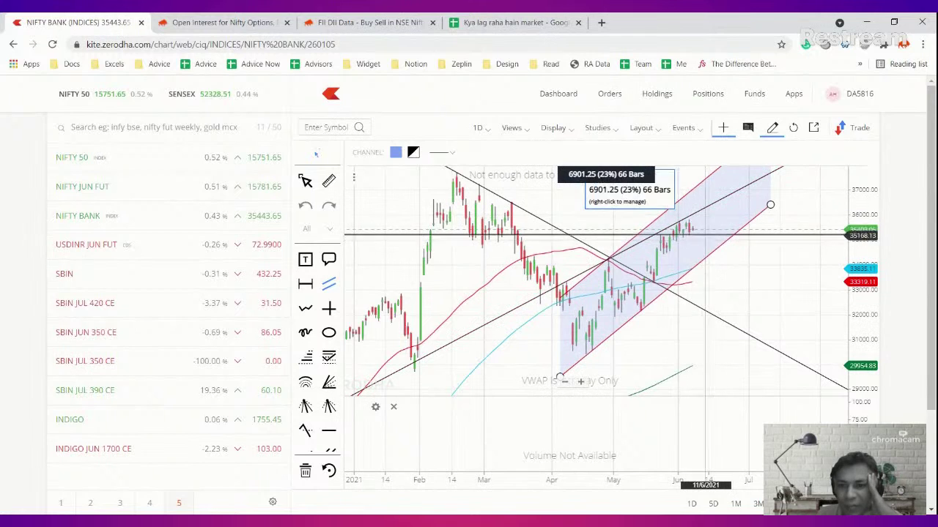
scroll(697, 212, "up", 3)
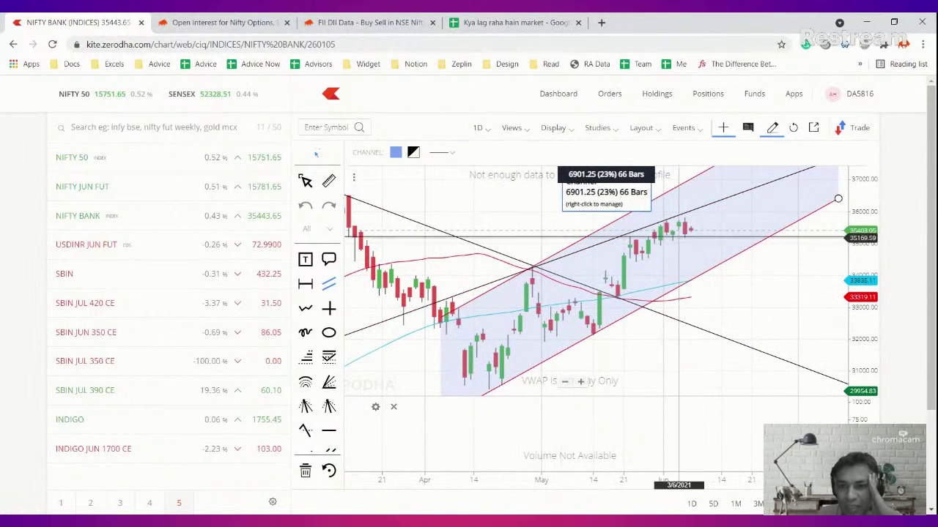
Examine NIFTY BANK's latest daily candles against the rising trend line above them and the horizontal level just below.
left_click_drag(697, 209, 838, 199)
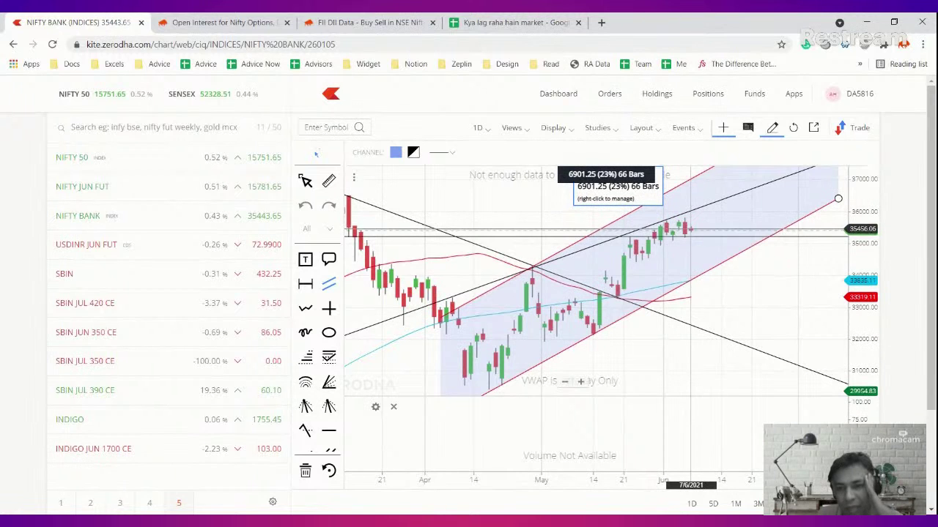
scroll(688, 230, "down", 3)
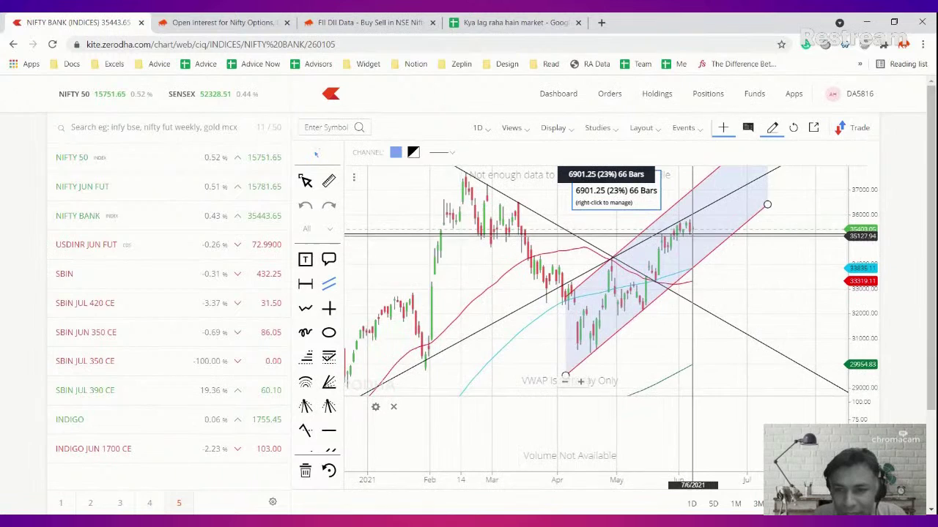
scroll(691, 230, "up", 3)
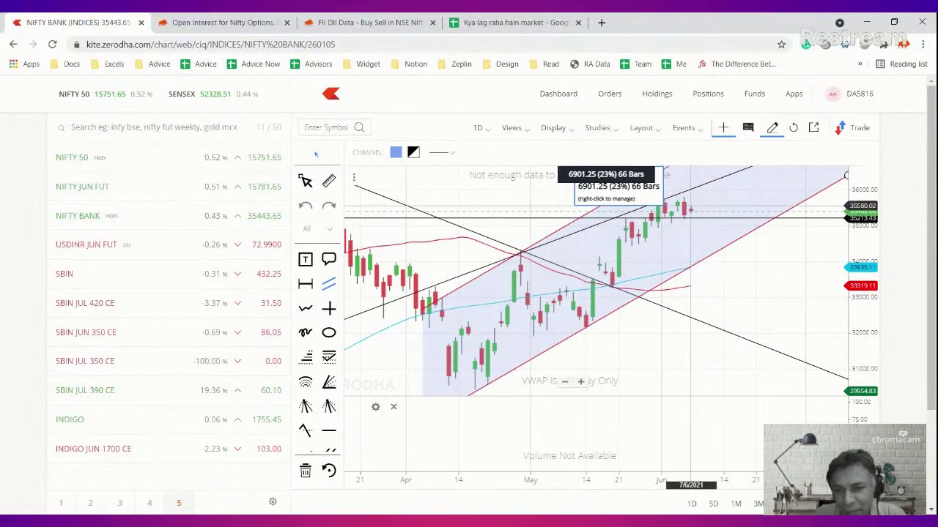
scroll(691, 211, "down", 3)
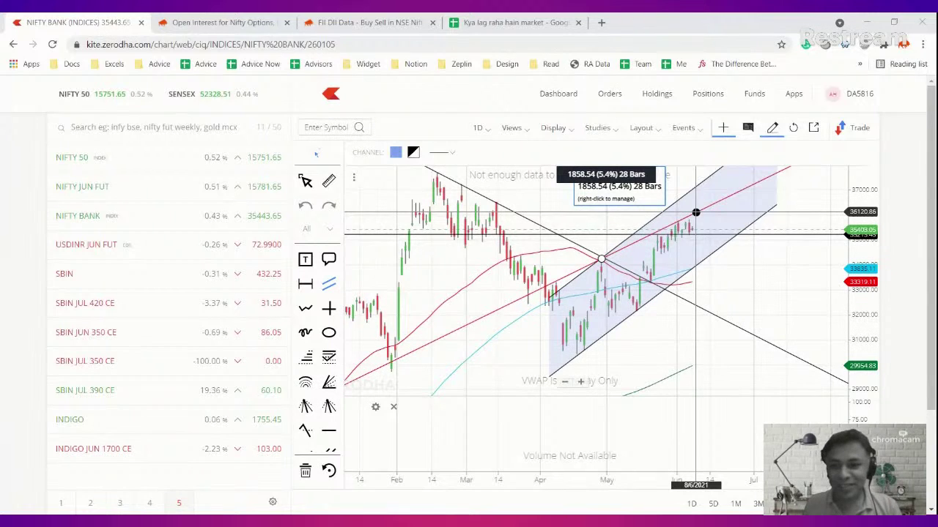
left_click(695, 213)
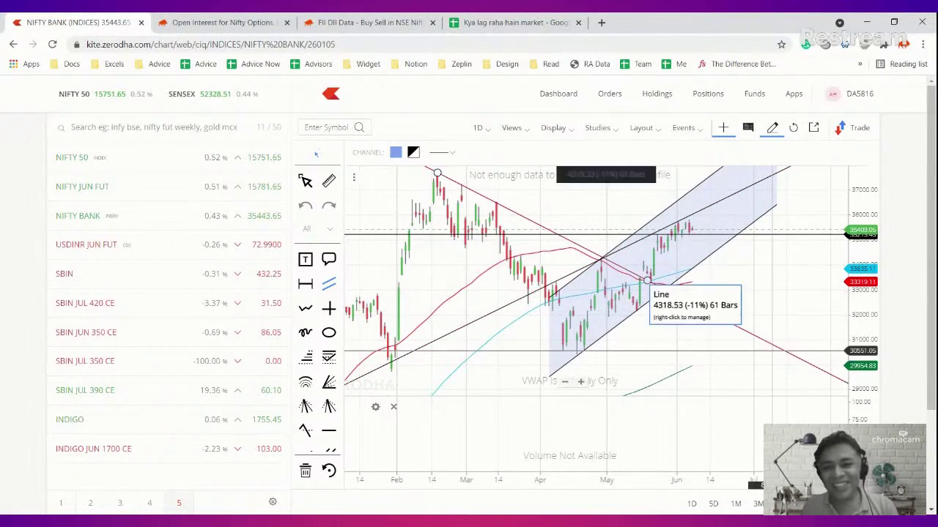
scroll(637, 196, "up", 5)
scroll(638, 194, "down", 5)
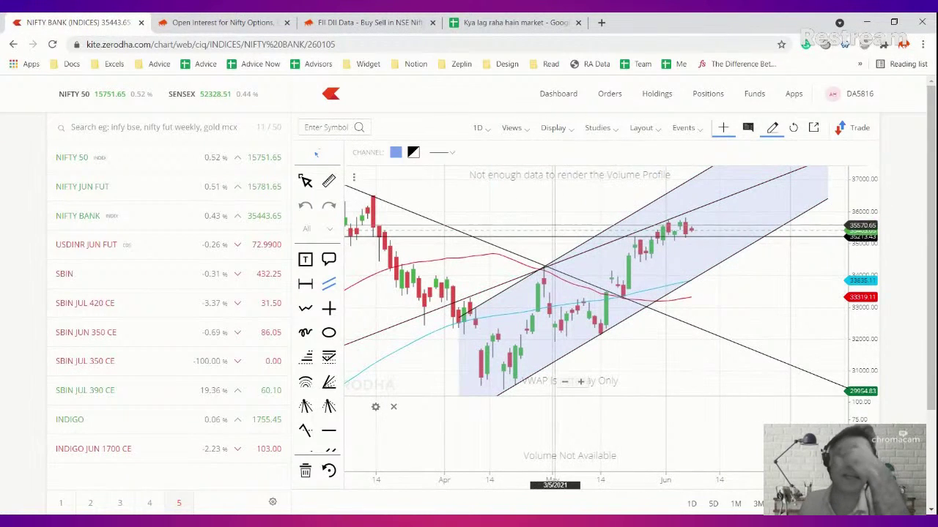
scroll(690, 232, "up", 3)
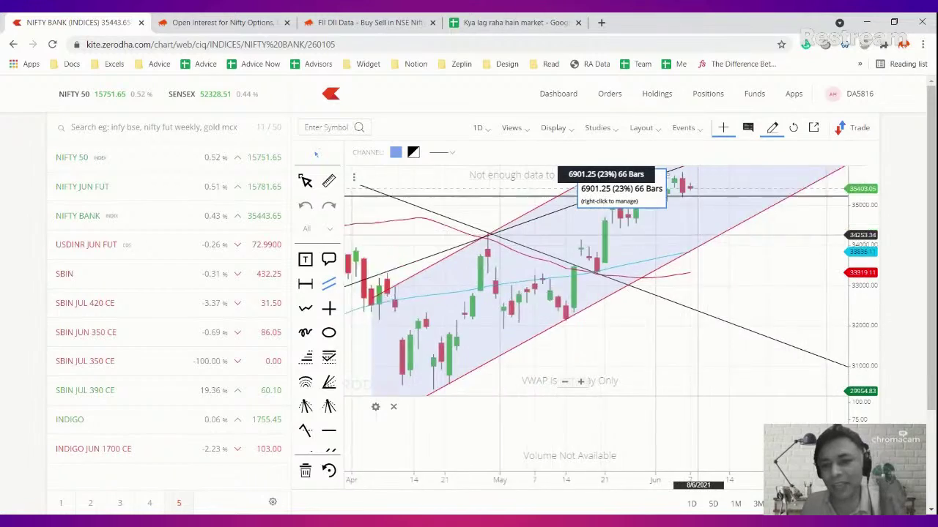
scroll(685, 183, "down", 5)
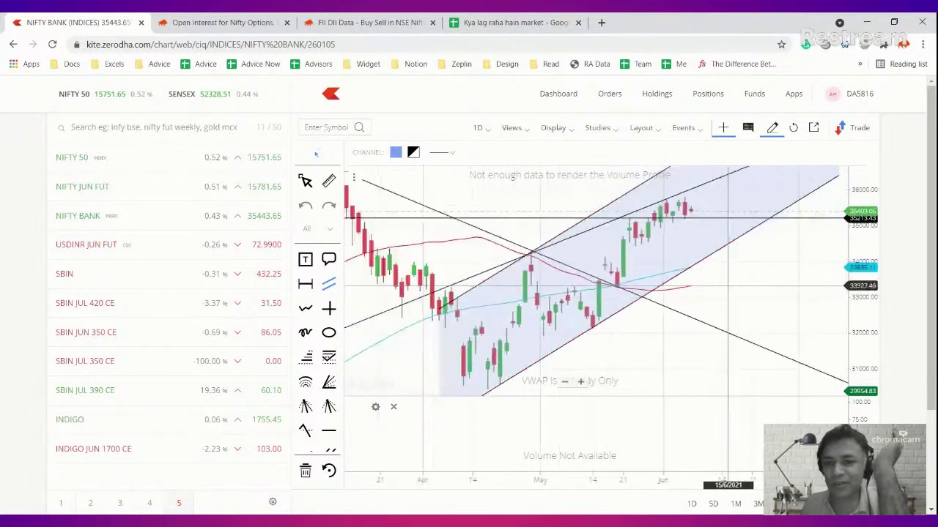
scroll(668, 278, "up", 3)
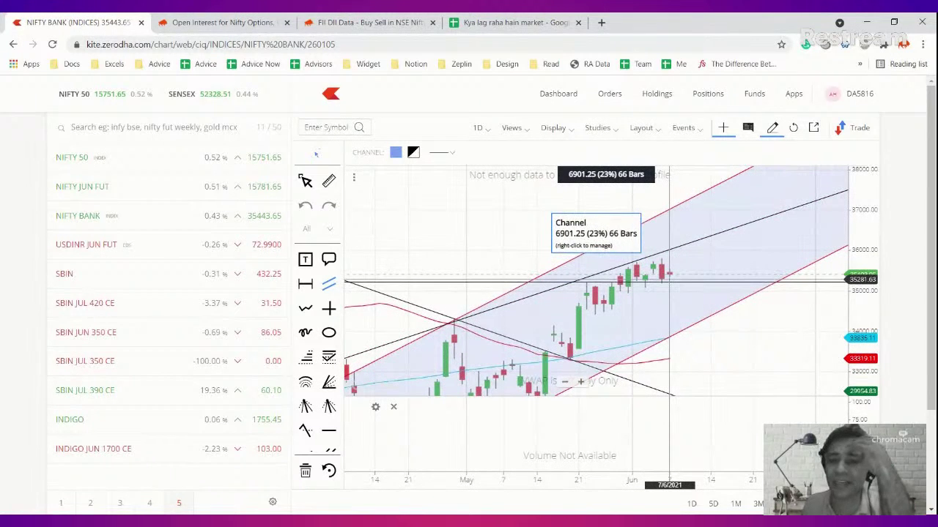
Set the NIFTY BANK chart's interval to 1 W.
scroll(668, 279, "down", 4)
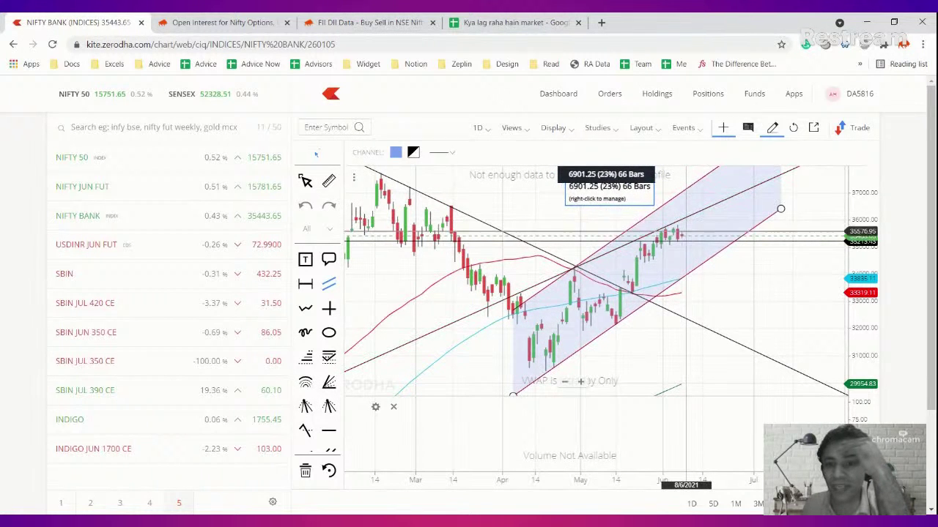
left_click_drag(685, 218, 780, 209)
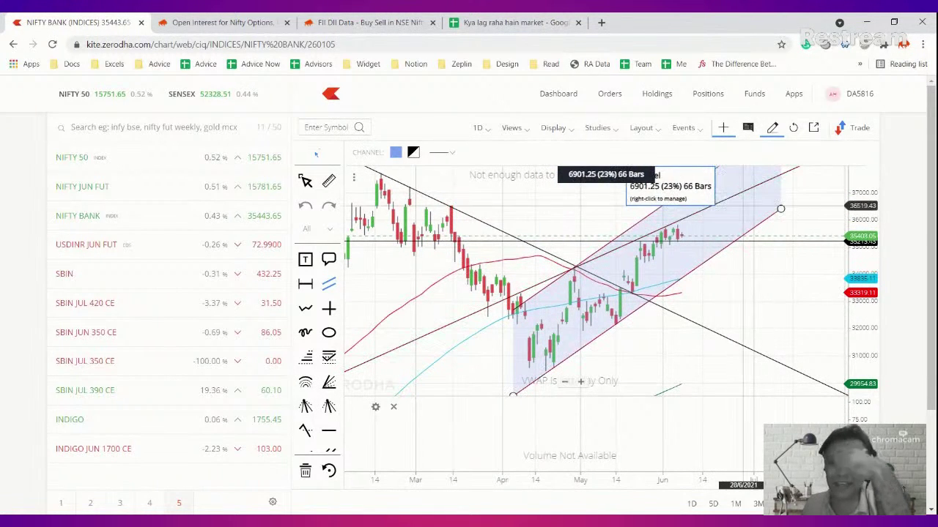
left_click(477, 128)
left_click(485, 386)
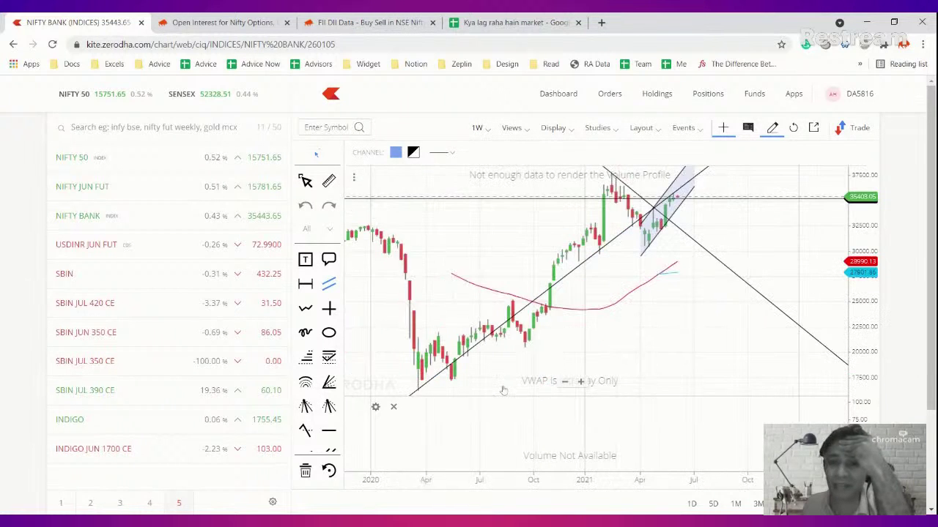
Set the NIFTY BANK chart's interval back to 1 D and examine the daily candles inside the rising channel.
scroll(623, 323, "up", 6)
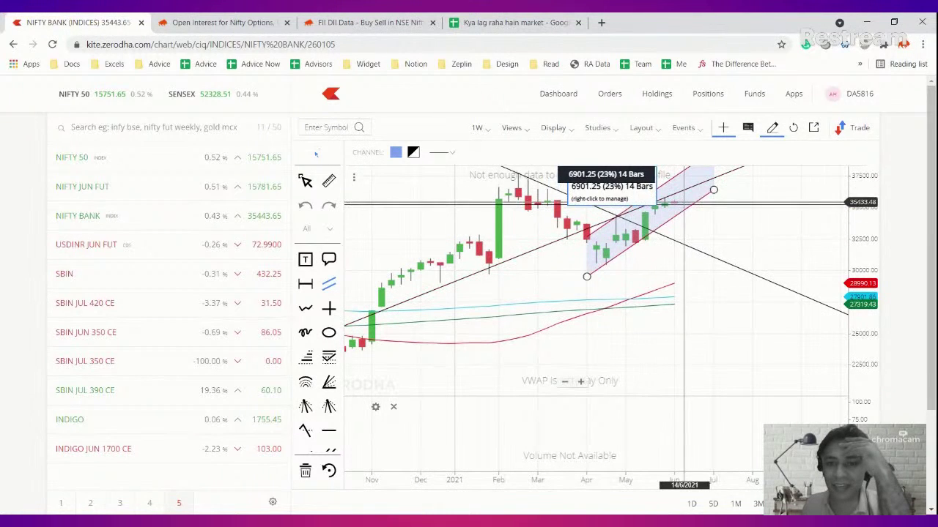
left_click(477, 128)
left_click(483, 363)
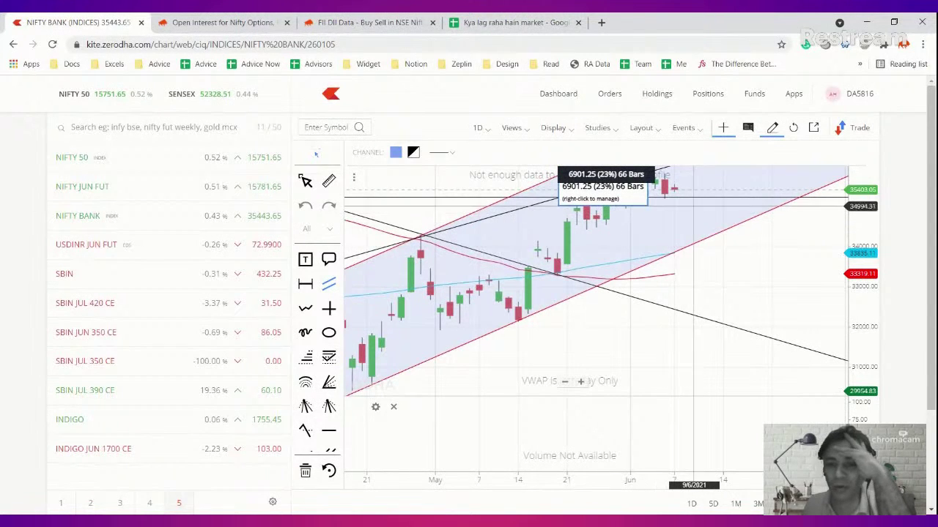
scroll(659, 202, "down", 1)
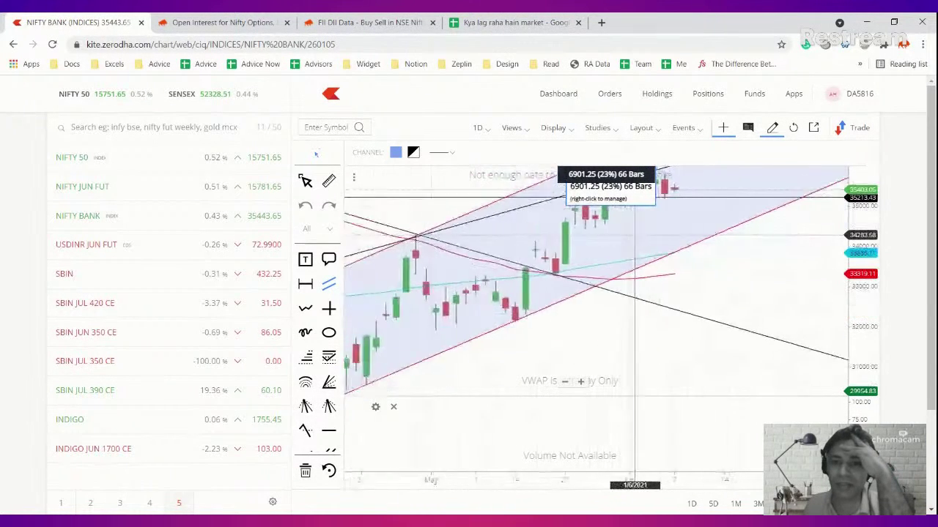
scroll(635, 198, "down", 2)
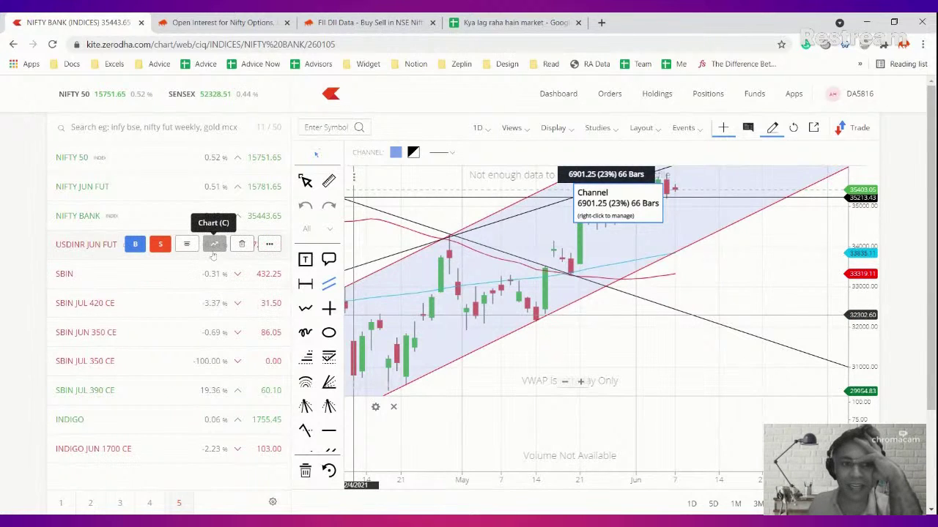
Open the USDINR JUN FUT chart to examine its daily candles and volume, and return to the notes spreadsheet.
left_click(214, 244)
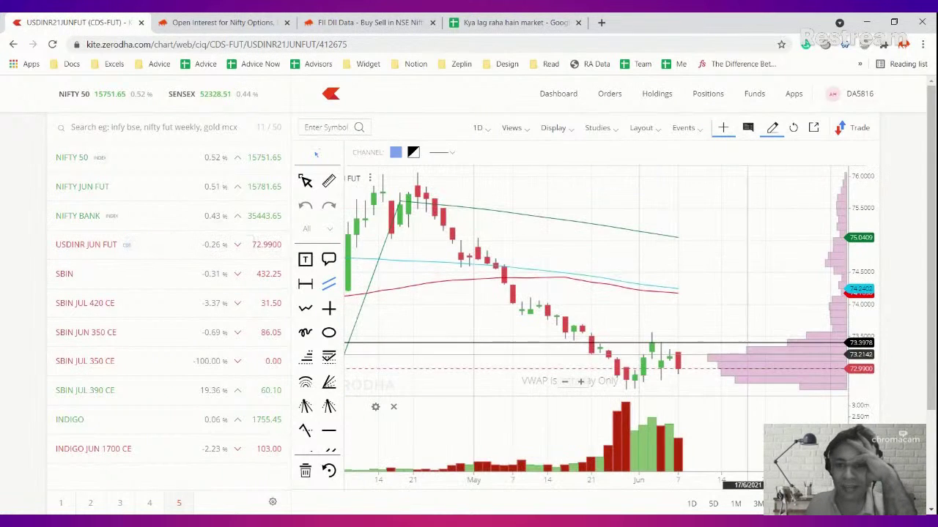
scroll(701, 342, "up", 3)
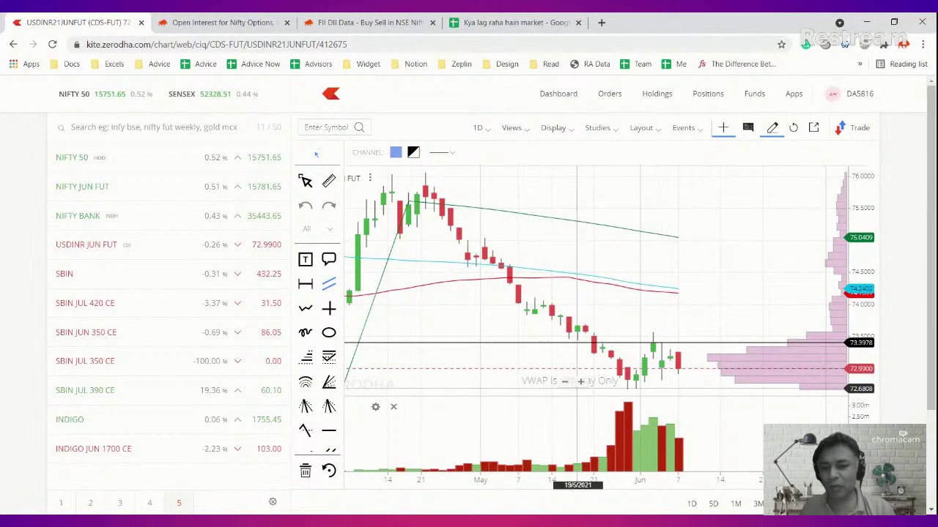
left_click(464, 16)
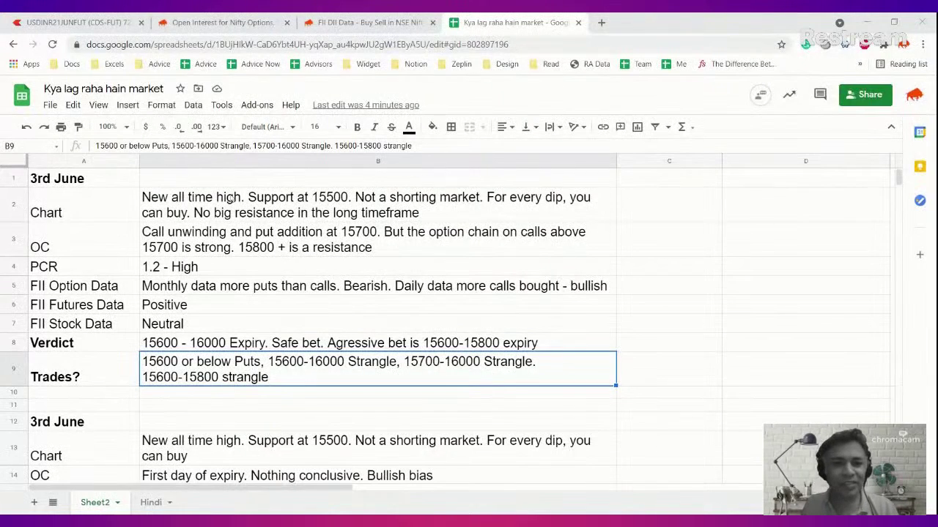
Switch back to the Kite charts, open NIFTY 50 and examine its daily candles from May to June.
key("ctrl+1")
left_click(211, 159)
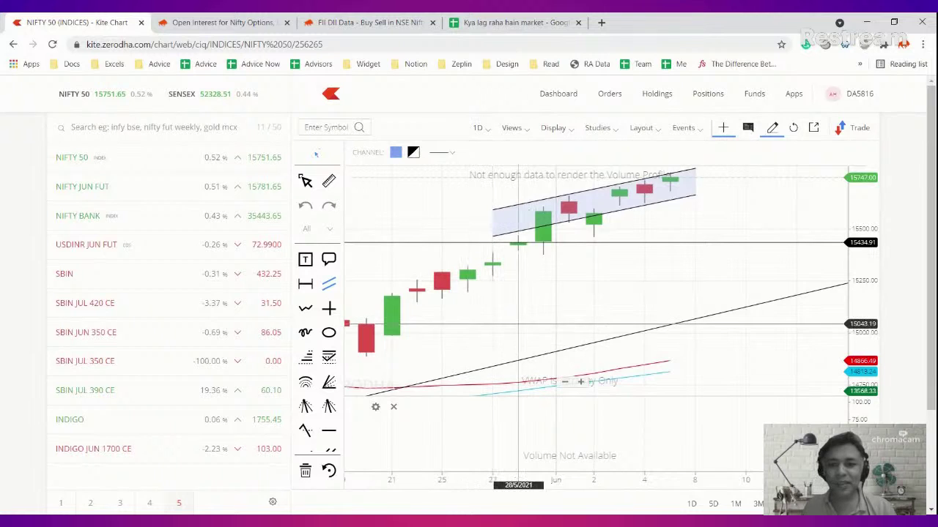
scroll(518, 323, "down", 3)
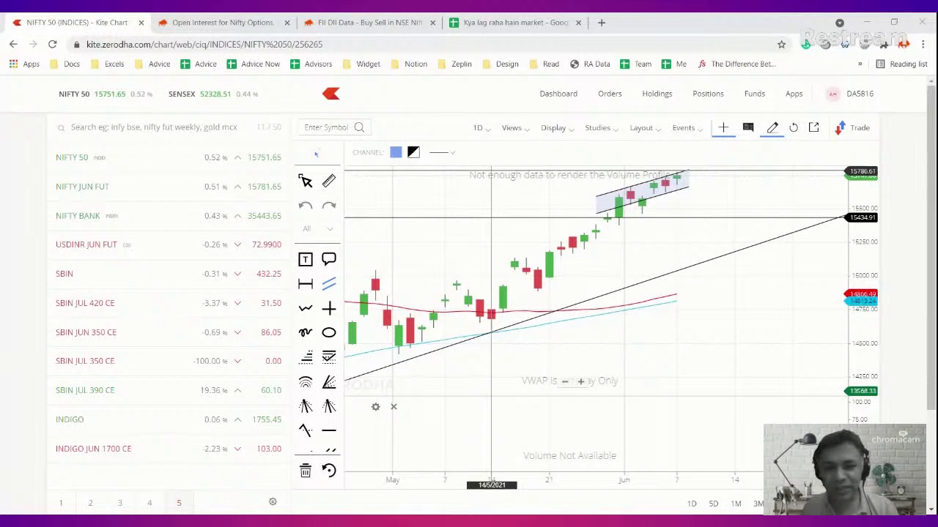
Set the NIFTY 50 chart's interval to 10 Min and examine the price movement inside the rising channel since late May.
left_click(480, 128)
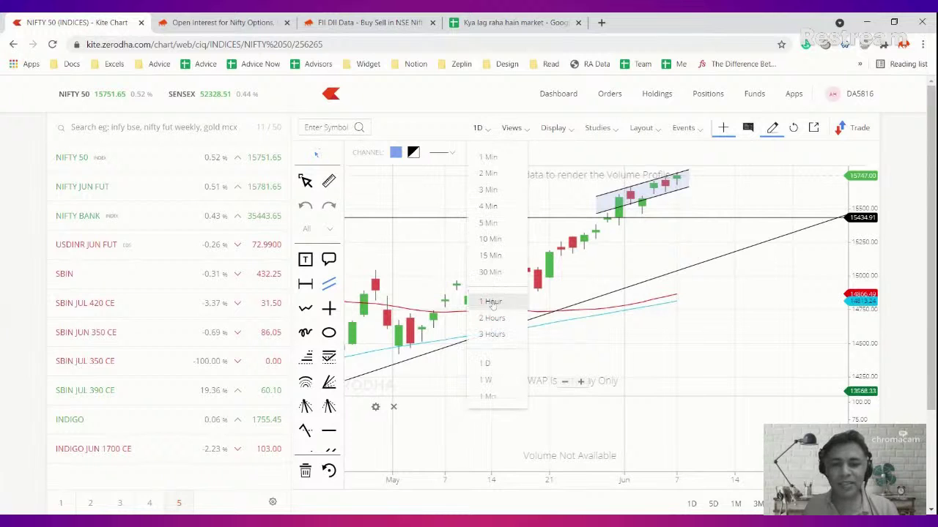
left_click(491, 239)
scroll(515, 296, "down", 5)
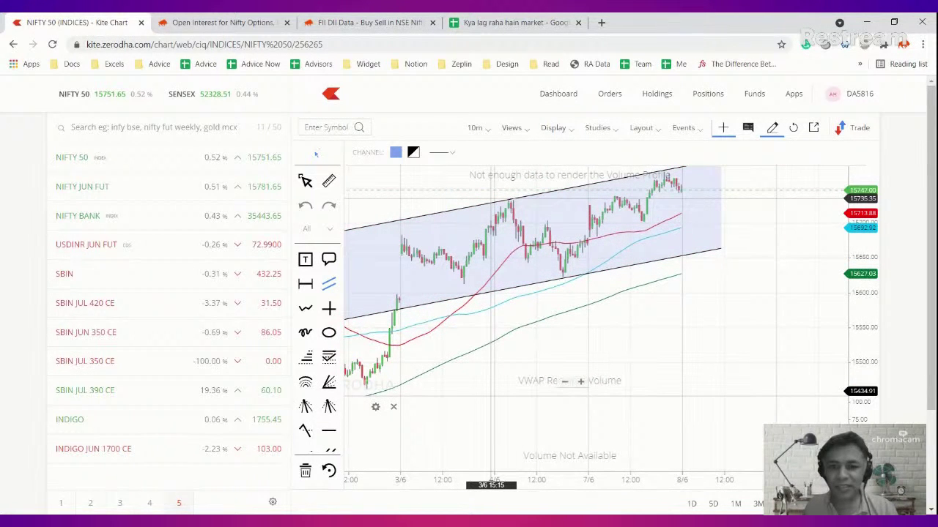
scroll(491, 176, "down", 3)
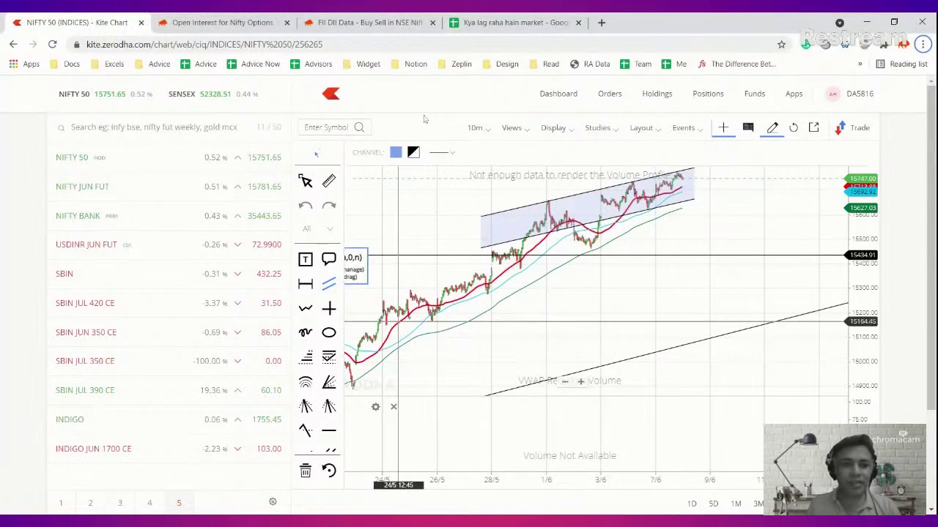
Open the NIFTY option chain for the 10 Jun expiry in Sensibull and check the IV, IVP and PCR in the index info.
mouse_move(247, 145)
left_click(219, 22)
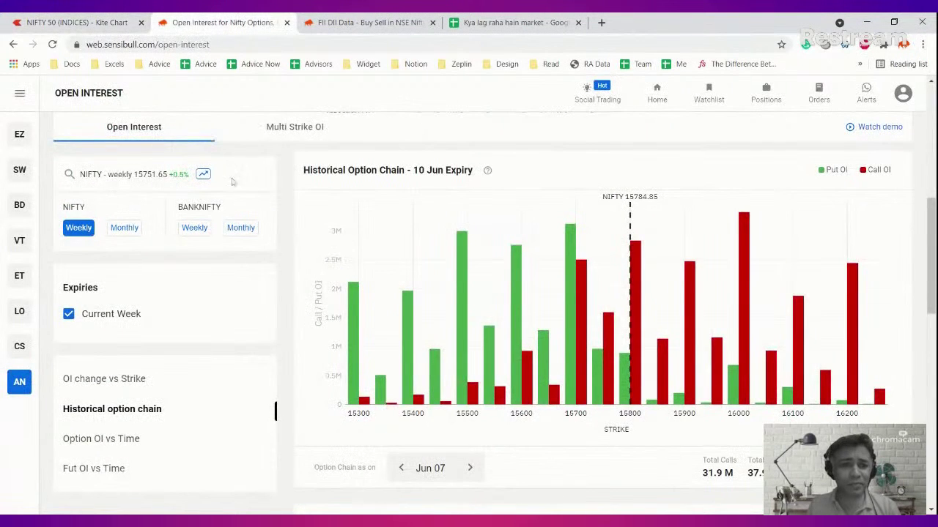
left_click(367, 22)
left_click(219, 22)
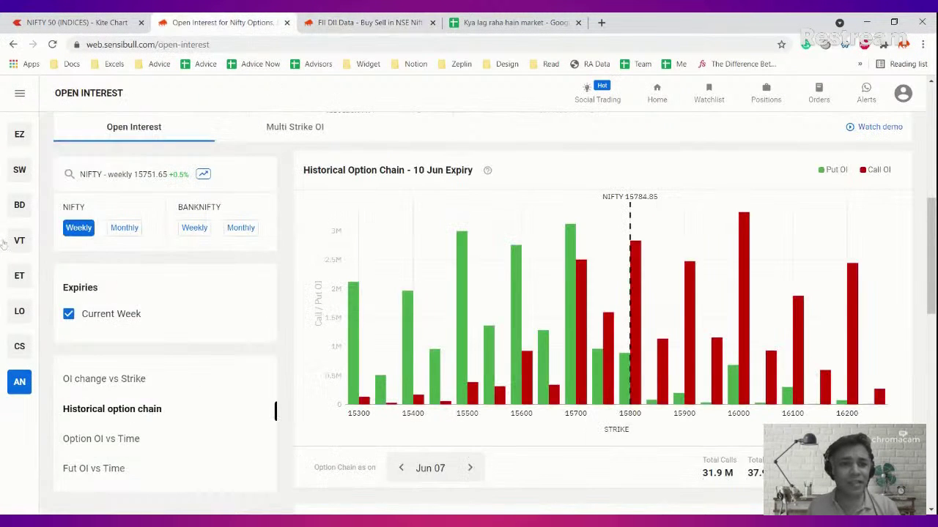
mouse_move(30, 366)
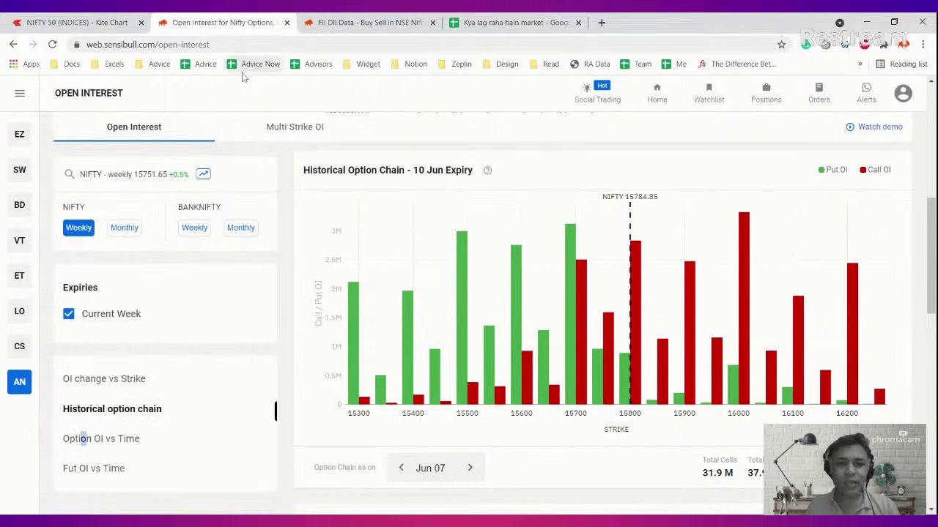
mouse_move(3, 331)
left_click(76, 430)
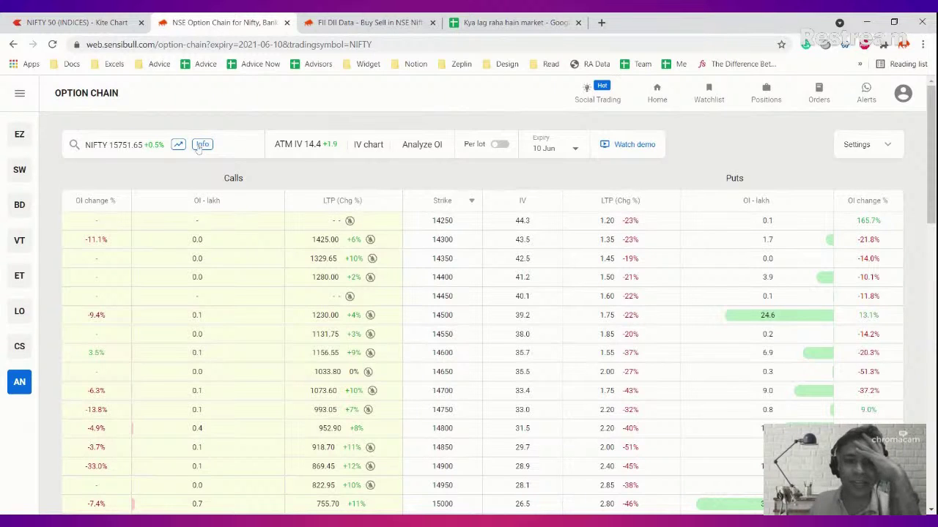
left_click(200, 145)
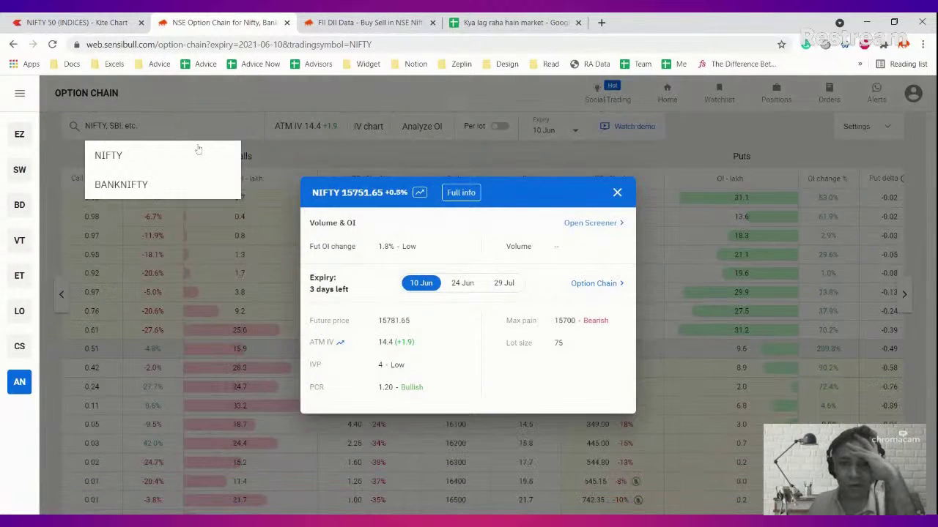
left_click(387, 363)
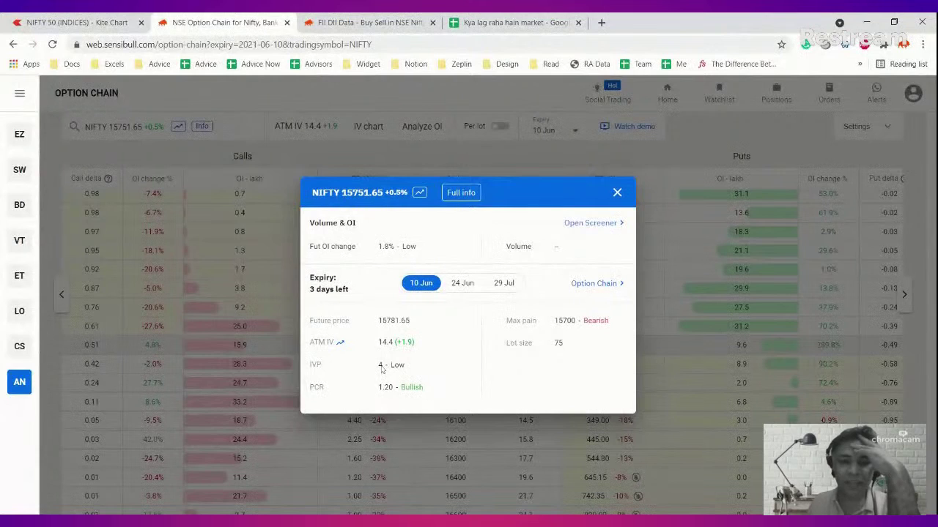
Switch to the FII DII Data page to view the buy and sell activity for 07 Jun.
left_click(454, 17)
left_click(370, 22)
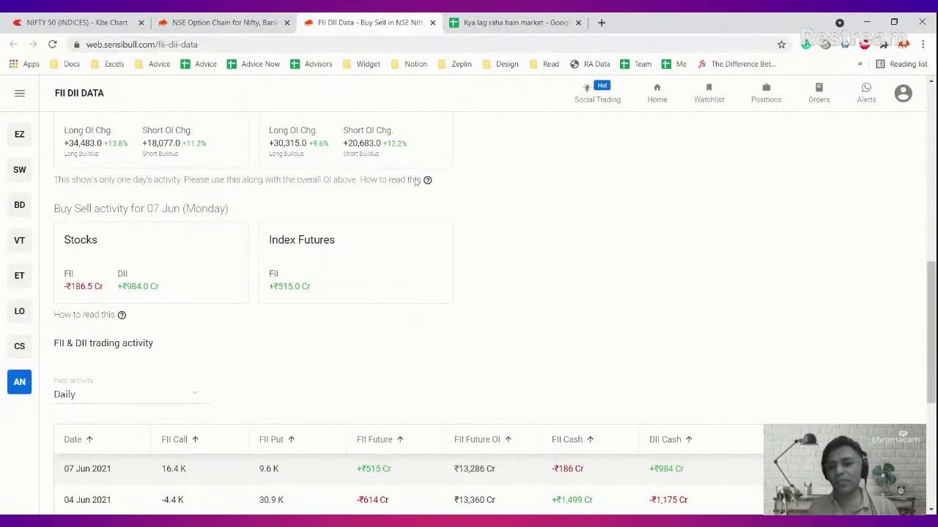